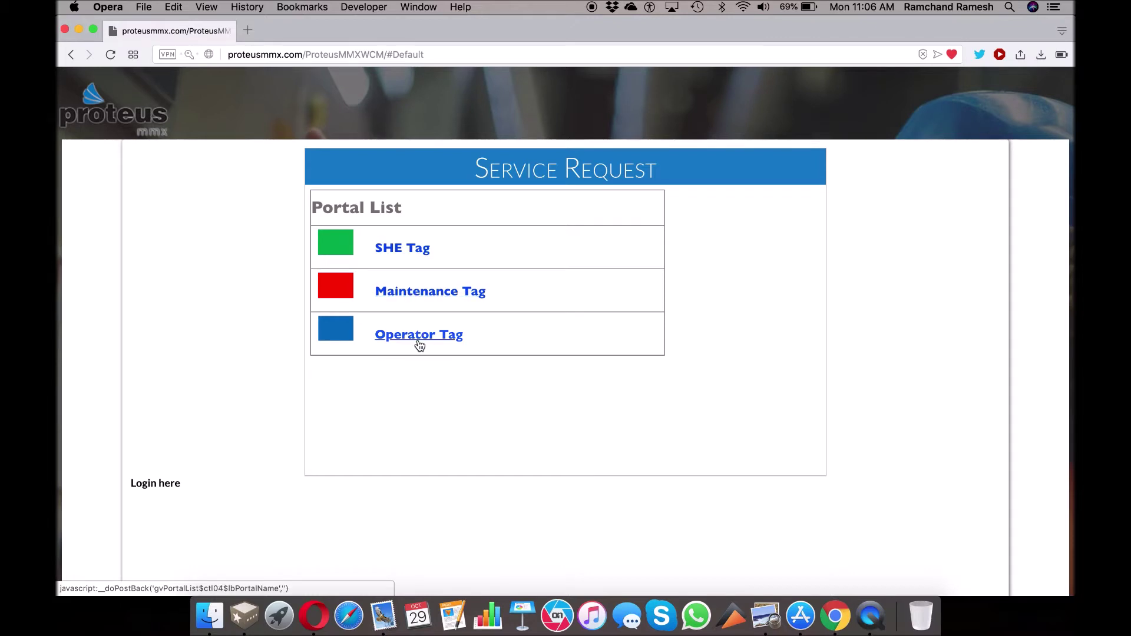
Step: Start a Maintenance Tag service request and set its date to 10/29/2018
{"action": "left_click", "coordinate": [425, 298]}
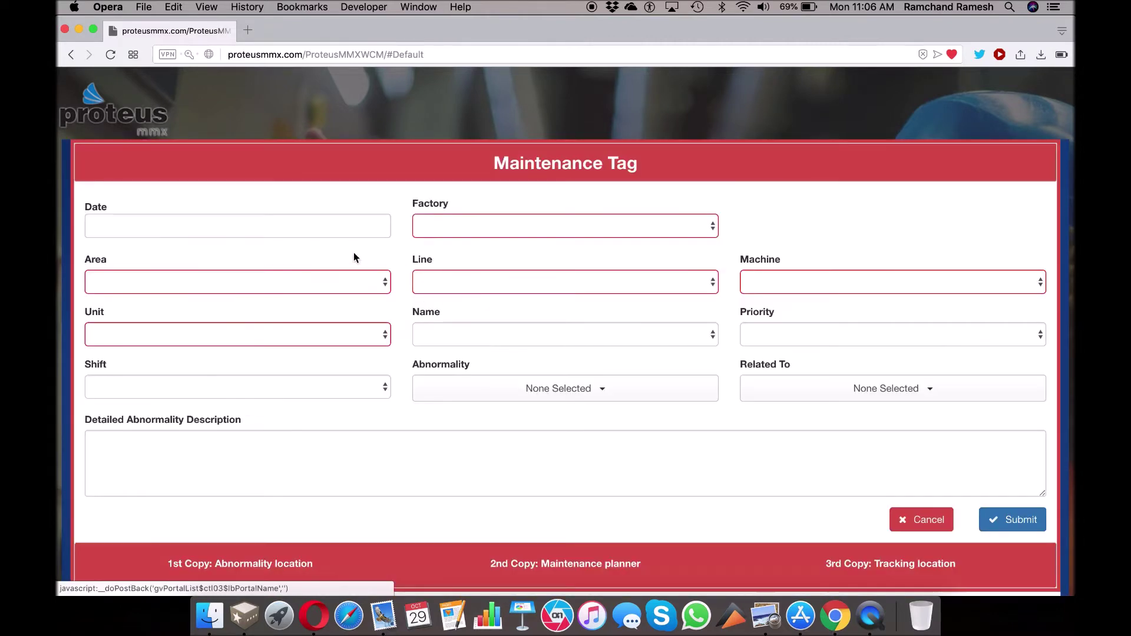
{"action": "left_click", "coordinate": [316, 224]}
{"action": "left_click", "coordinate": [154, 426]}
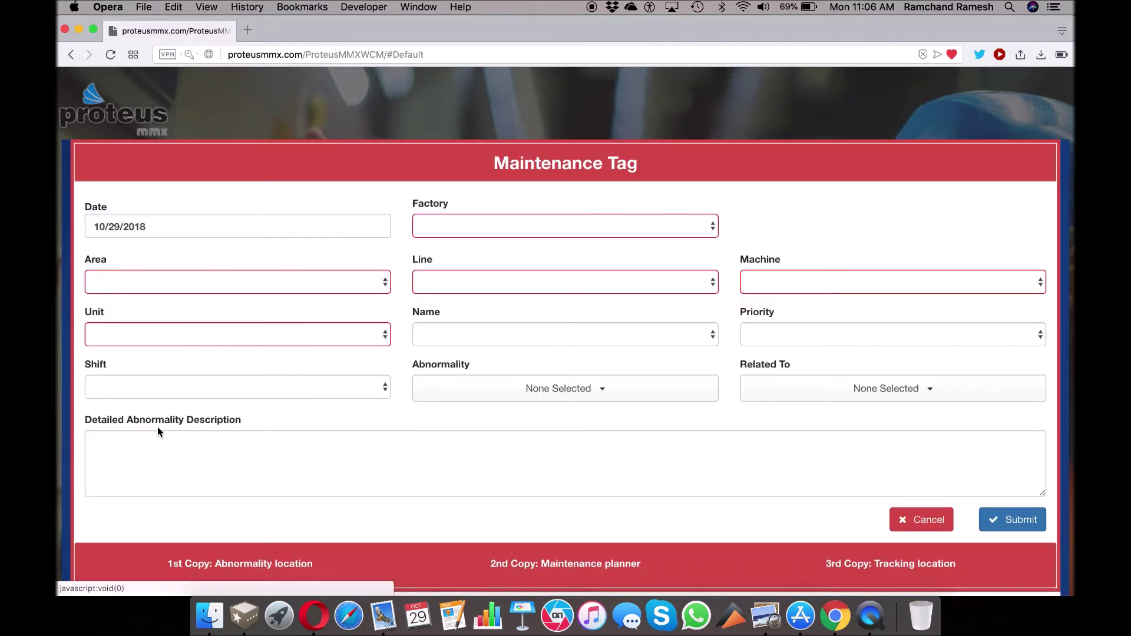
Step: Set the tag's factory to Household Factory and its area to HHC
{"action": "left_click", "coordinate": [529, 224]}
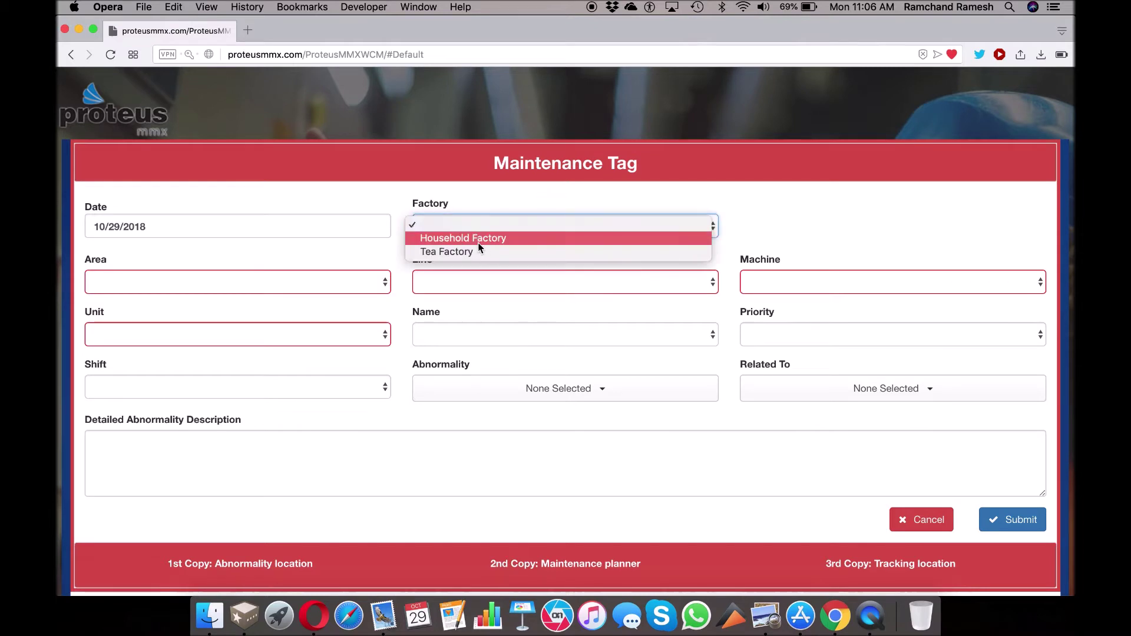
{"action": "left_click", "coordinate": [483, 238]}
{"action": "left_click", "coordinate": [321, 286]}
{"action": "left_click", "coordinate": [281, 292]}
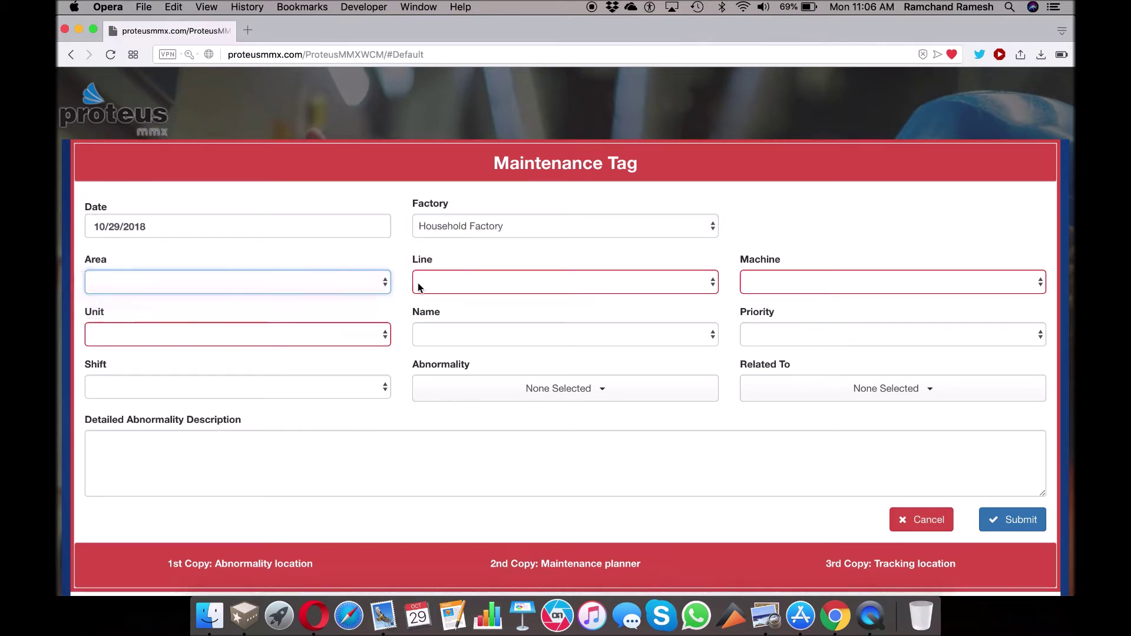
Step: Locate the fault at line LINE 31, machine HHC_31_5 and unit HHC_31_5 - Product Filling
{"action": "left_click", "coordinate": [525, 281]}
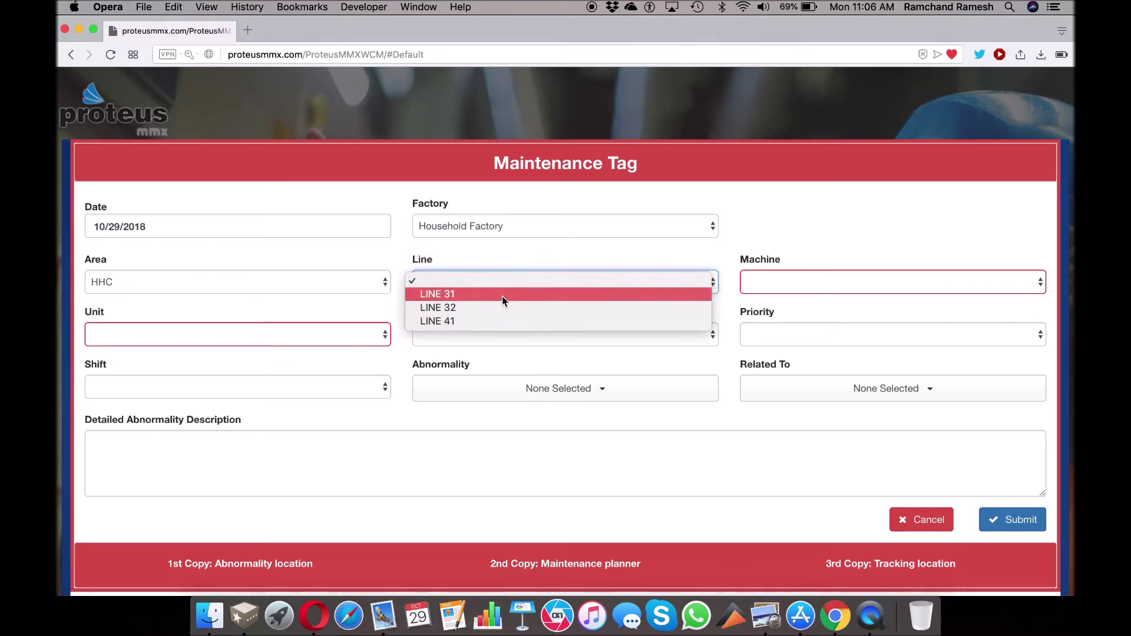
{"action": "left_click", "coordinate": [505, 295]}
{"action": "left_click", "coordinate": [864, 283]}
{"action": "left_click", "coordinate": [800, 348]}
{"action": "left_click", "coordinate": [362, 334]}
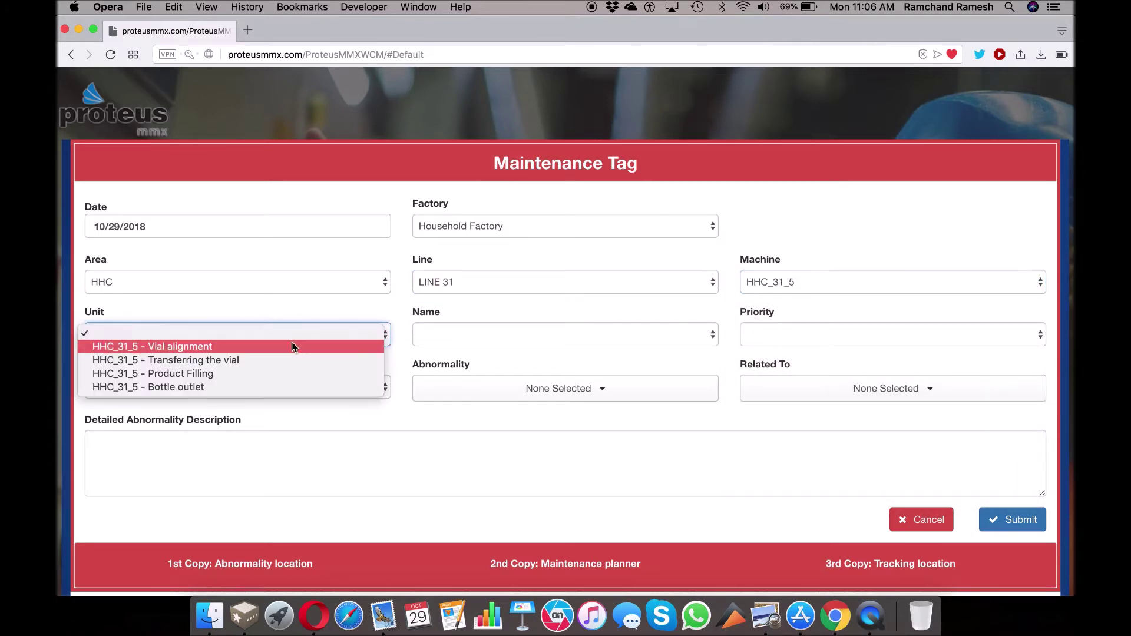
{"action": "left_click", "coordinate": [249, 374]}
Step: Choose the second person listed under Name, and set the priority to High and the shift to Day
{"action": "left_click", "coordinate": [603, 335]}
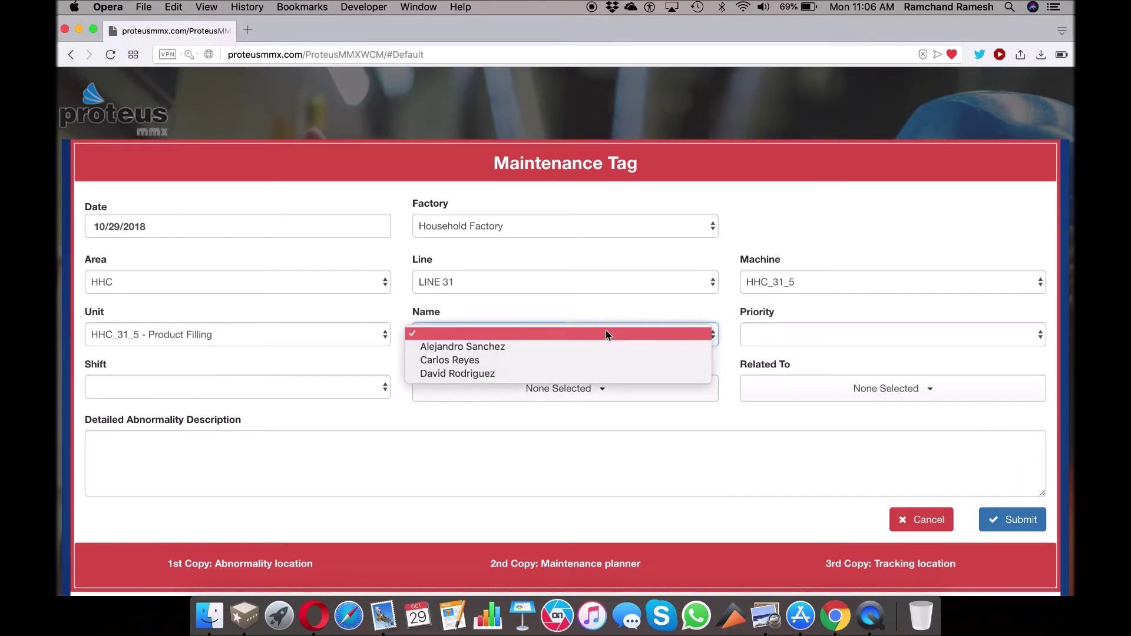
{"action": "left_click", "coordinate": [505, 361]}
{"action": "left_click", "coordinate": [855, 334]}
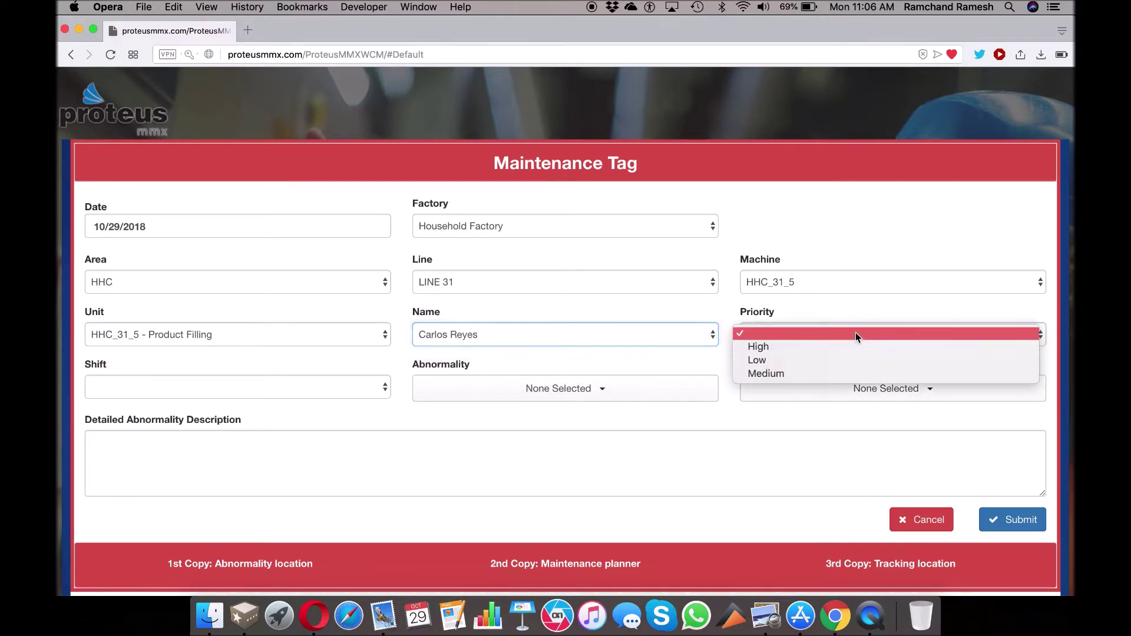
{"action": "left_click", "coordinate": [789, 348]}
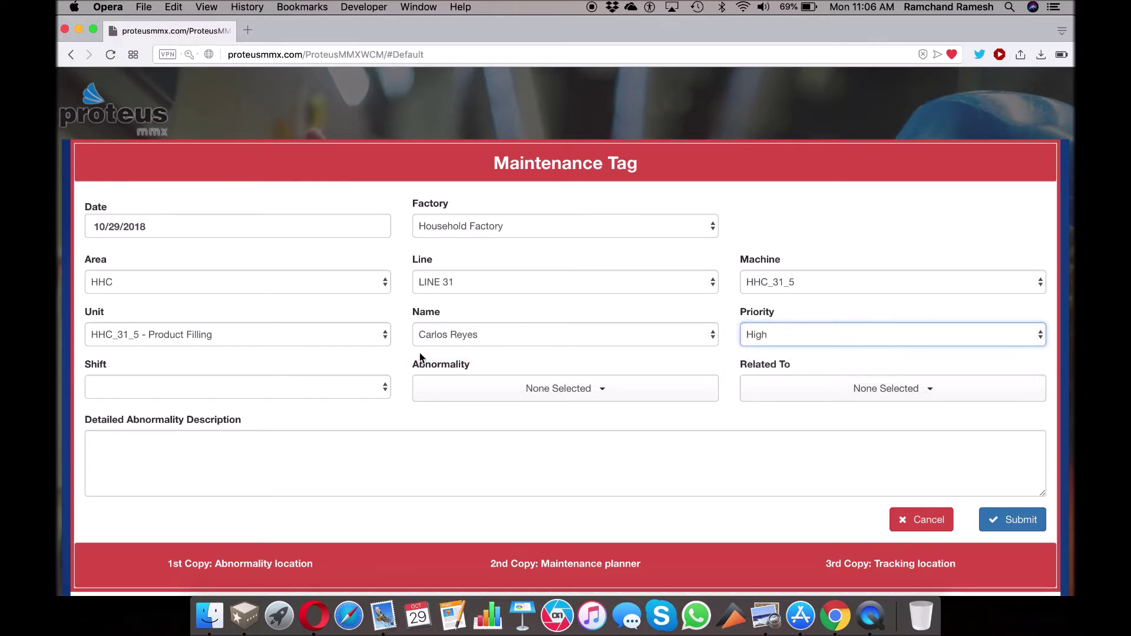
{"action": "left_click", "coordinate": [271, 390]}
{"action": "left_click", "coordinate": [245, 403]}
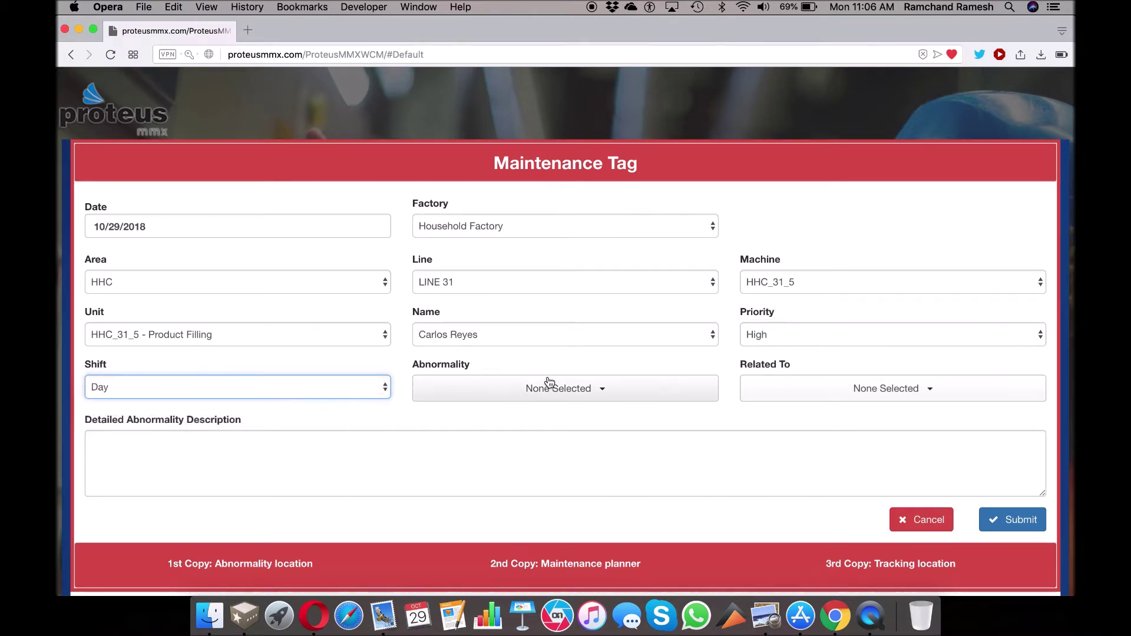
Step: Classify the abnormality as Leaking and relate it to Sealing
{"action": "left_click", "coordinate": [580, 387]}
{"action": "left_click", "coordinate": [452, 551]}
{"action": "left_click", "coordinate": [929, 390]}
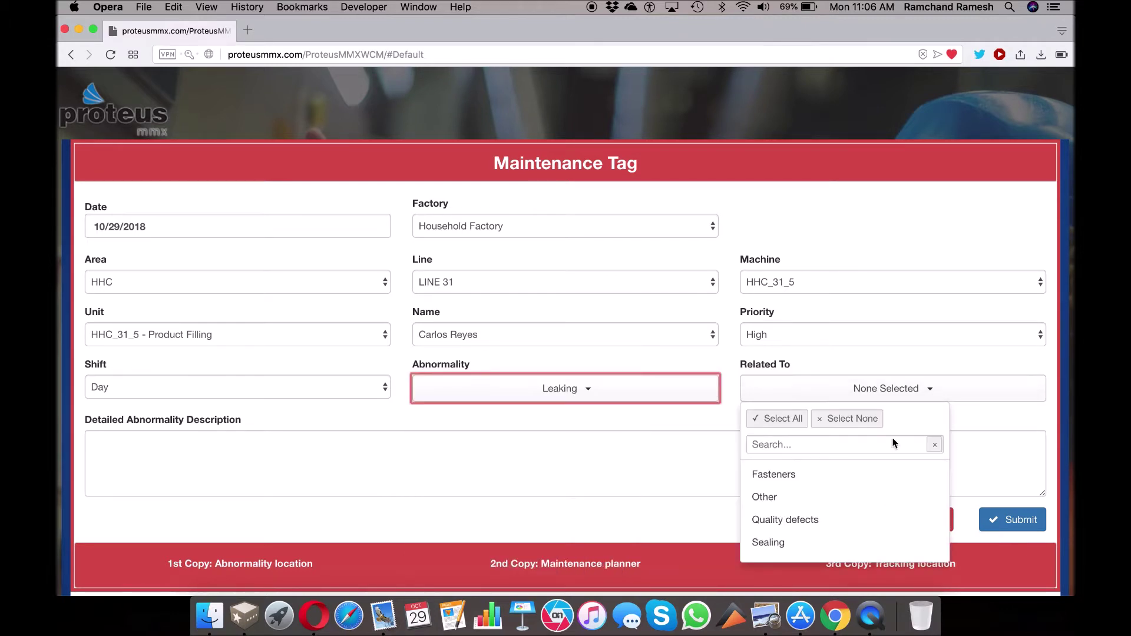
{"action": "left_click", "coordinate": [799, 542]}
{"action": "left_click", "coordinate": [391, 455]}
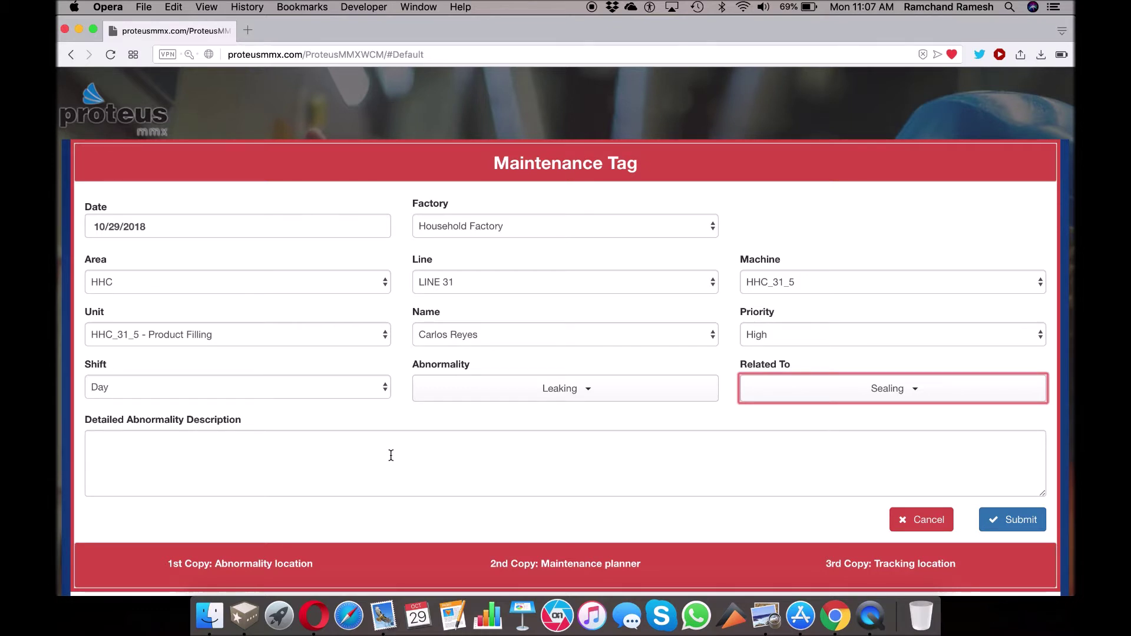
Step: Describe the abnormality as "Spillage on the floor due to sealant failure." and submit the maintenance tag, dismissing the confirmation
{"action": "left_click", "coordinate": [386, 455]}
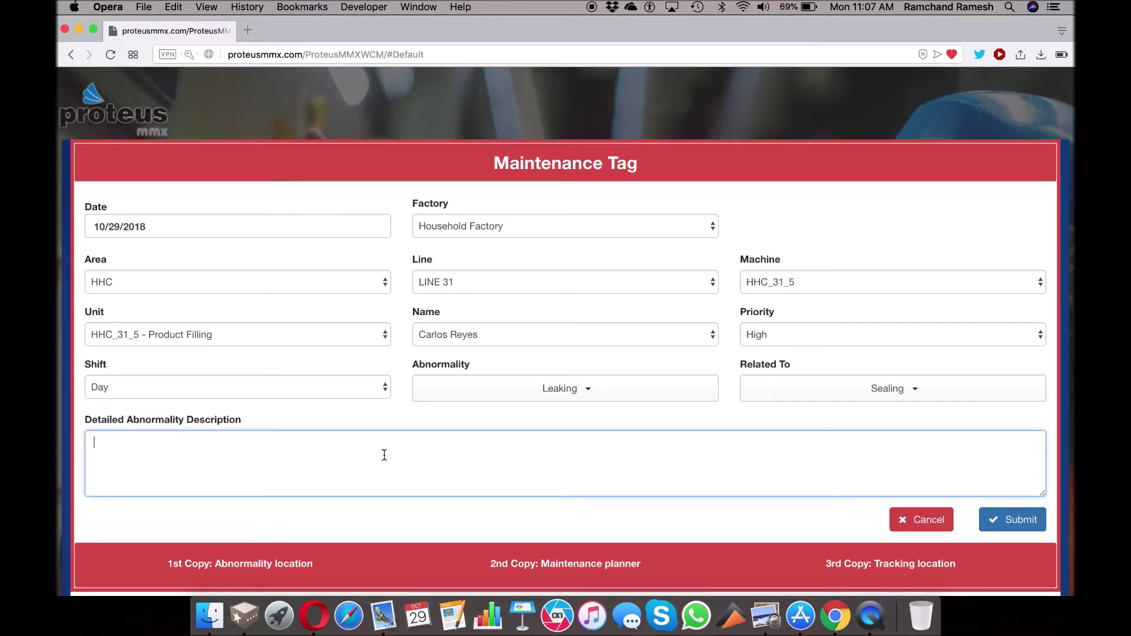
{"action": "type", "text": "Spillage on the flo"}
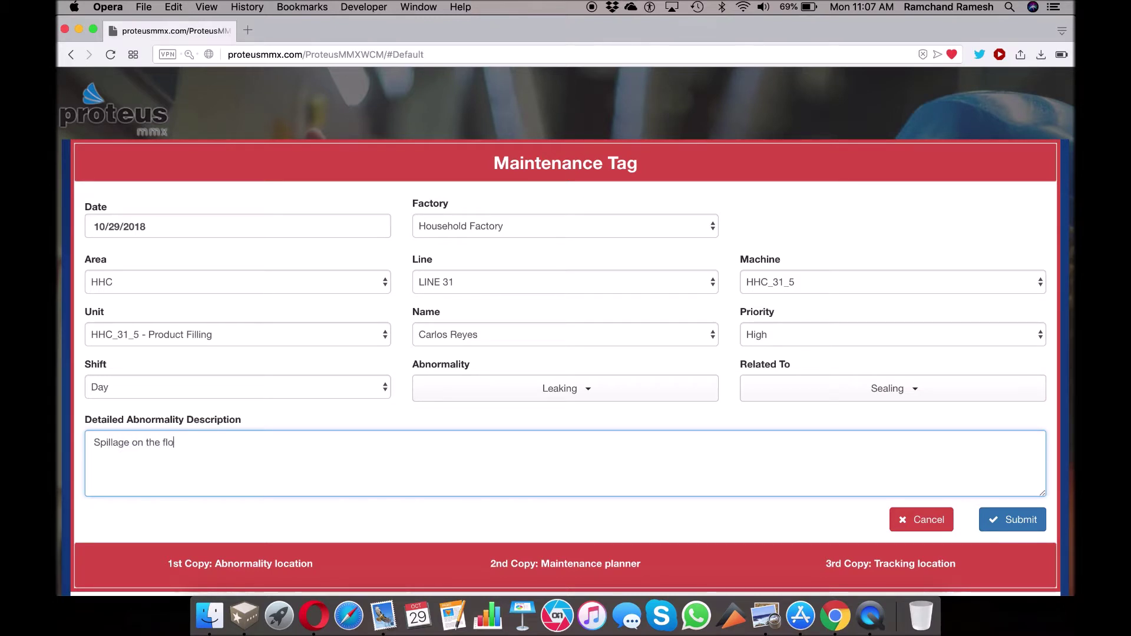
{"action": "type", "text": "or due to sealant failure."}
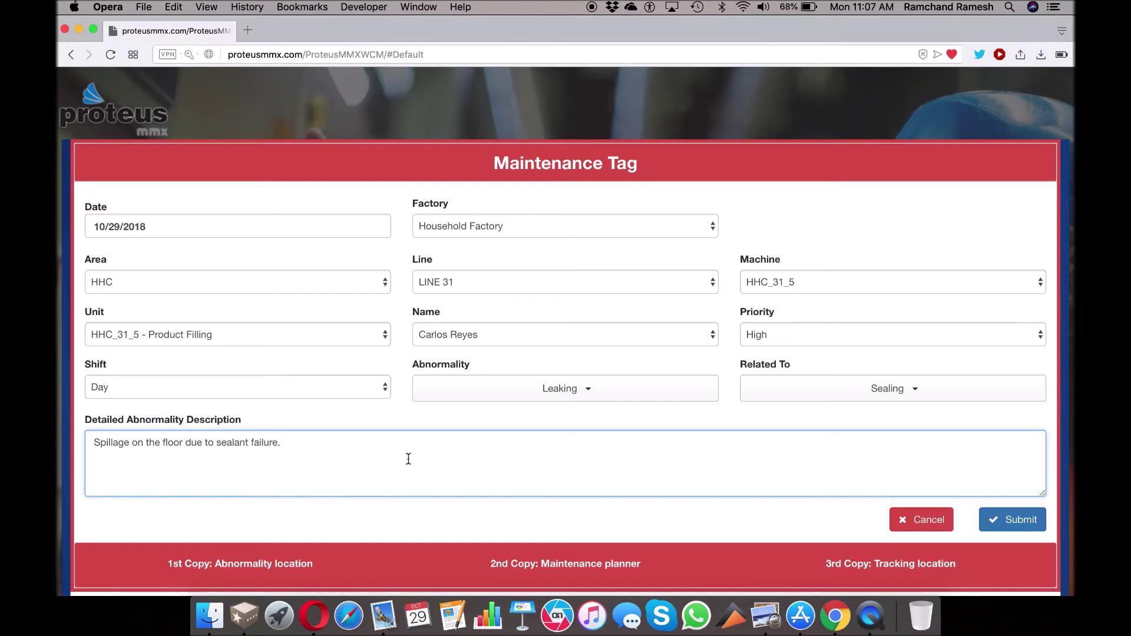
{"action": "left_click", "coordinate": [1030, 521]}
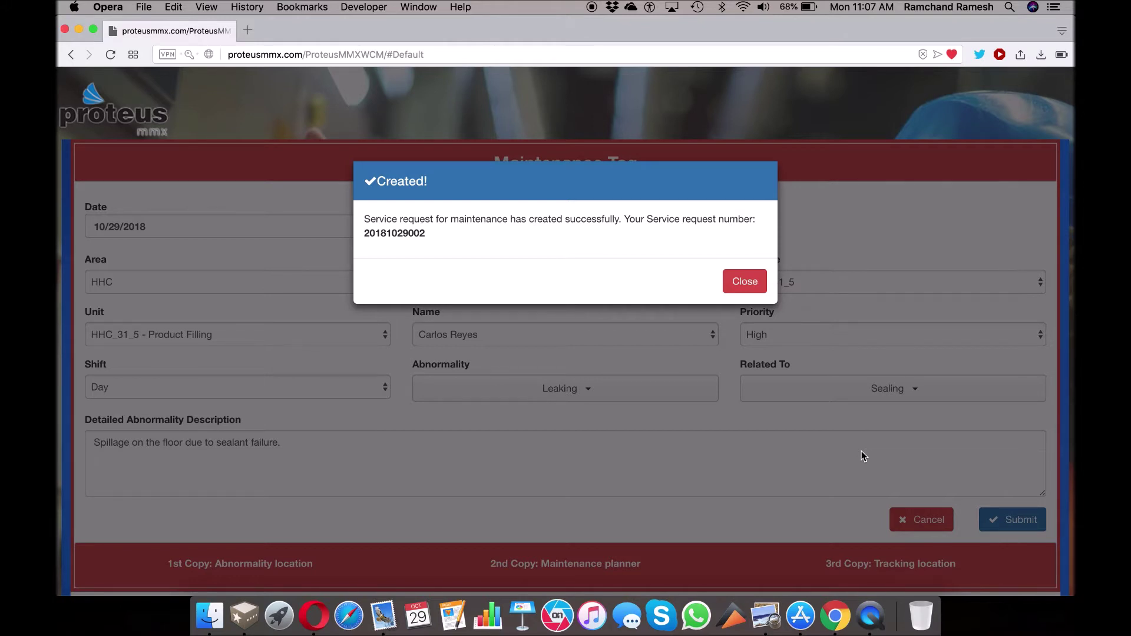
{"action": "left_click", "coordinate": [744, 282]}
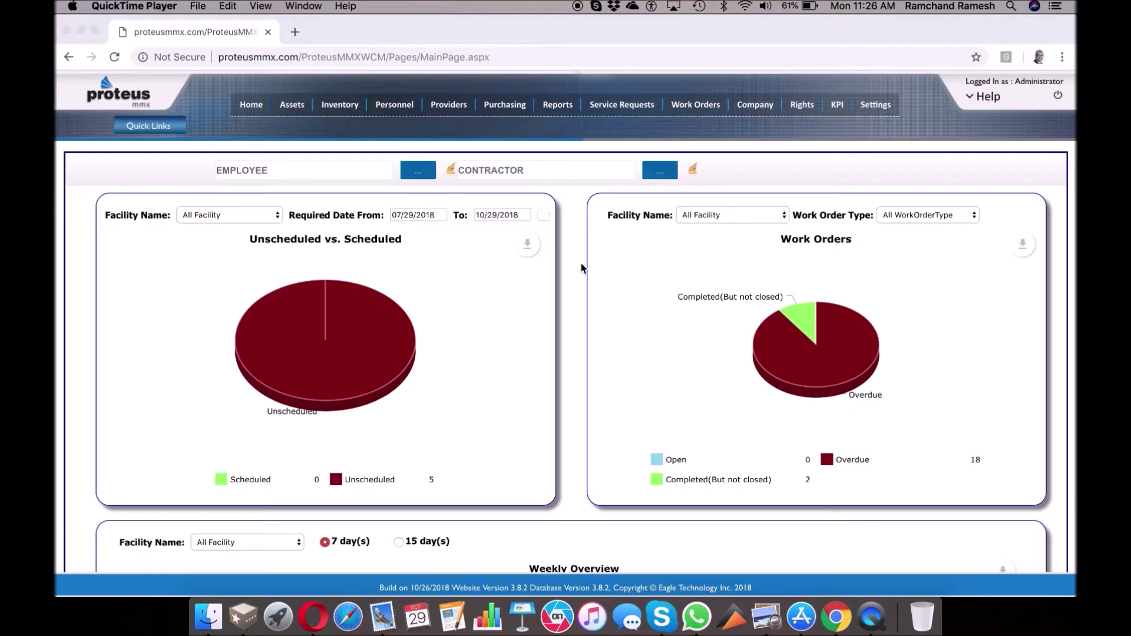
Step: Examine the dashboard's Unscheduled vs. Scheduled, Work Orders and Weekly Overview charts, plus the Message Board and My Work Orders lists
{"action": "scroll", "coordinate": [581, 268], "scroll_direction": "down", "scroll_amount": 5}
{"action": "scroll", "coordinate": [582, 268], "scroll_direction": "up", "scroll_amount": 2}
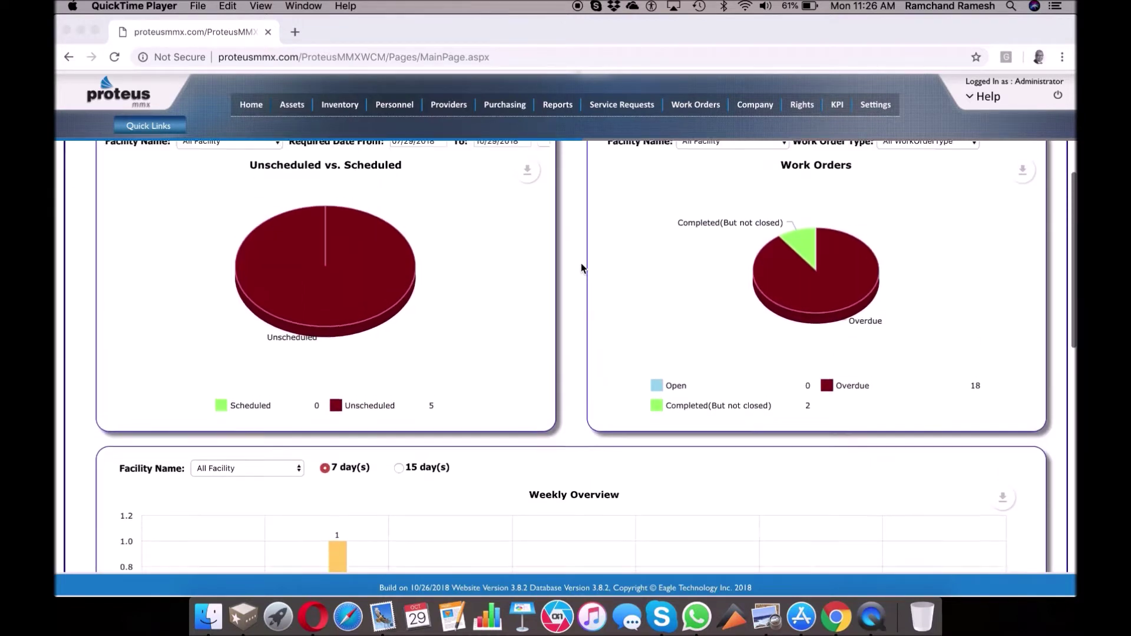
{"action": "scroll", "coordinate": [582, 268], "scroll_direction": "up", "scroll_amount": 1}
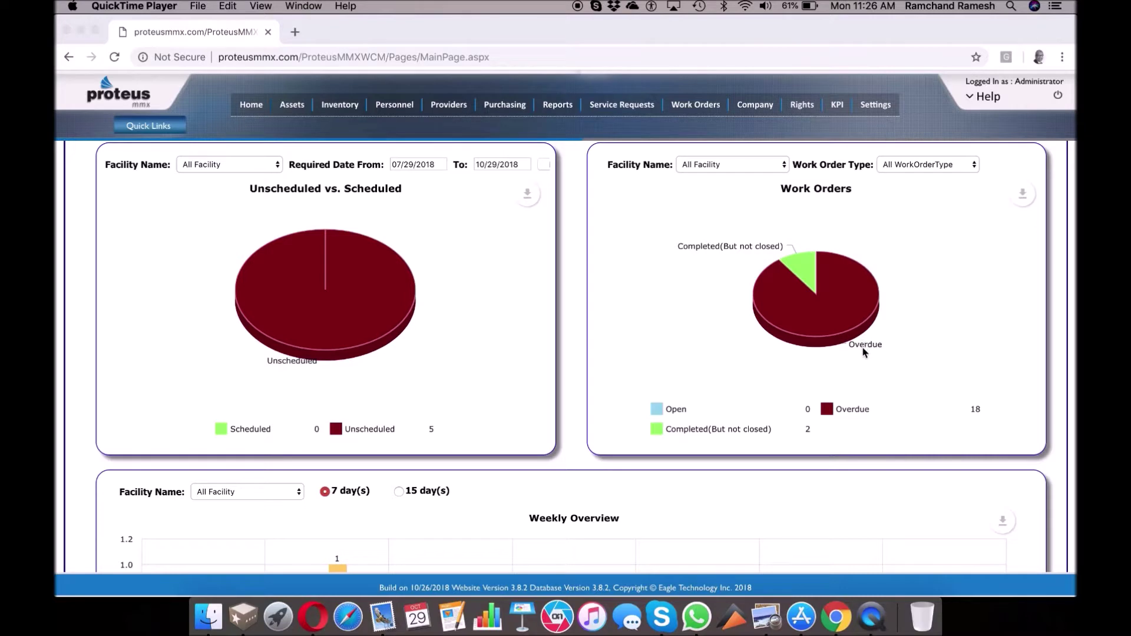
{"action": "scroll", "coordinate": [864, 352], "scroll_direction": "down", "scroll_amount": 5}
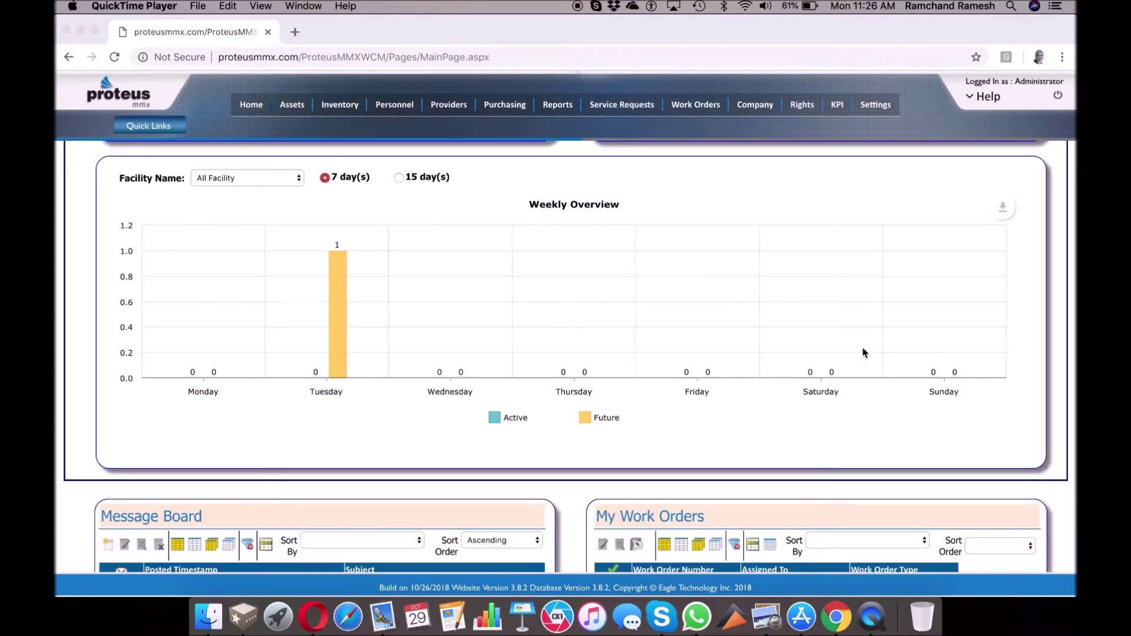
{"action": "left_click", "coordinate": [403, 180]}
{"action": "scroll", "coordinate": [519, 235], "scroll_direction": "down", "scroll_amount": 5}
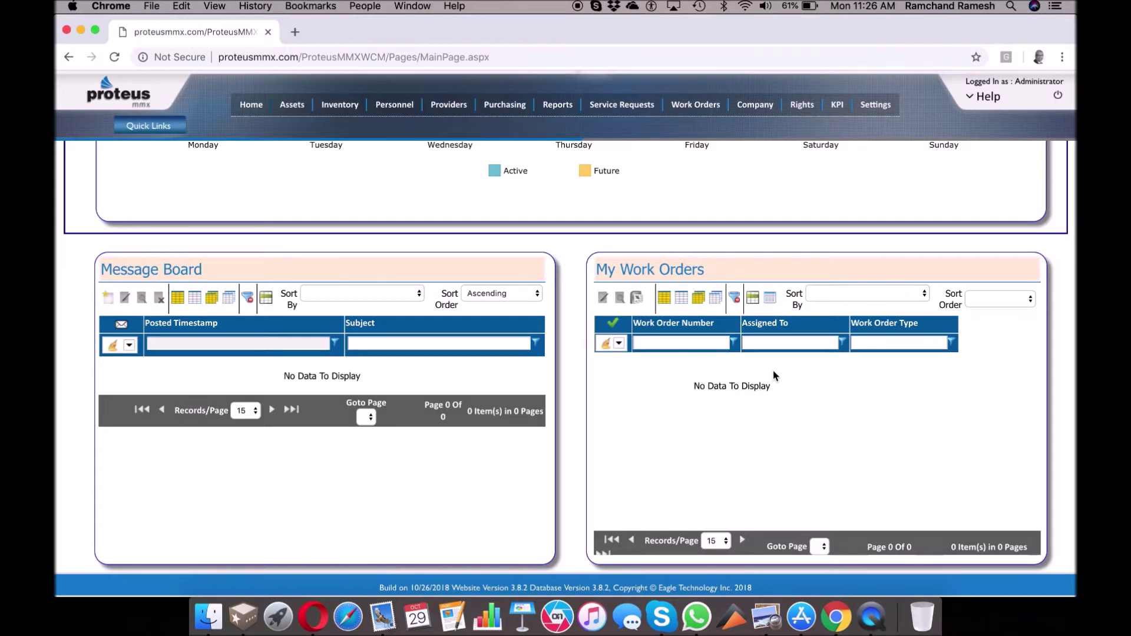
{"action": "scroll", "coordinate": [773, 374], "scroll_direction": "up", "scroll_amount": 13}
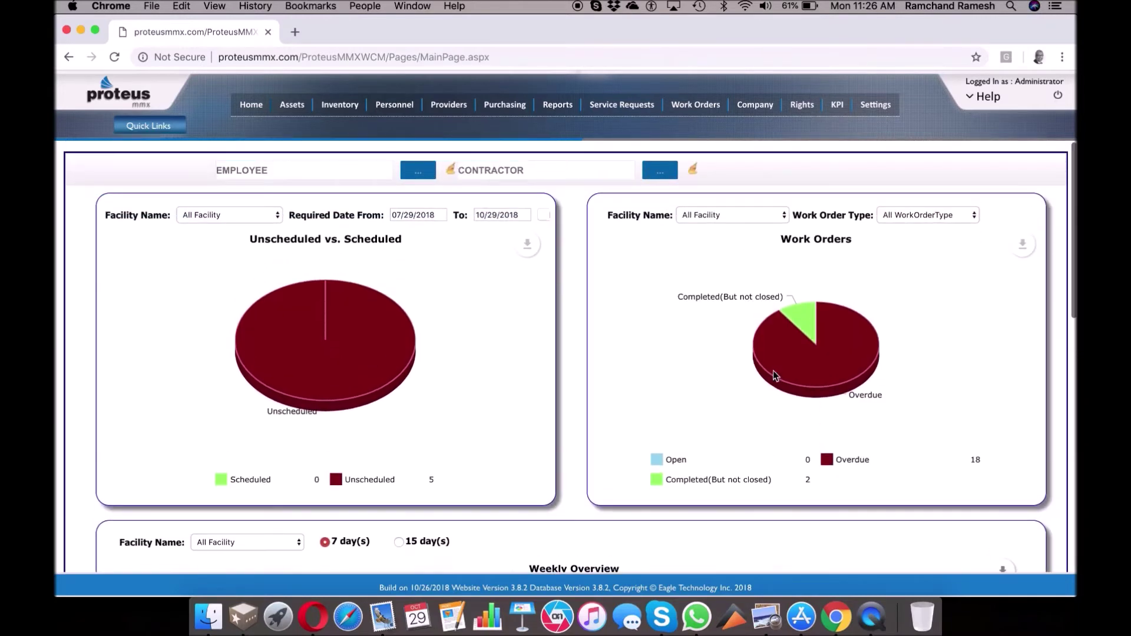
{"action": "left_click", "coordinate": [152, 126]}
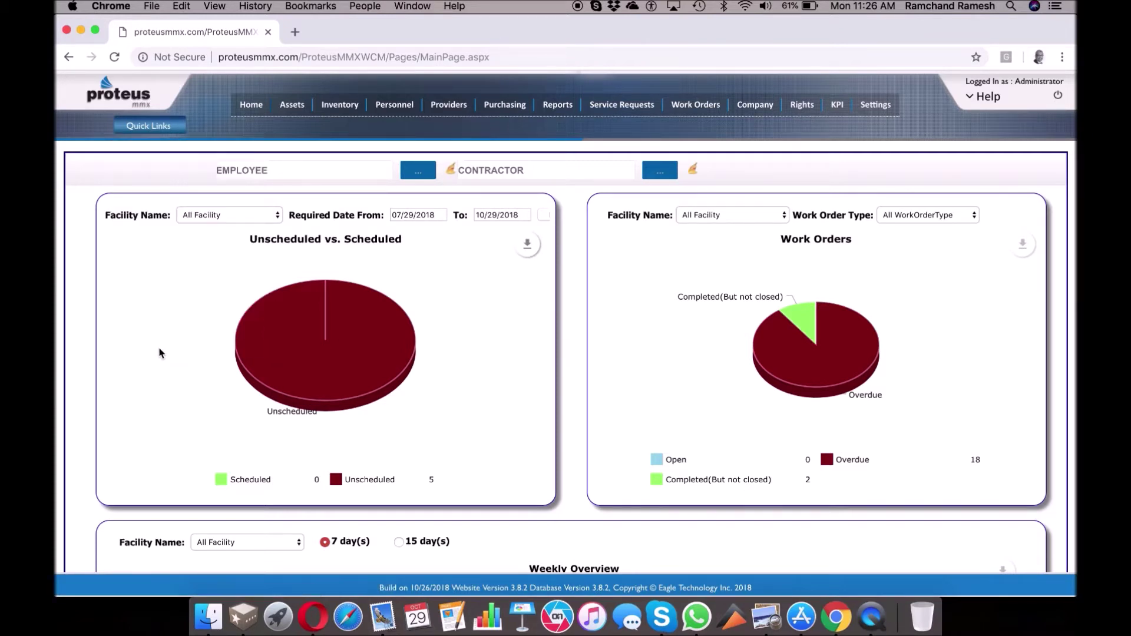
{"action": "mouse_move", "coordinate": [176, 129]}
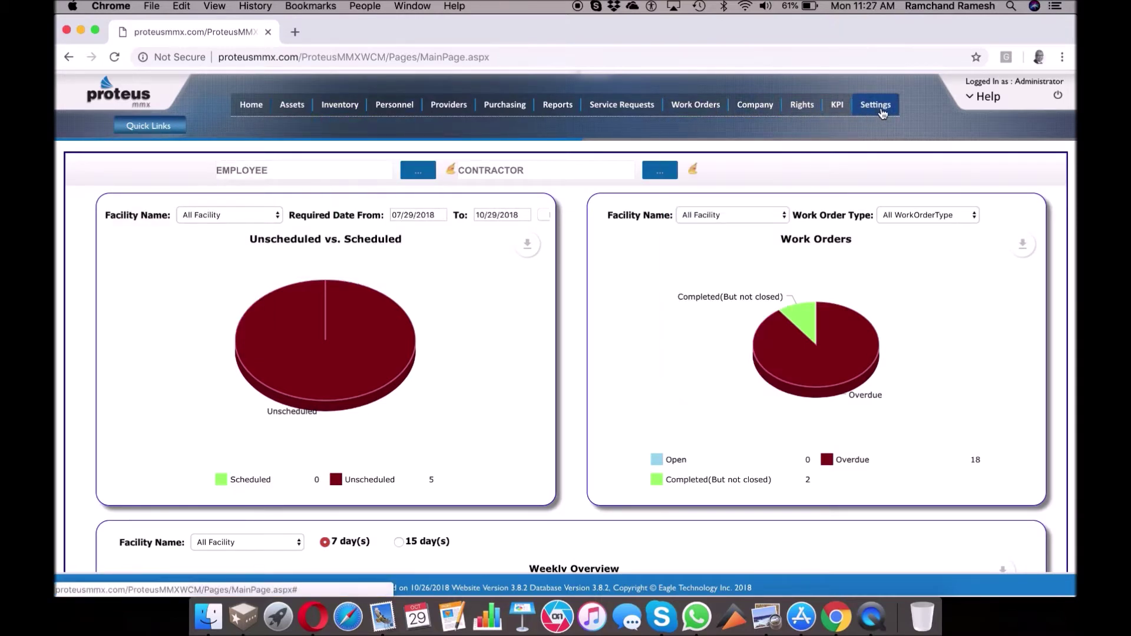
{"action": "mouse_move", "coordinate": [884, 116]}
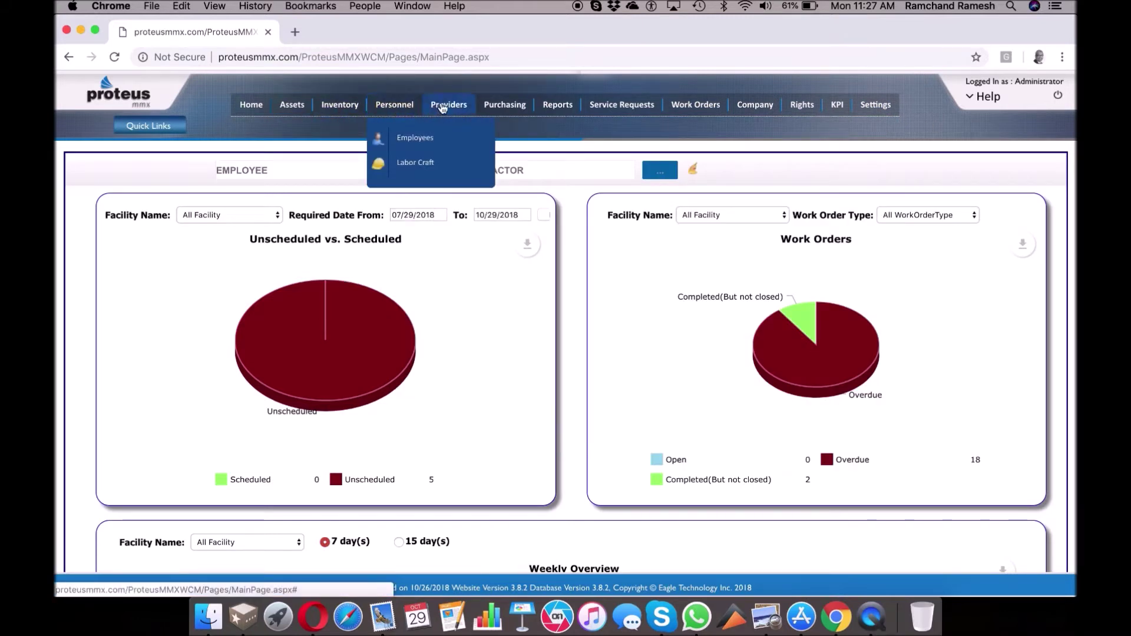
{"action": "mouse_move", "coordinate": [443, 108]}
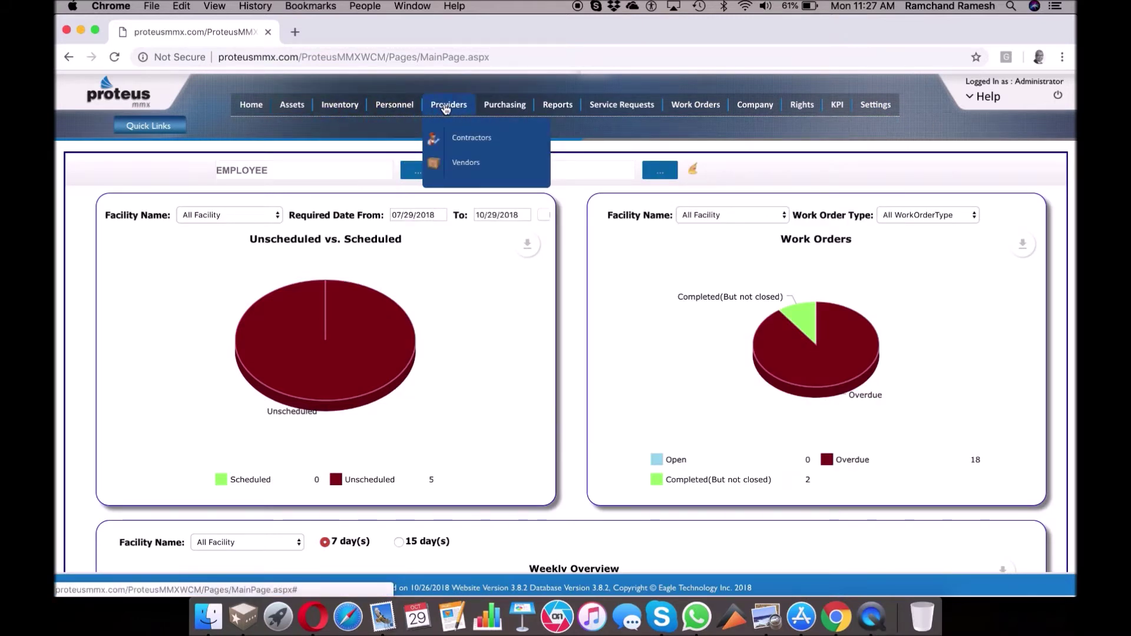
{"action": "mouse_move", "coordinate": [507, 108]}
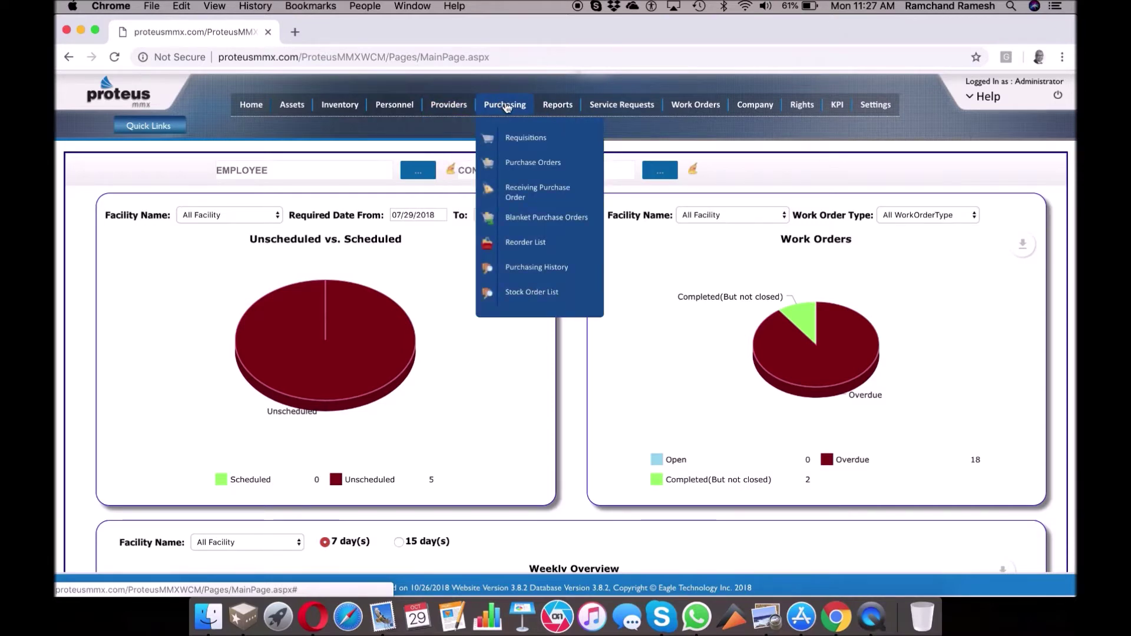
{"action": "mouse_move", "coordinate": [565, 106]}
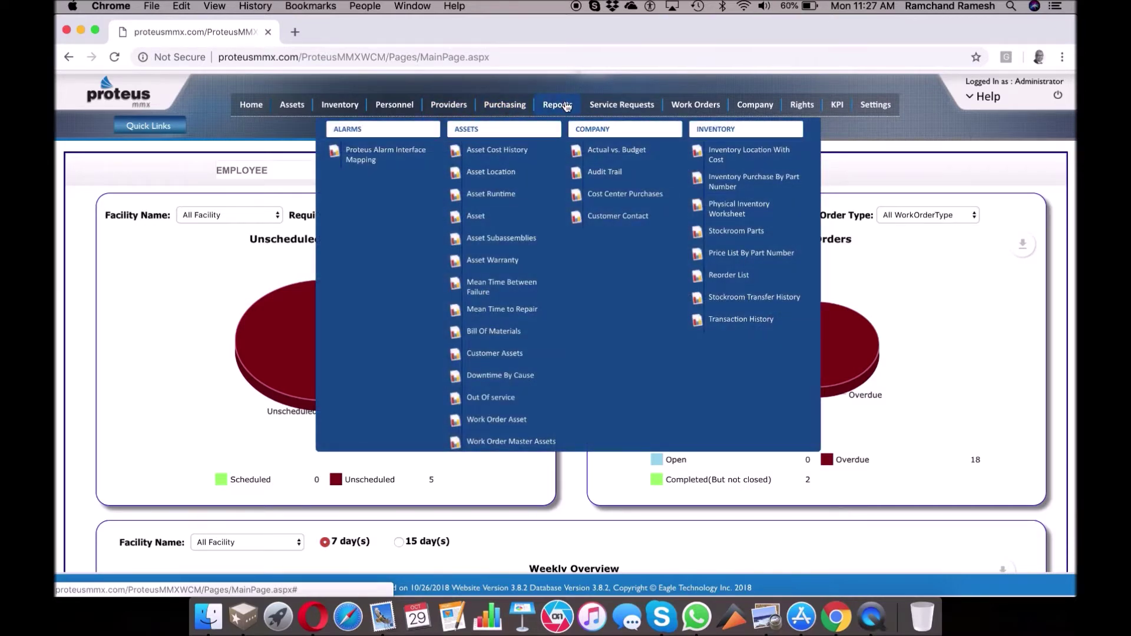
{"action": "mouse_move", "coordinate": [620, 110]}
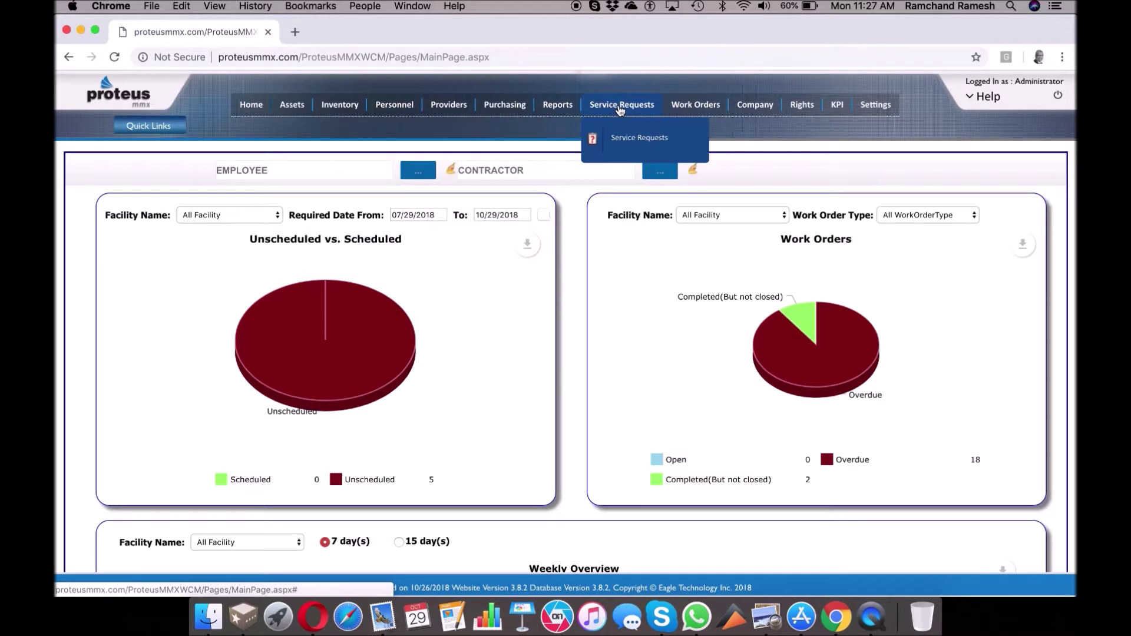
{"action": "mouse_move", "coordinate": [712, 114]}
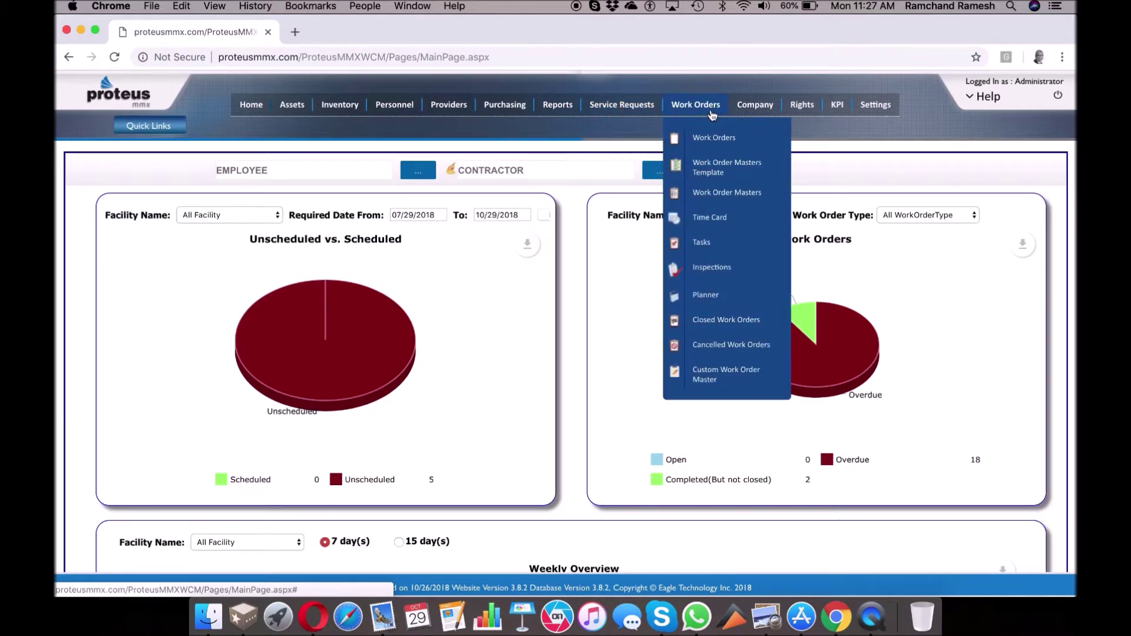
{"action": "mouse_move", "coordinate": [807, 110]}
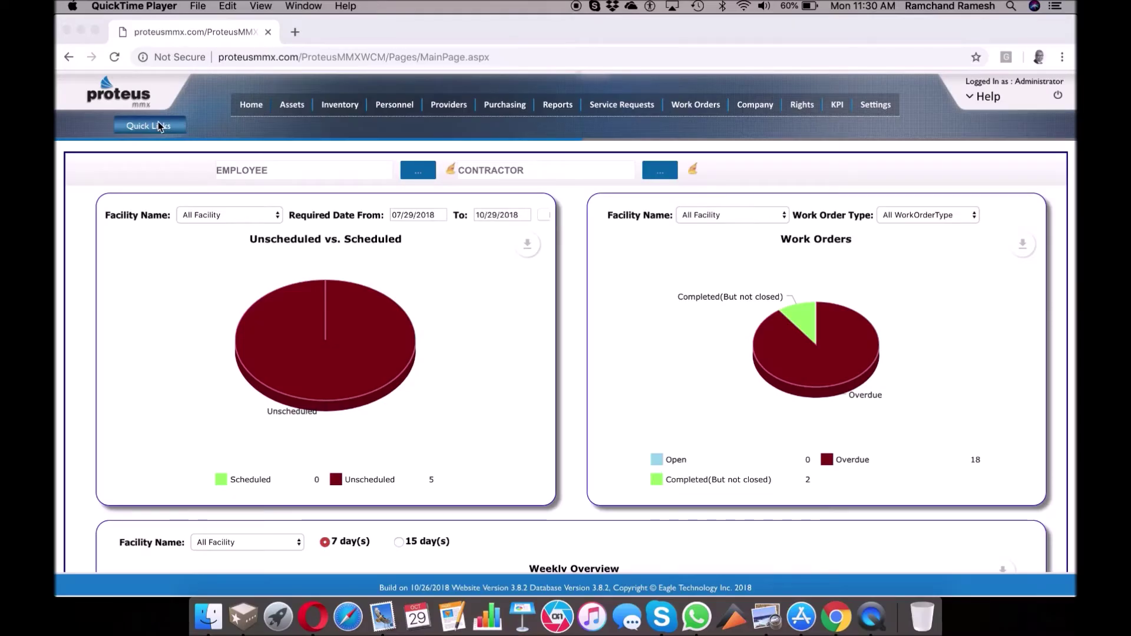
Step: Start creating an emergency work order from the quick links
{"action": "left_click", "coordinate": [158, 122]}
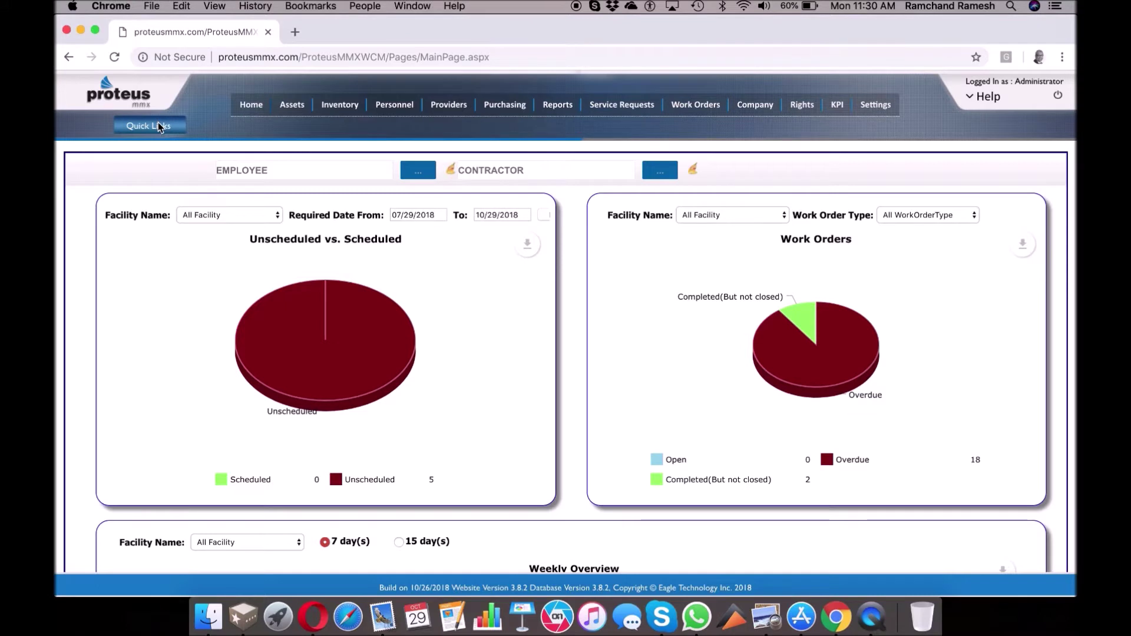
{"action": "left_click", "coordinate": [158, 122]}
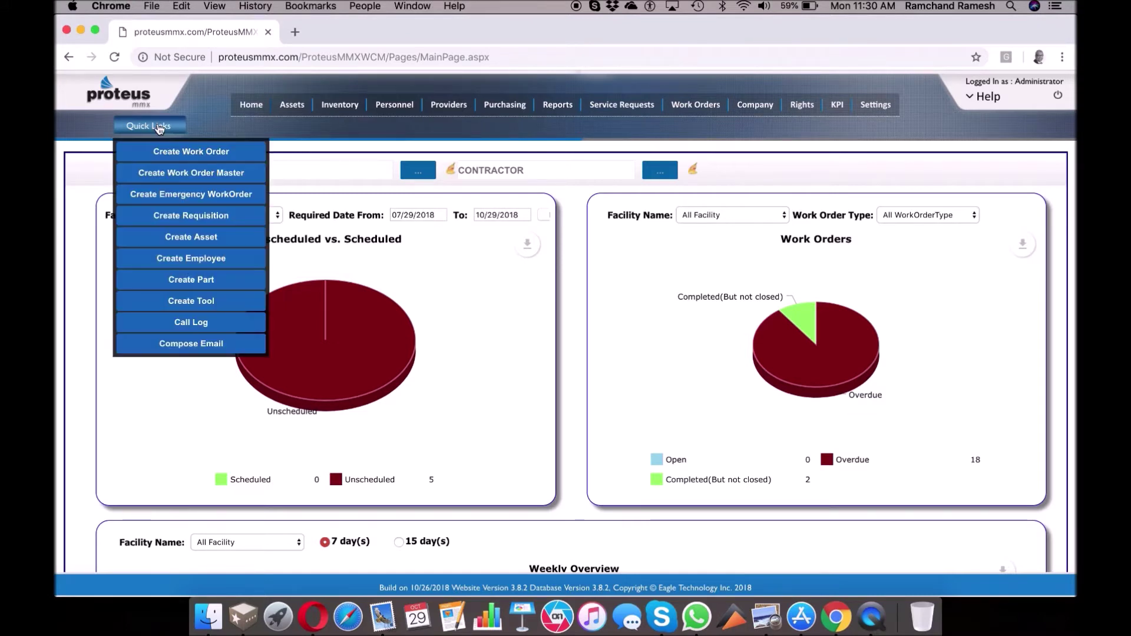
{"action": "left_click", "coordinate": [169, 203]}
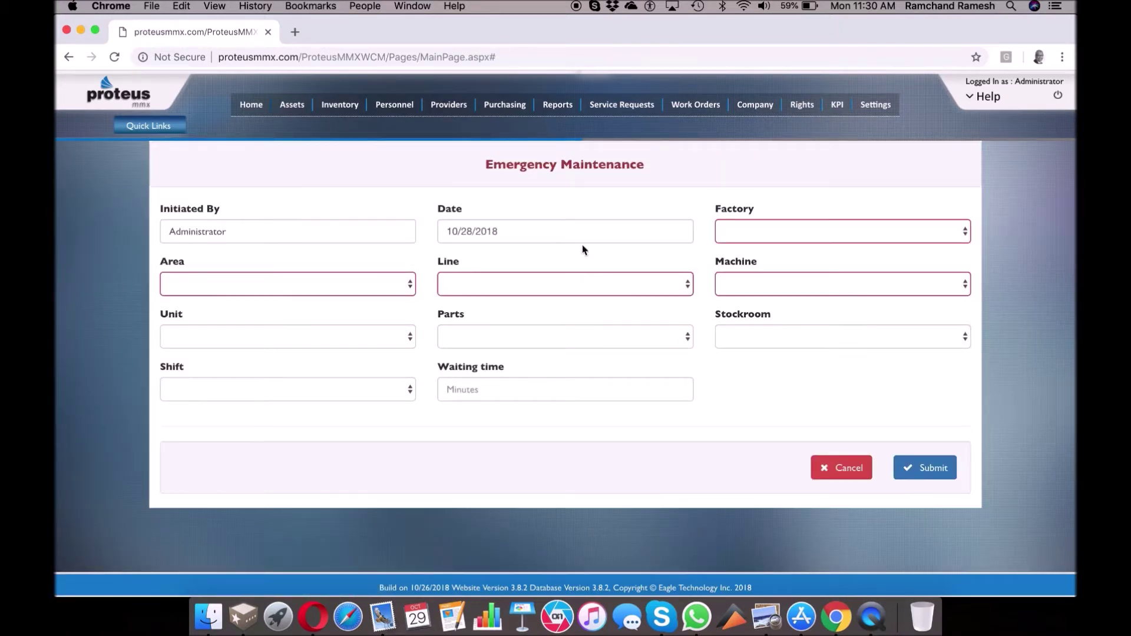
Step: Locate the emergency work order at Household Factory, area HHC, LINE 31, machine HHC_31_5
{"action": "left_click", "coordinate": [833, 227]}
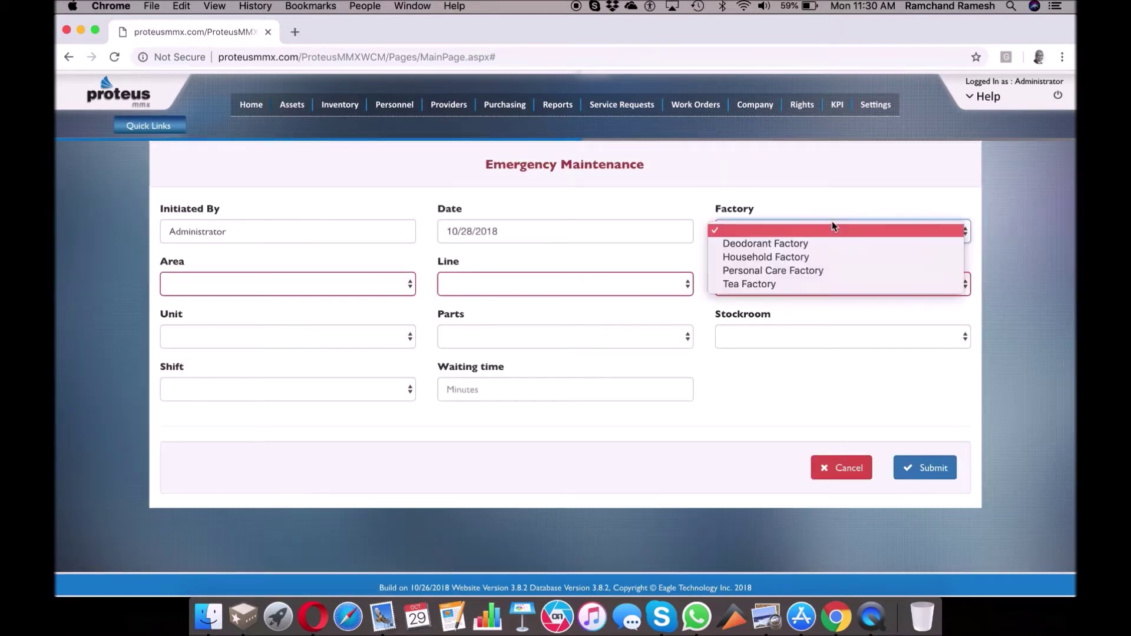
{"action": "left_click", "coordinate": [791, 259]}
{"action": "left_click", "coordinate": [361, 289]}
{"action": "left_click", "coordinate": [328, 297]}
{"action": "left_click", "coordinate": [587, 284]}
{"action": "left_click", "coordinate": [545, 297]}
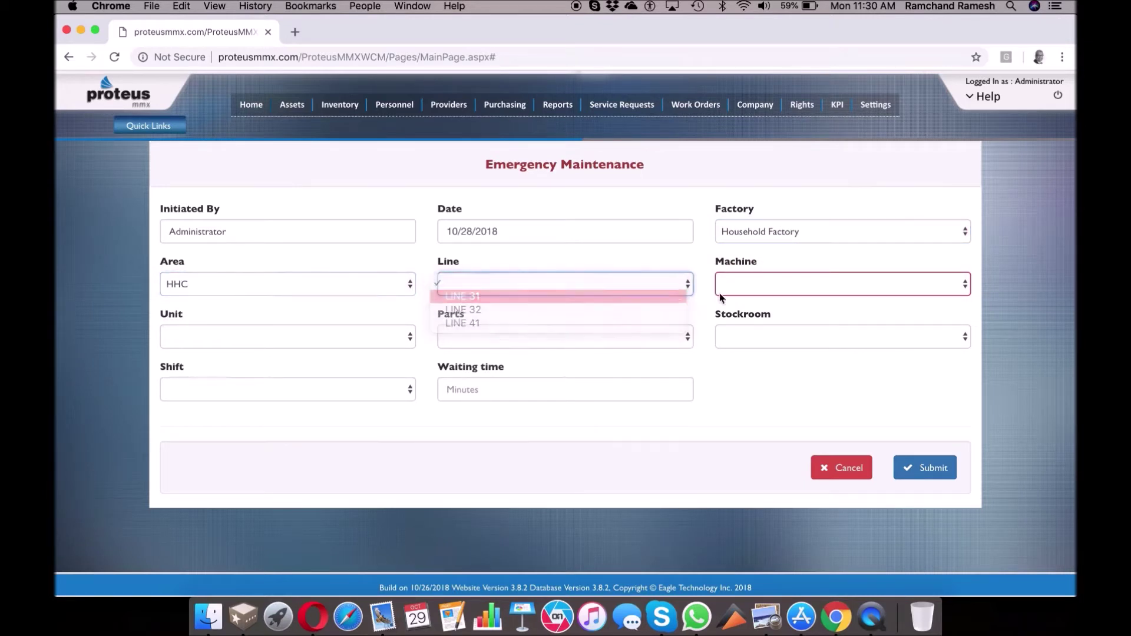
{"action": "left_click", "coordinate": [720, 288]}
{"action": "left_click", "coordinate": [761, 352]}
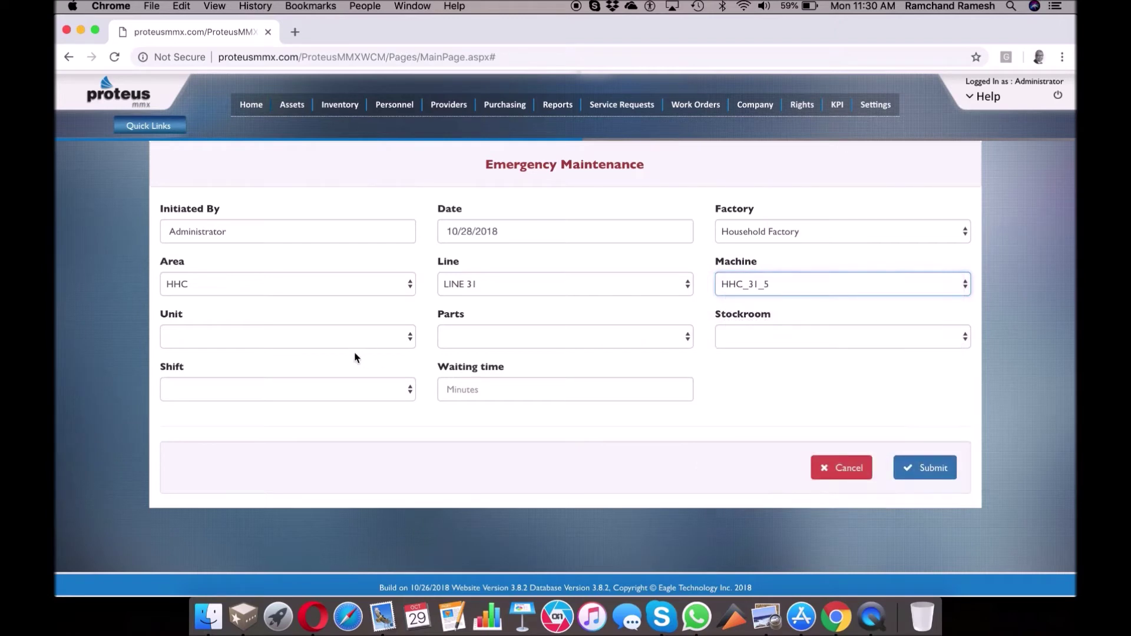
Step: Choose unit HHC_31_5 - Product Filling, part Impeller for CMP-1128-2T-5,5 / PO (Blower Sodeca) and HPC Stockroom
{"action": "left_click", "coordinate": [353, 337]}
{"action": "left_click", "coordinate": [325, 378]}
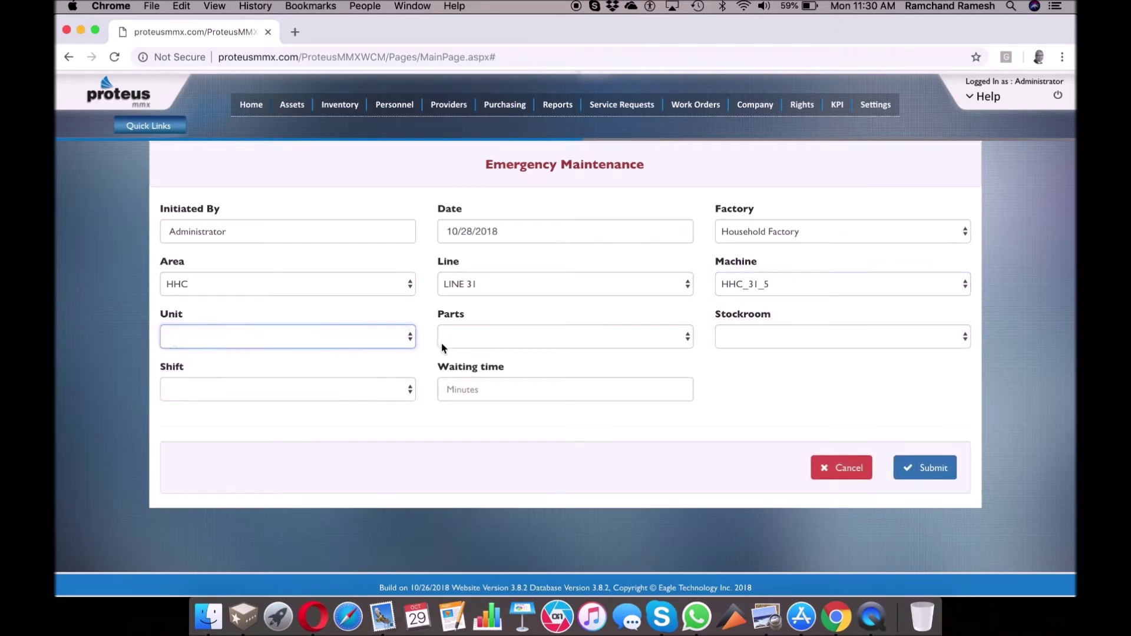
{"action": "left_click", "coordinate": [443, 345]}
{"action": "left_click", "coordinate": [526, 349]}
{"action": "left_click", "coordinate": [823, 336]}
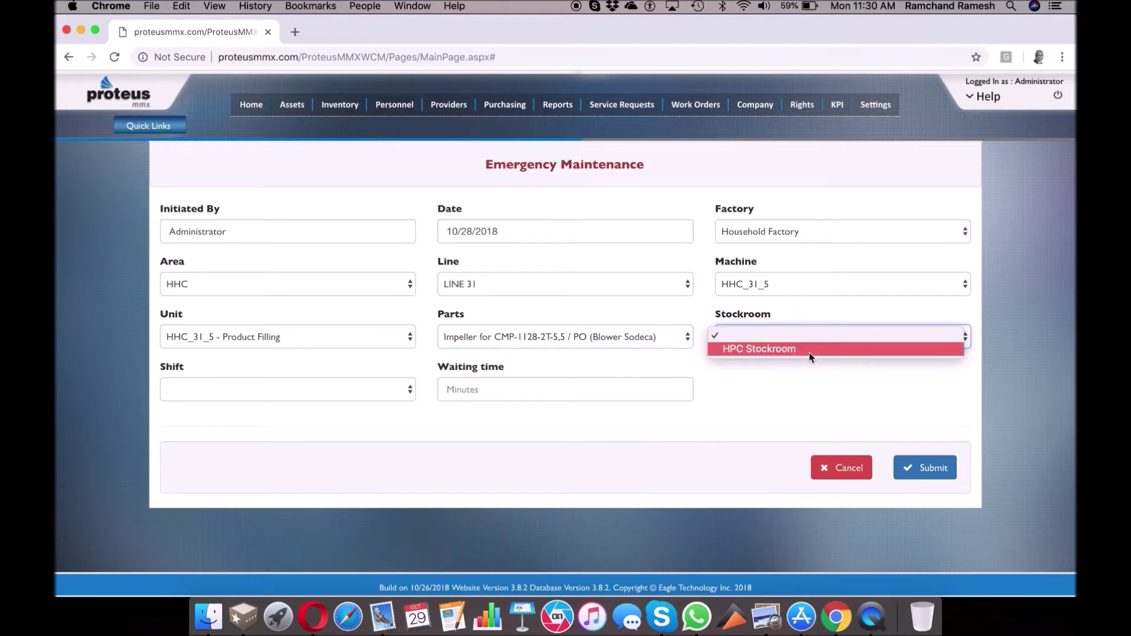
{"action": "left_click", "coordinate": [808, 352]}
Step: Set the Day shift and a 20-minute waiting time, and submit the emergency work order, dismissing the confirmation
{"action": "left_click", "coordinate": [317, 390]}
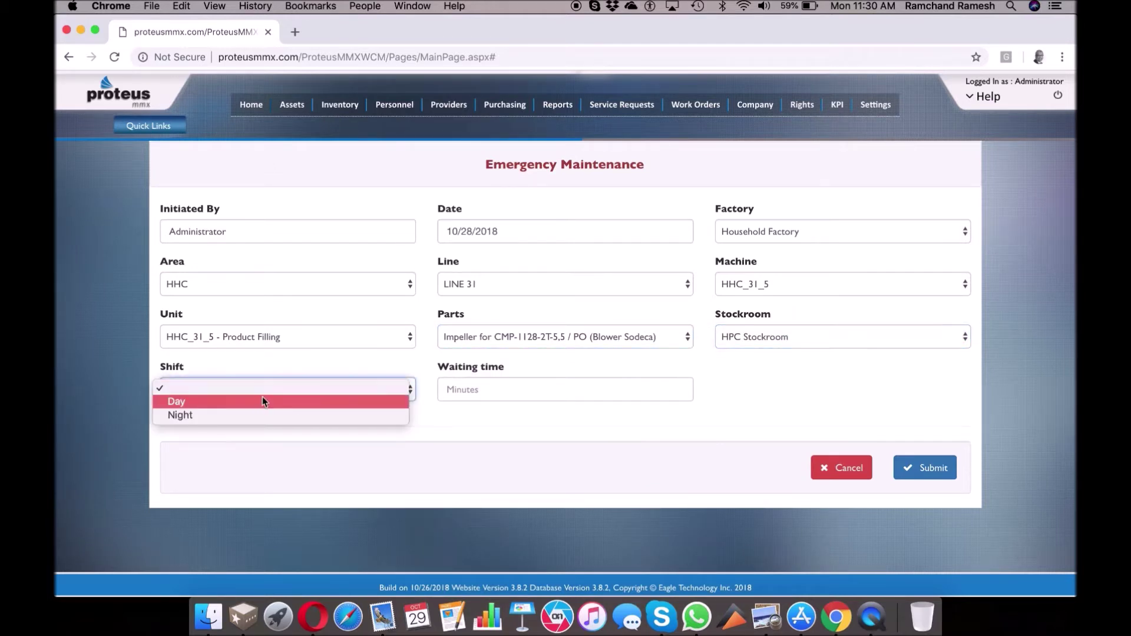
{"action": "left_click", "coordinate": [260, 399]}
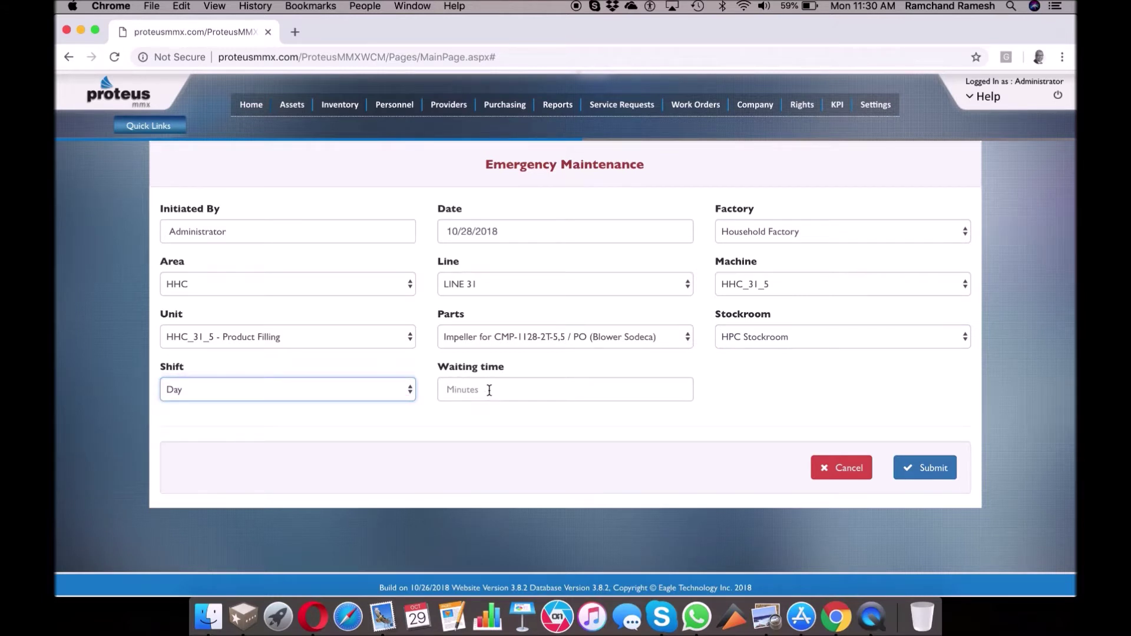
{"action": "left_click", "coordinate": [489, 390]}
{"action": "type", "text": "20"}
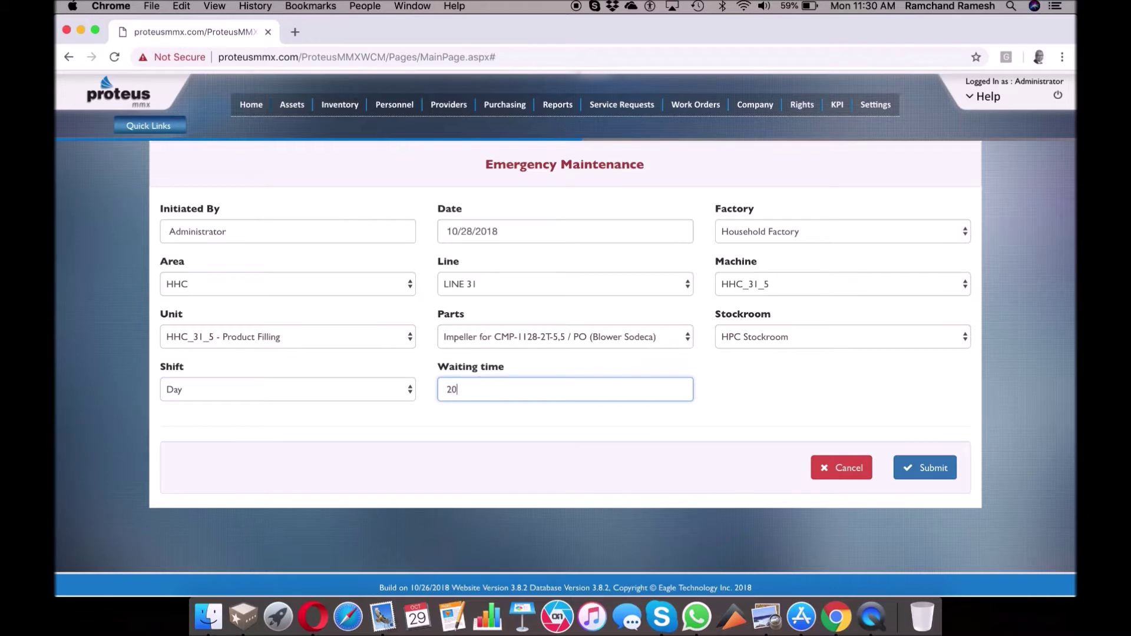
{"action": "left_click", "coordinate": [924, 468]}
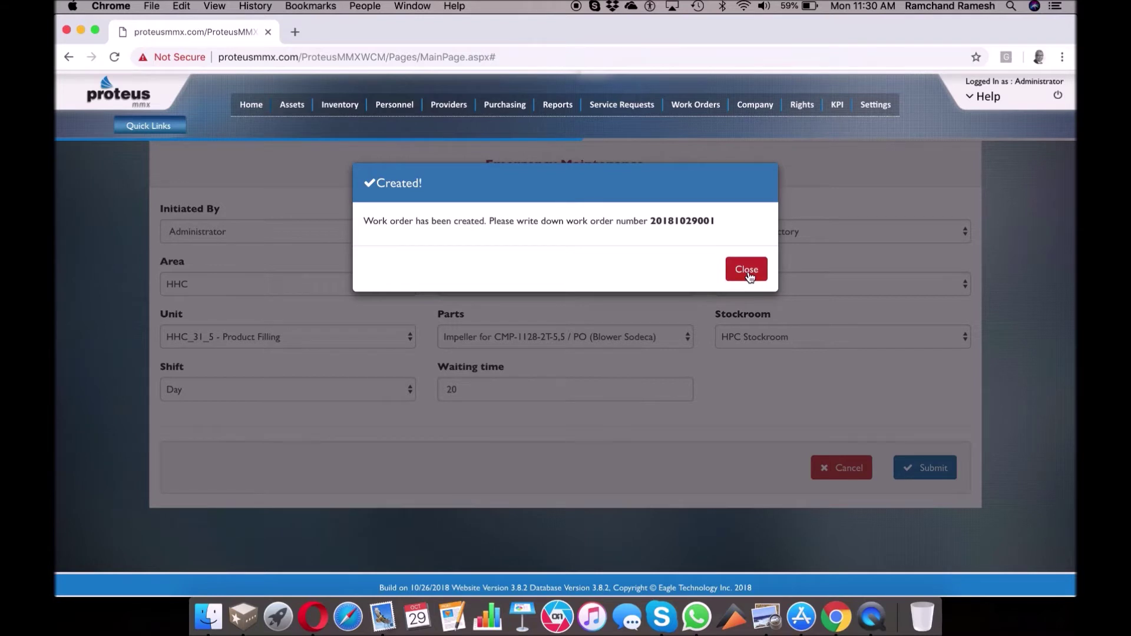
{"action": "left_click", "coordinate": [747, 271]}
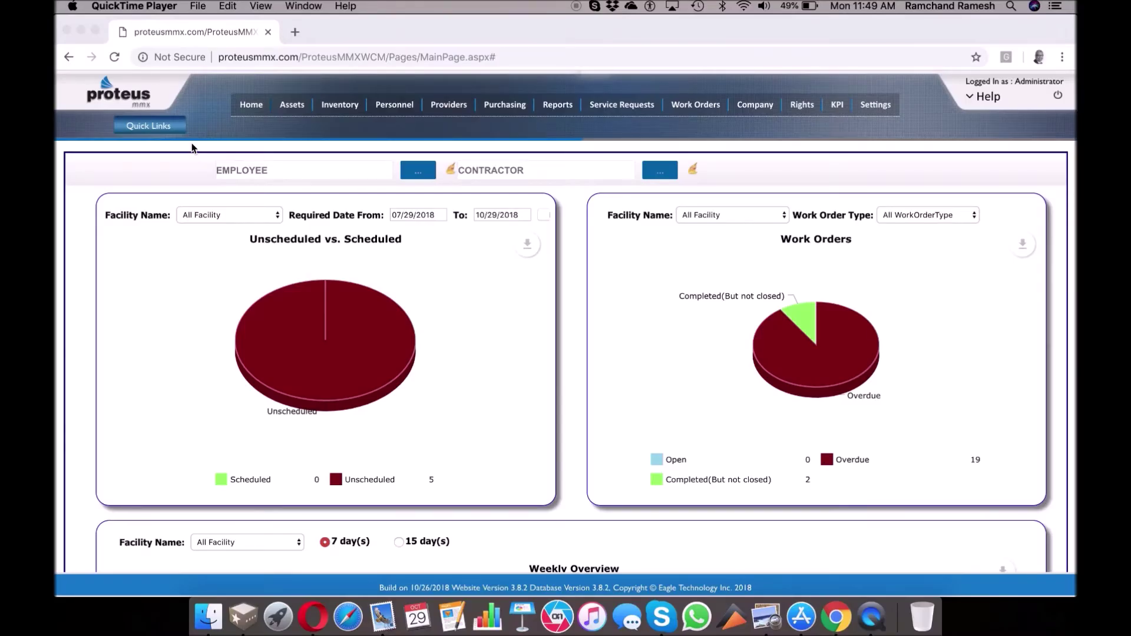
Step: Open the assets list and select the HHC area under Household Factory
{"action": "left_click", "coordinate": [299, 105]}
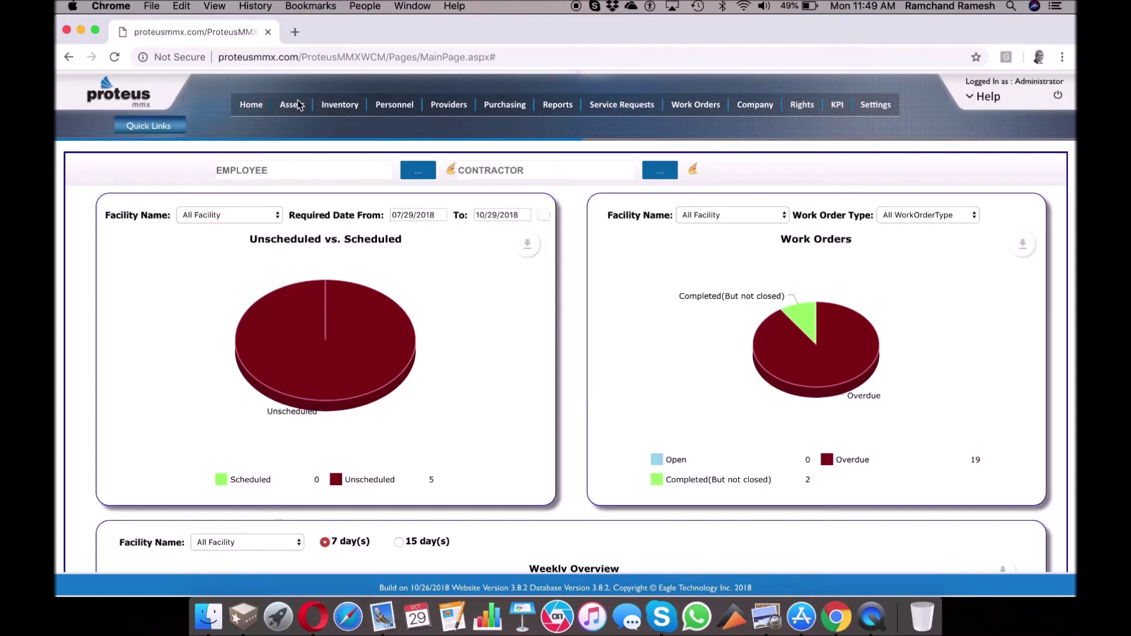
{"action": "mouse_move", "coordinate": [299, 113]}
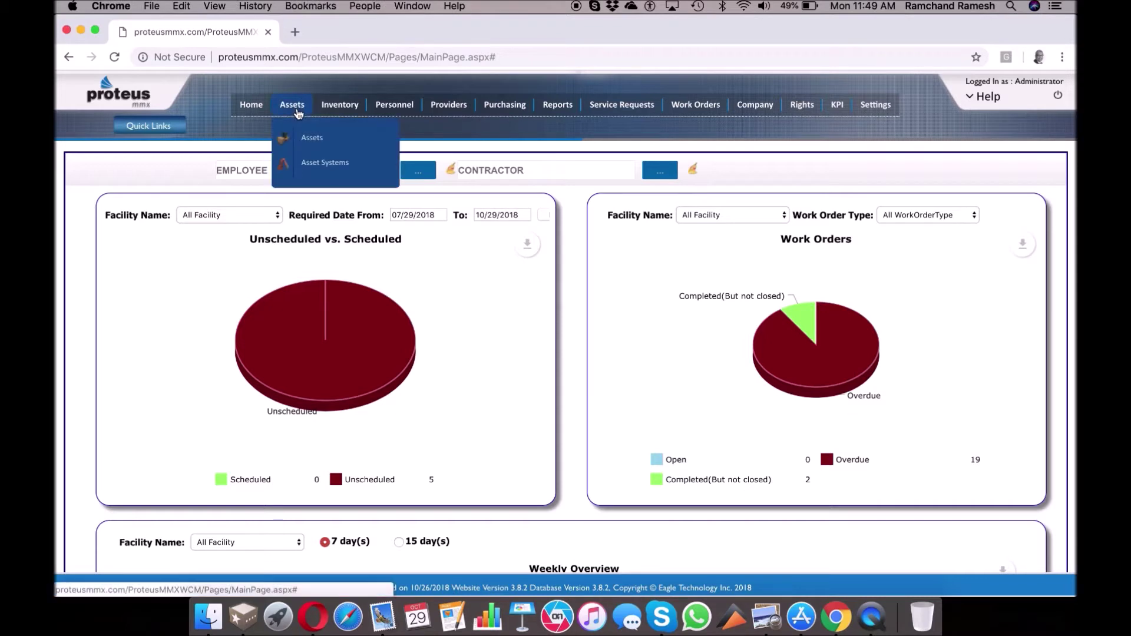
{"action": "left_click", "coordinate": [309, 141]}
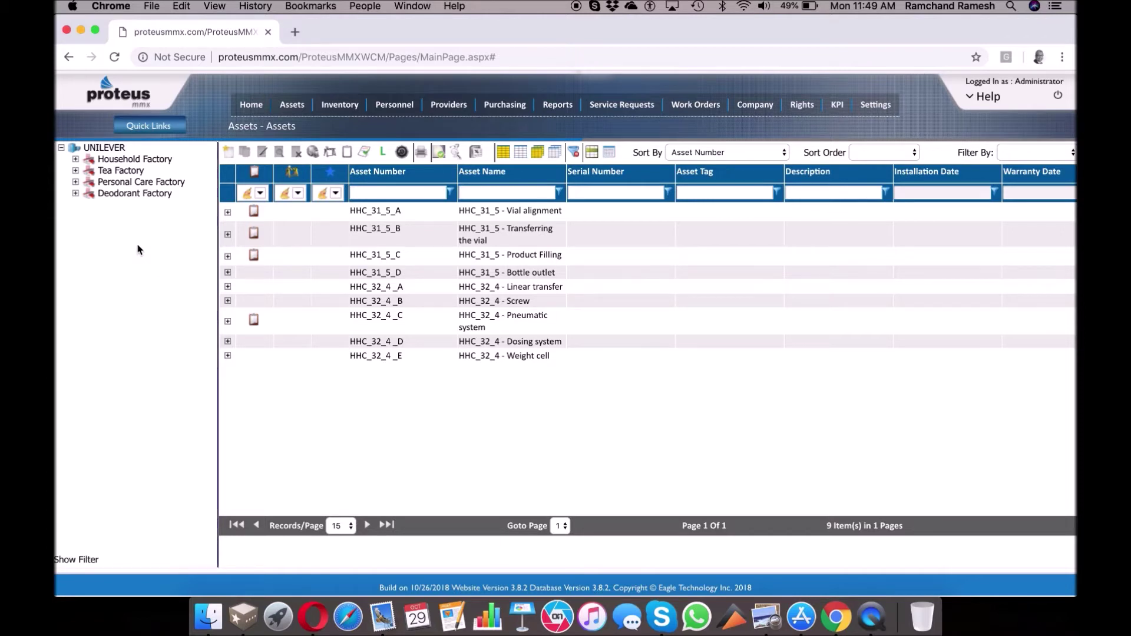
{"action": "left_click", "coordinate": [75, 160]}
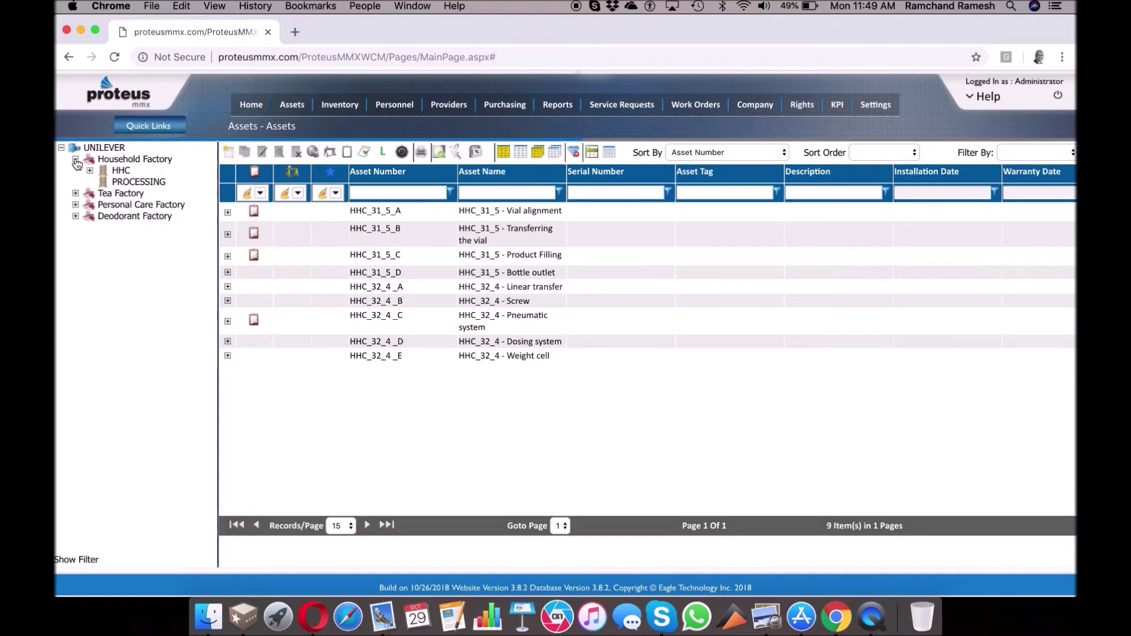
{"action": "left_click", "coordinate": [121, 172]}
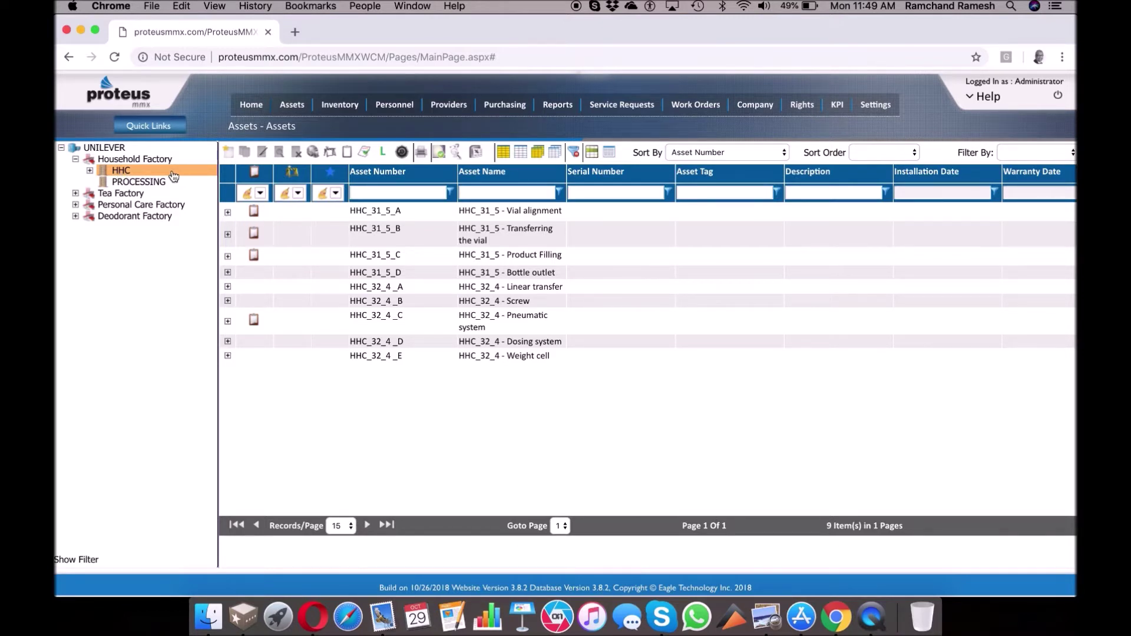
Step: Open the HHC_31_5 - Product Filling asset record, review its details, tools and attachments, and close it
{"action": "left_click", "coordinate": [506, 257]}
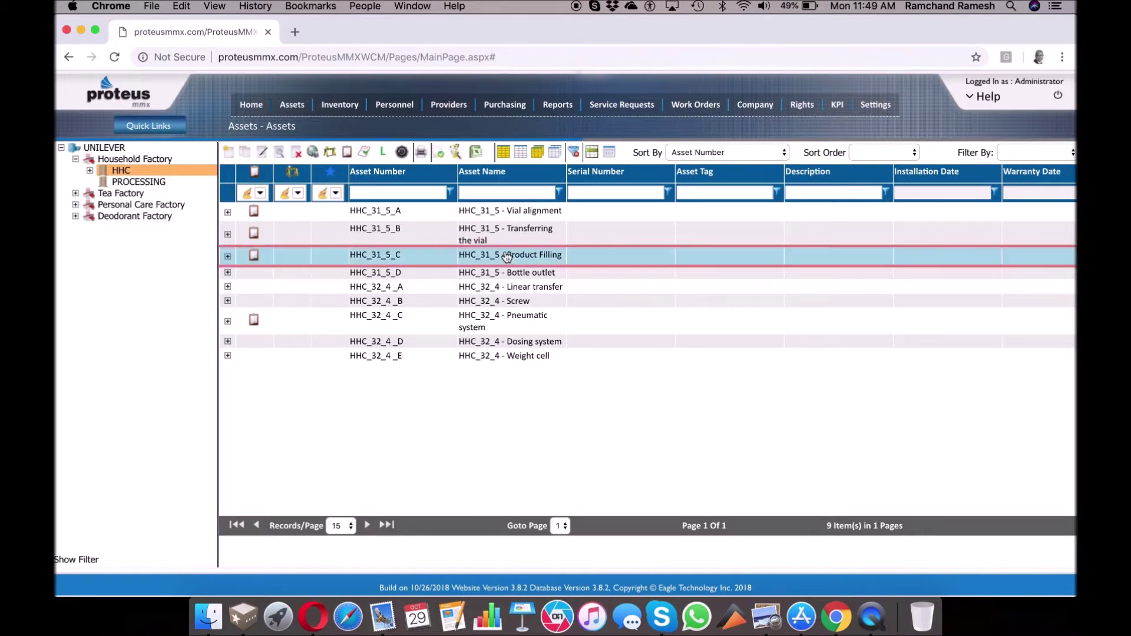
{"action": "left_click", "coordinate": [263, 153]}
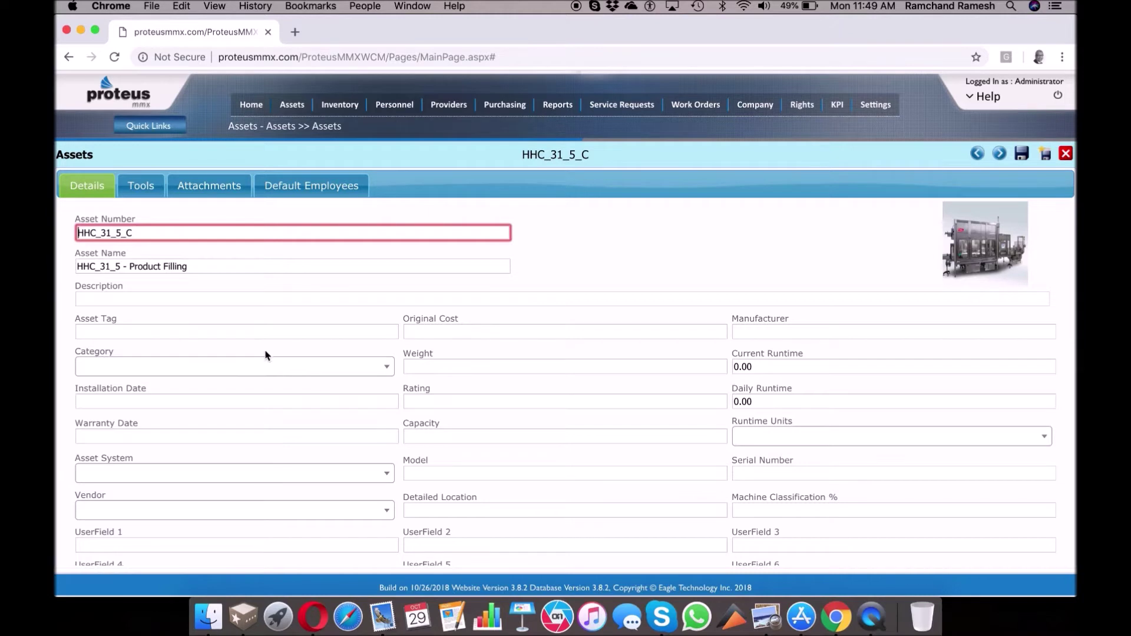
{"action": "left_click", "coordinate": [140, 186]}
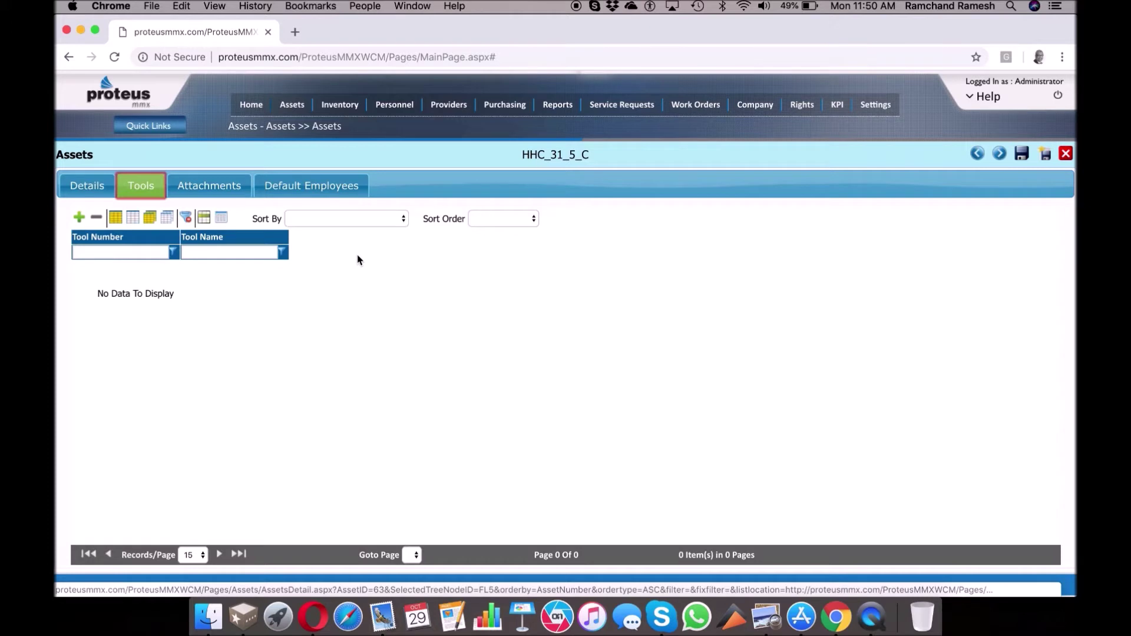
{"action": "left_click", "coordinate": [211, 188]}
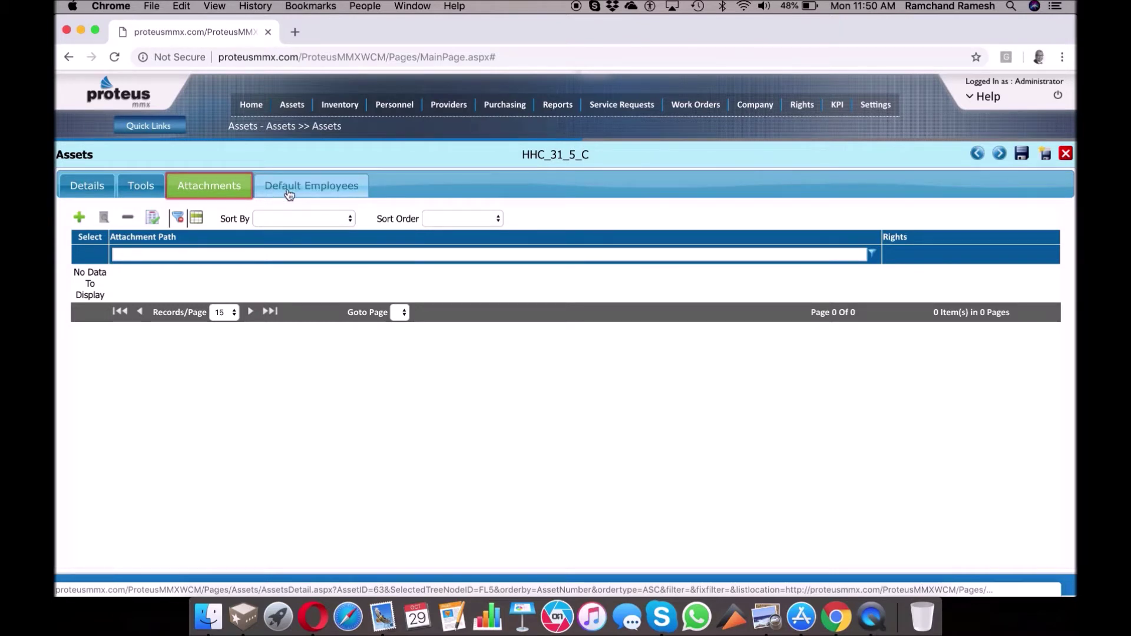
{"action": "left_click", "coordinate": [1066, 155]}
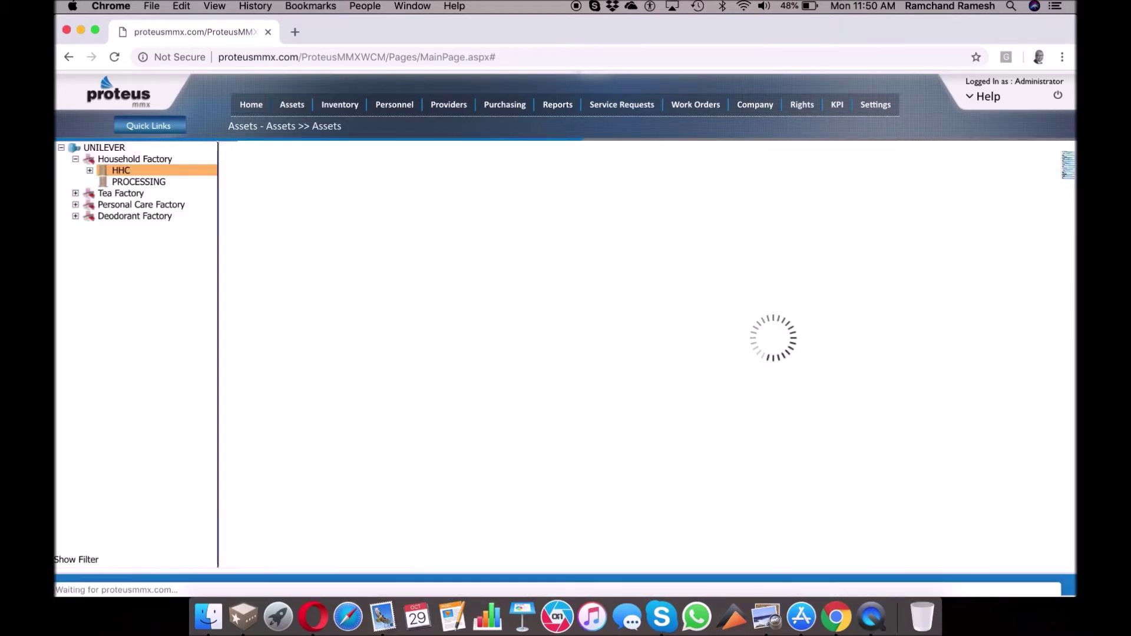
Step: Review the parts in the bill of materials of the HHC_31_5 - Product Filling asset
{"action": "left_click", "coordinate": [307, 259]}
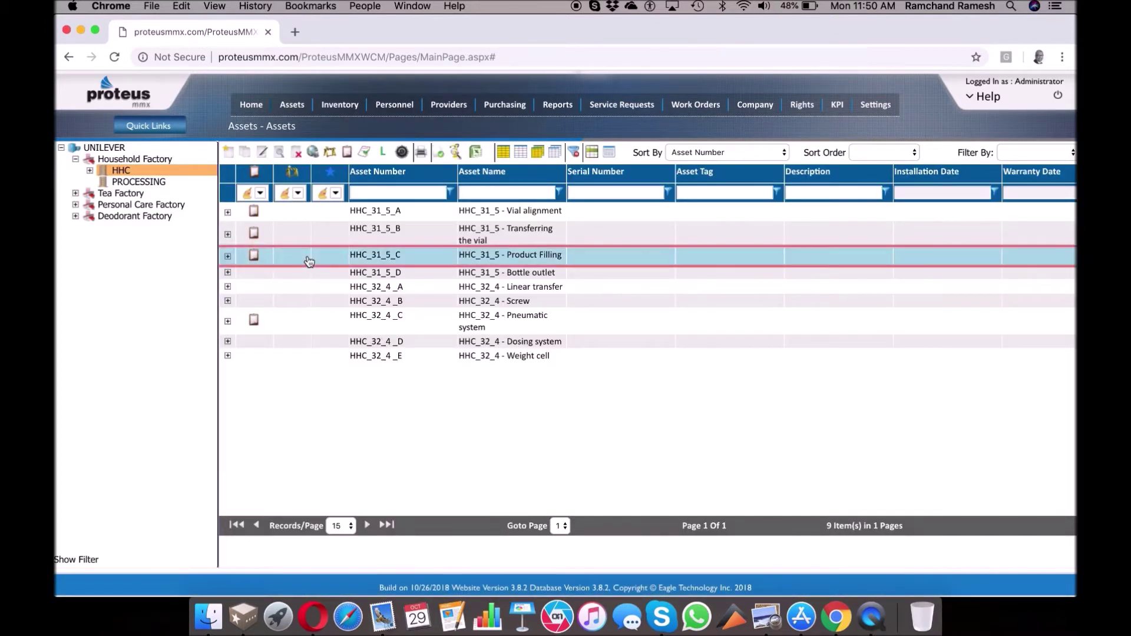
{"action": "left_click", "coordinate": [365, 154]}
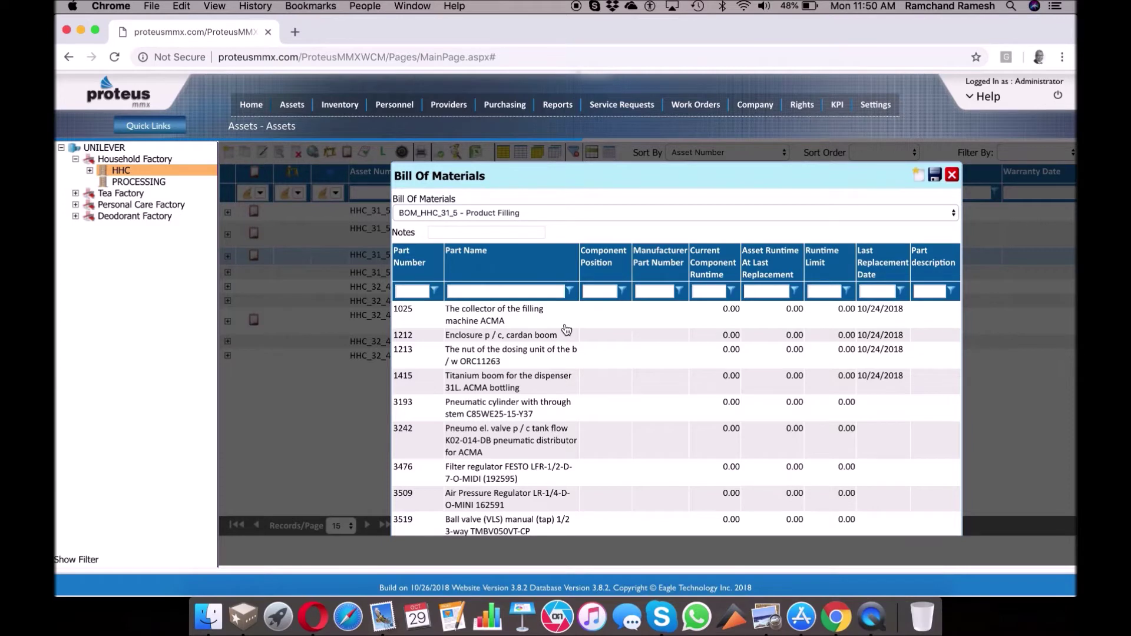
{"action": "scroll", "coordinate": [565, 329], "scroll_direction": "down", "scroll_amount": 5}
{"action": "scroll", "coordinate": [567, 330], "scroll_direction": "up", "scroll_amount": 5}
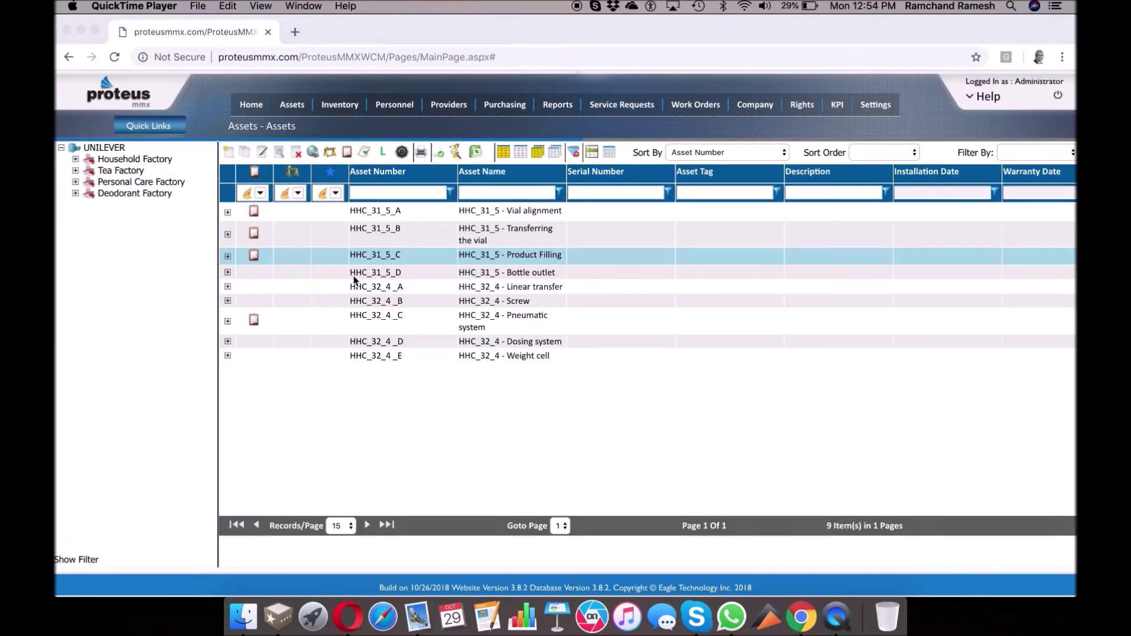
Step: Open the Product Filling asset's Machine Ledger and examine its part pictures, storeroom locations and inventory classifications
{"action": "left_click", "coordinate": [382, 157]}
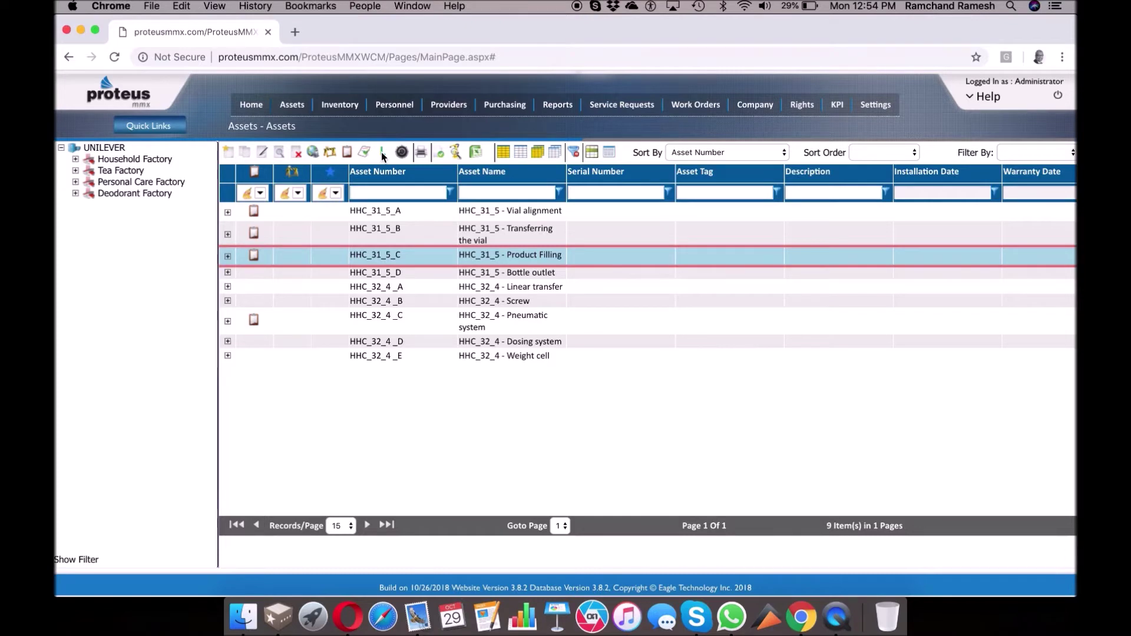
{"action": "left_click", "coordinate": [382, 155]}
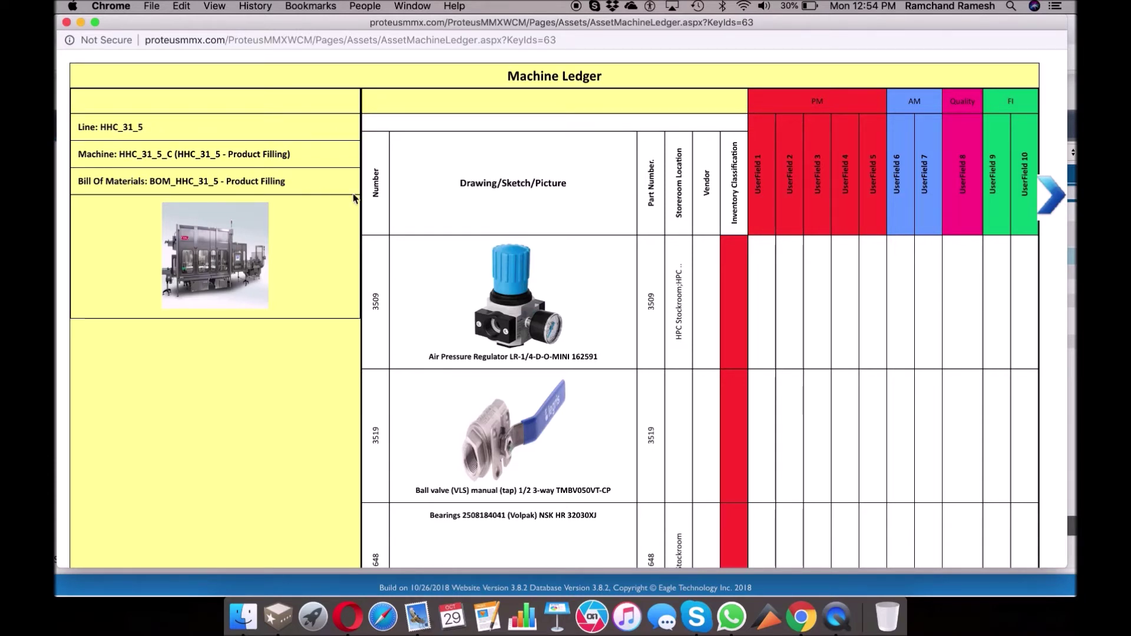
{"action": "scroll", "coordinate": [465, 206], "scroll_direction": "down", "scroll_amount": 3}
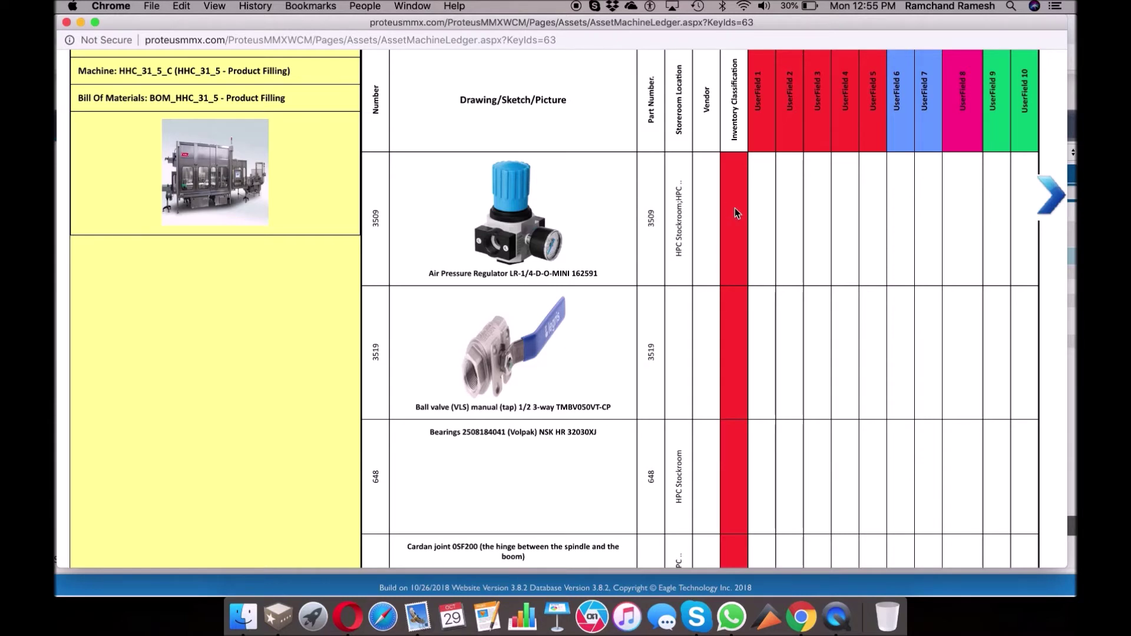
{"action": "scroll", "coordinate": [735, 209], "scroll_direction": "up", "scroll_amount": 3}
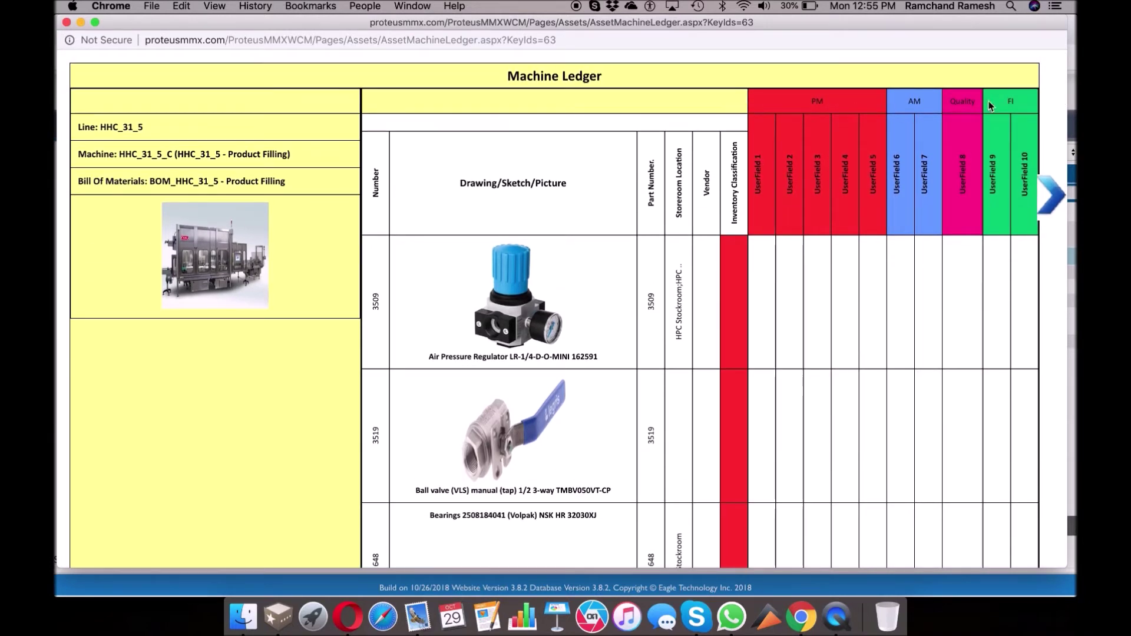
Step: Show the ledger's weekly maintenance and breakdown section and examine its legend, root causes and weeks through 52
{"action": "left_click", "coordinate": [1054, 195]}
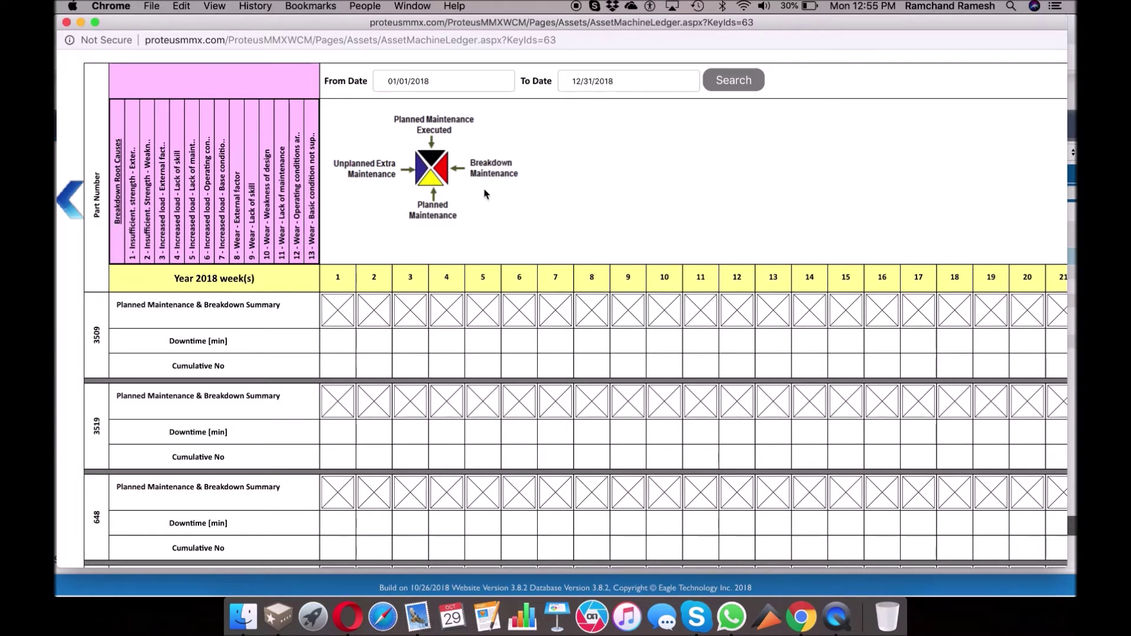
{"action": "scroll", "coordinate": [474, 223], "scroll_direction": "down", "scroll_amount": 2}
{"action": "scroll", "coordinate": [474, 226], "scroll_direction": "up", "scroll_amount": 2}
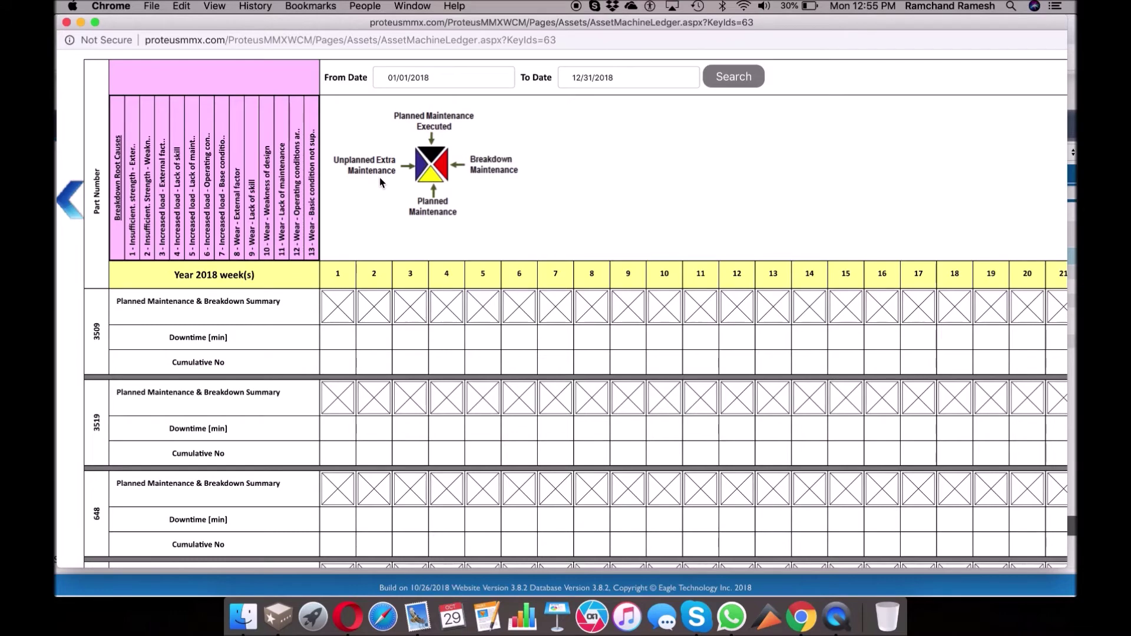
{"action": "scroll", "coordinate": [388, 316], "scroll_direction": "right", "scroll_amount": 5}
{"action": "scroll", "coordinate": [388, 316], "scroll_direction": "right", "scroll_amount": 15}
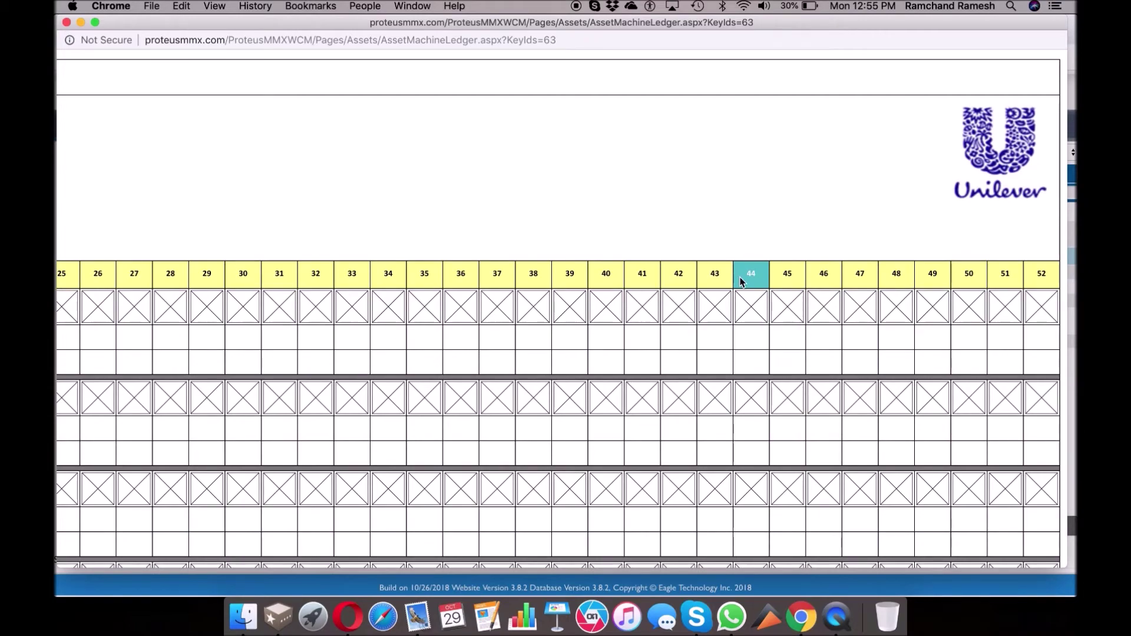
Step: Find part 1212's breakdown maintenance entry in week 43 and open the details of its work order
{"action": "scroll", "coordinate": [740, 282], "scroll_direction": "down", "scroll_amount": 10}
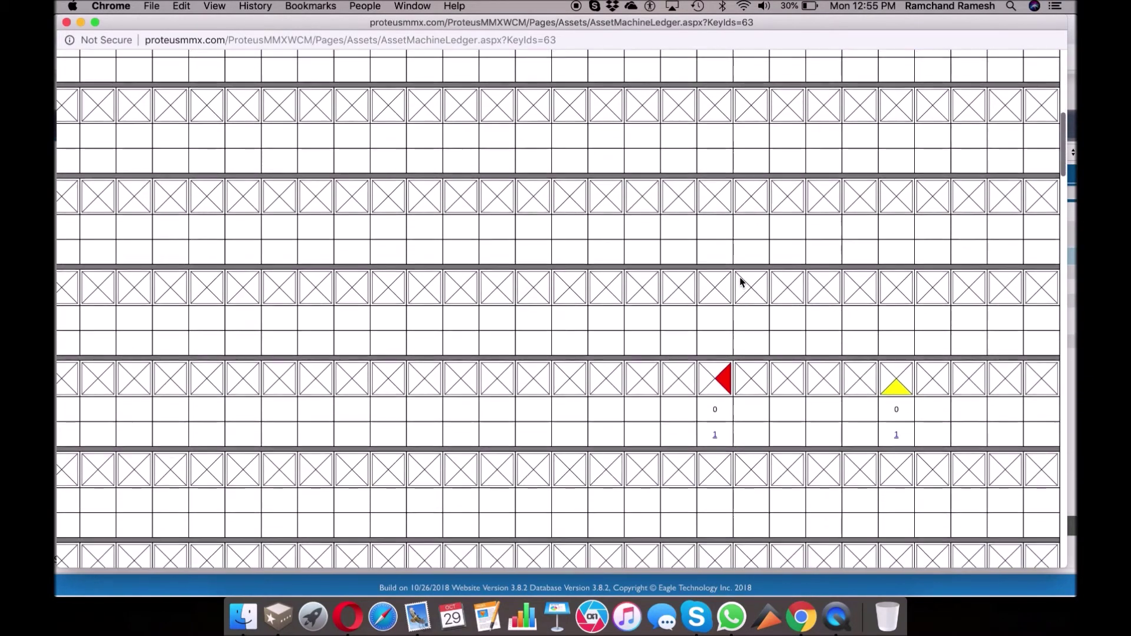
{"action": "scroll", "coordinate": [740, 282], "scroll_direction": "down", "scroll_amount": 2}
{"action": "scroll", "coordinate": [750, 328], "scroll_direction": "left", "scroll_amount": 15}
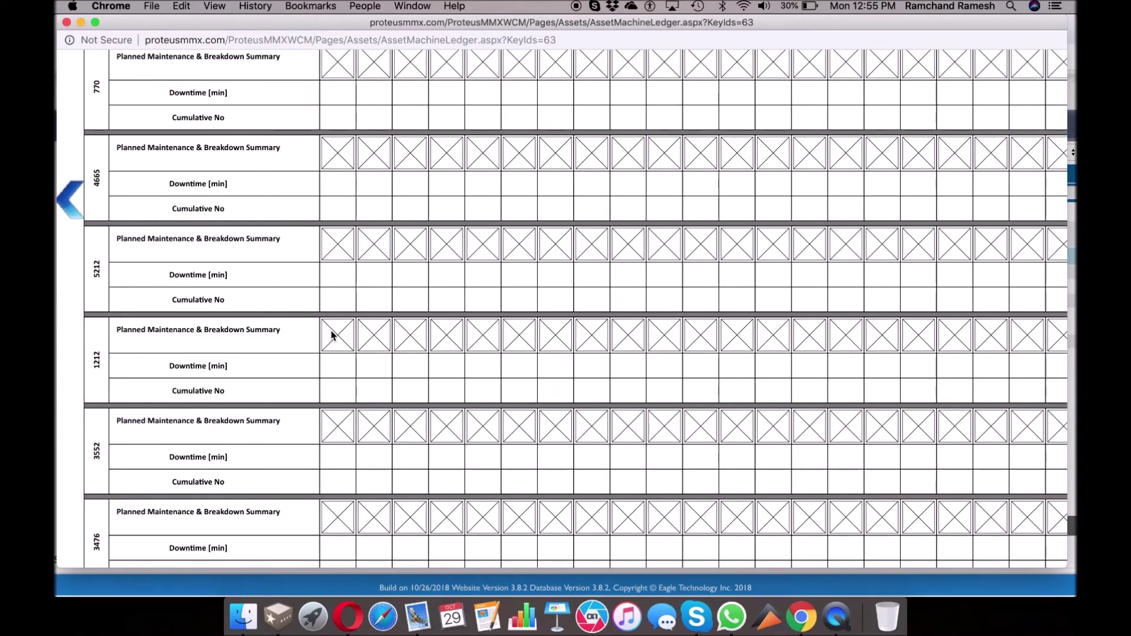
{"action": "scroll", "coordinate": [331, 334], "scroll_direction": "right", "scroll_amount": 15}
{"action": "scroll", "coordinate": [331, 331], "scroll_direction": "right", "scroll_amount": 2}
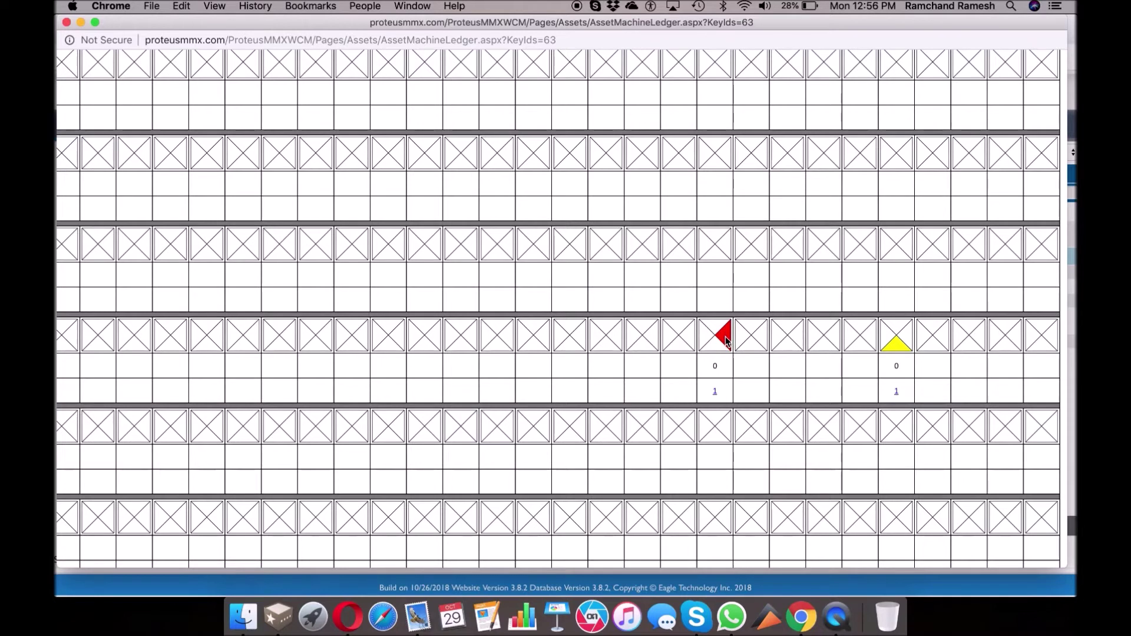
{"action": "left_click", "coordinate": [715, 393]}
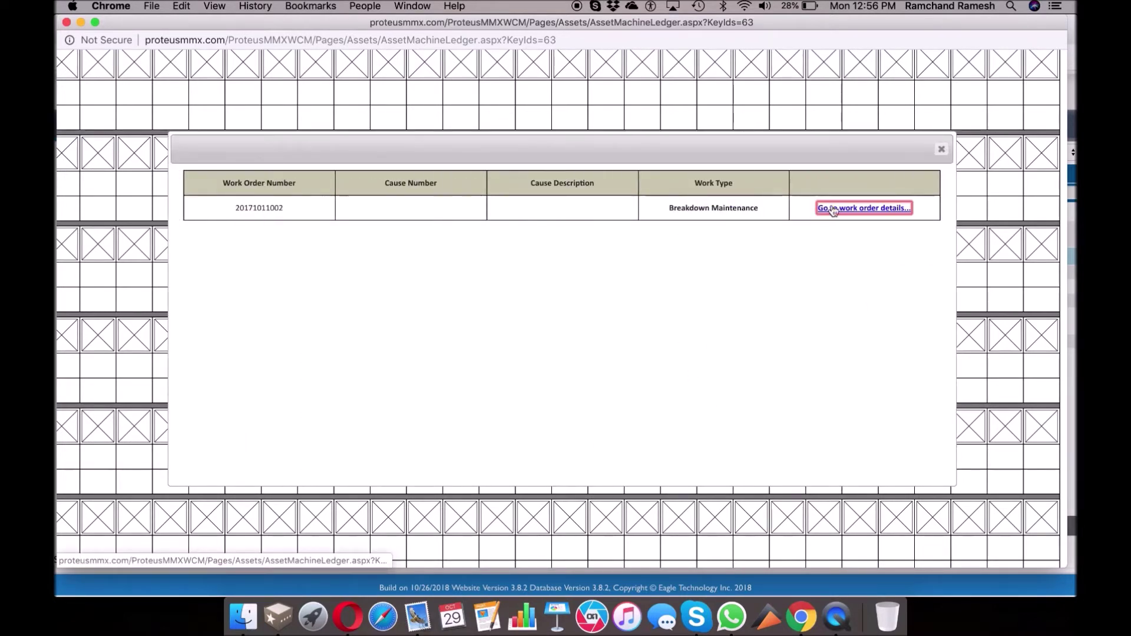
{"action": "left_click", "coordinate": [864, 208]}
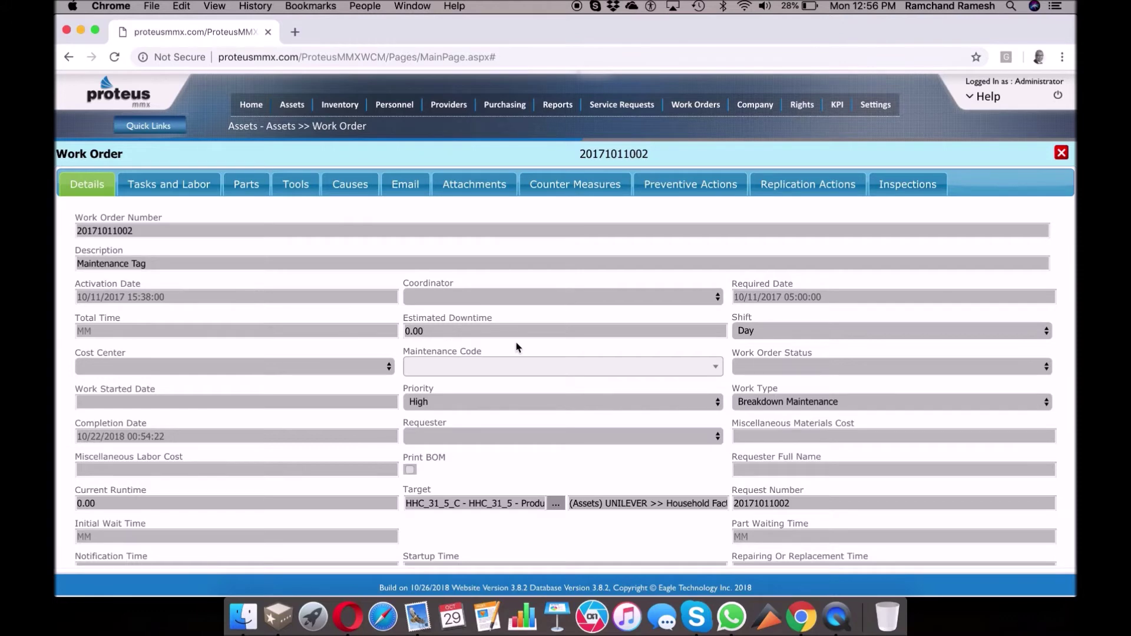
Step: Examine the Maintenance Tag work order's details, tasks and labor, parts, tools and causes
{"action": "scroll", "coordinate": [517, 348], "scroll_direction": "down", "scroll_amount": 5}
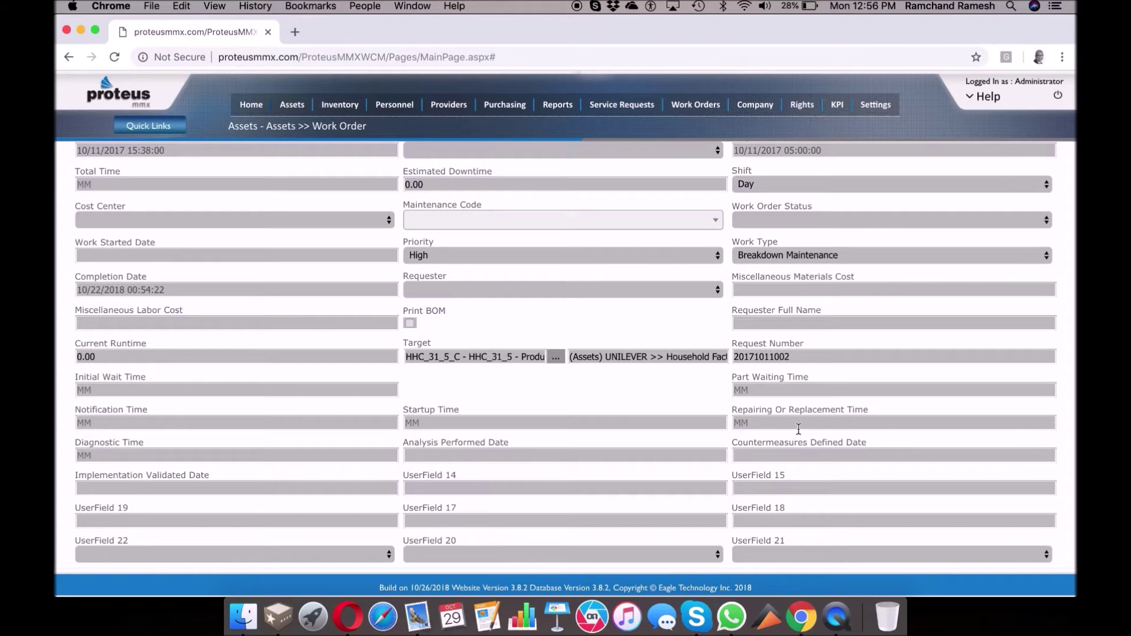
{"action": "scroll", "coordinate": [798, 424], "scroll_direction": "up", "scroll_amount": 5}
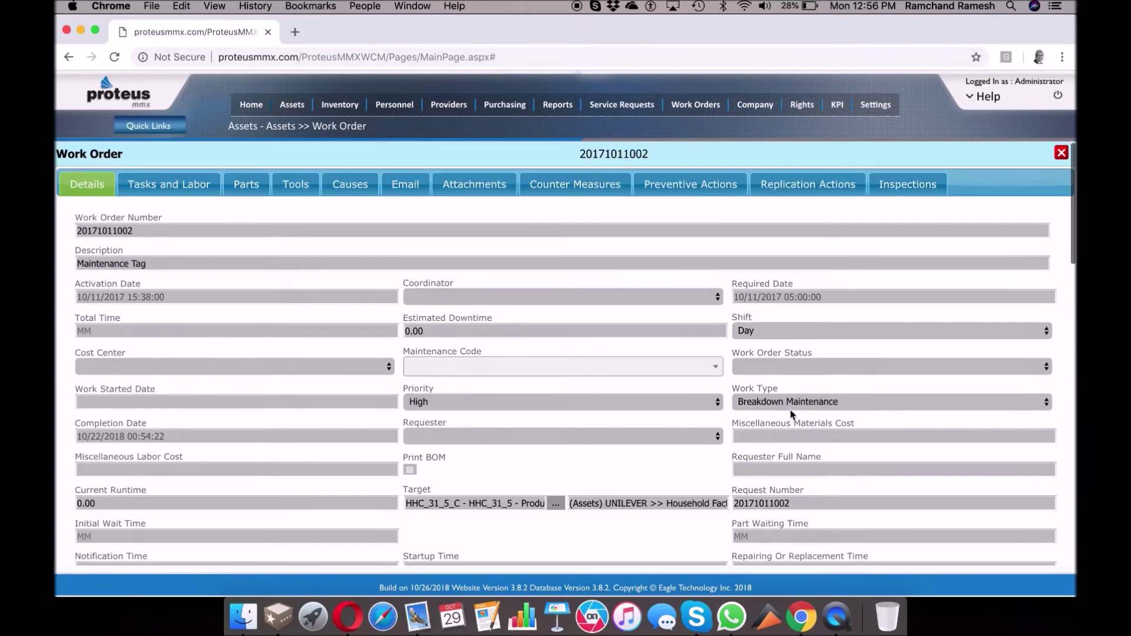
{"action": "left_click", "coordinate": [165, 187]}
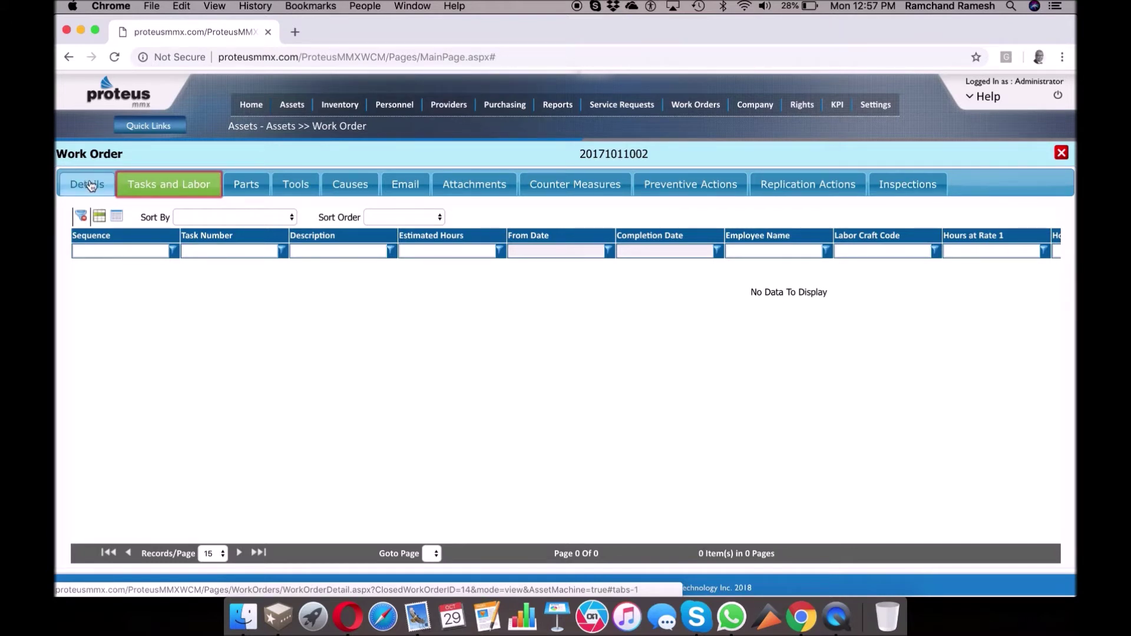
{"action": "left_click", "coordinate": [253, 189]}
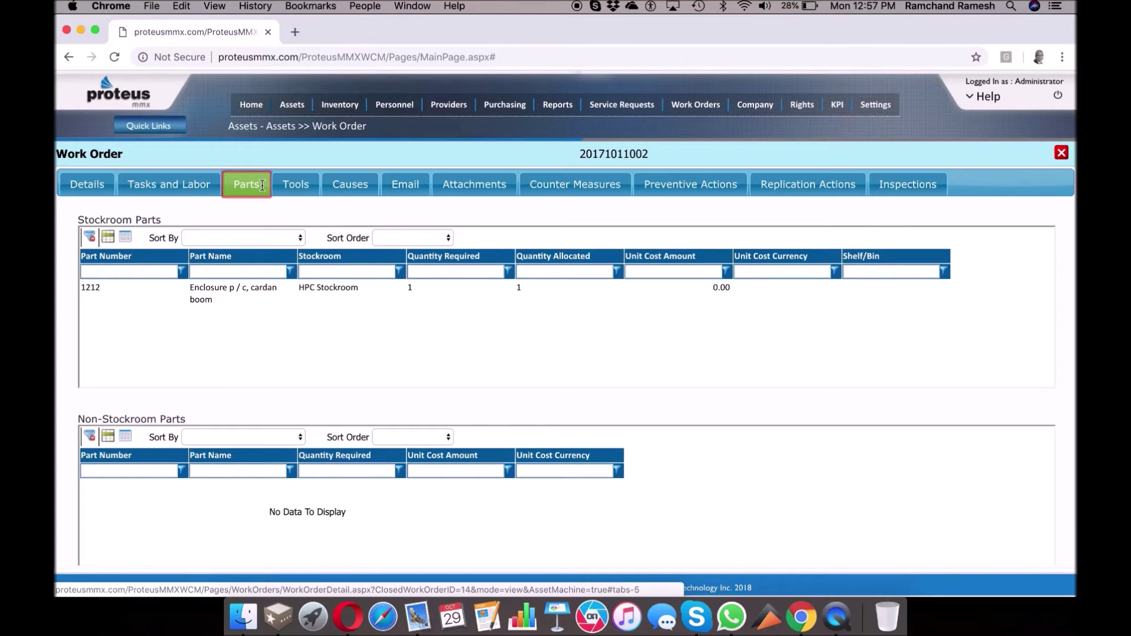
{"action": "left_click", "coordinate": [313, 184]}
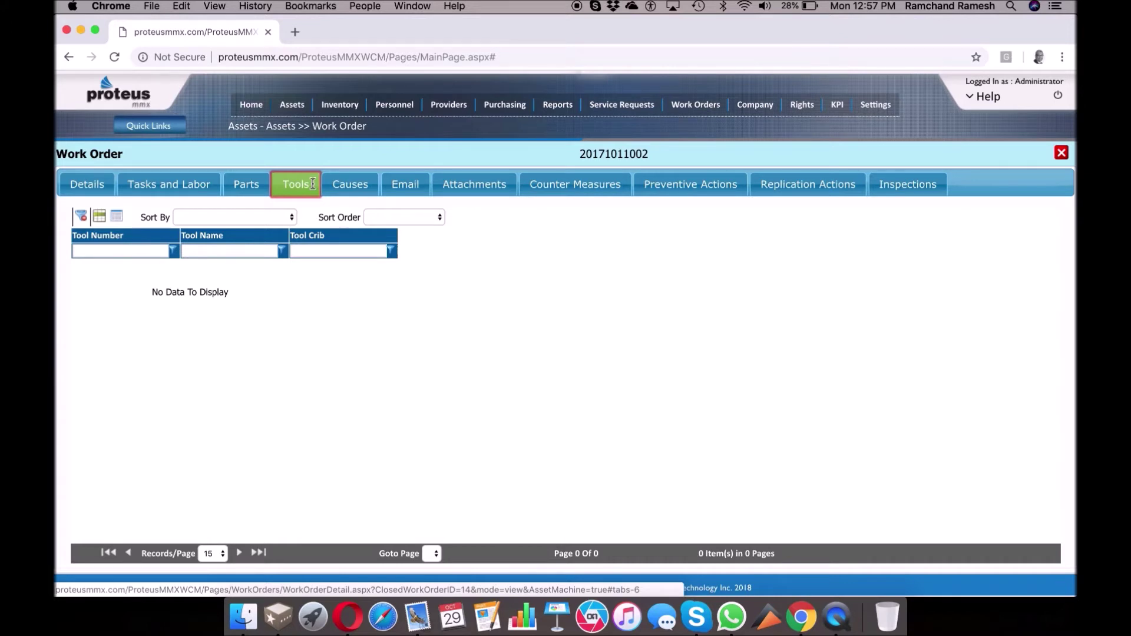
{"action": "left_click", "coordinate": [370, 192]}
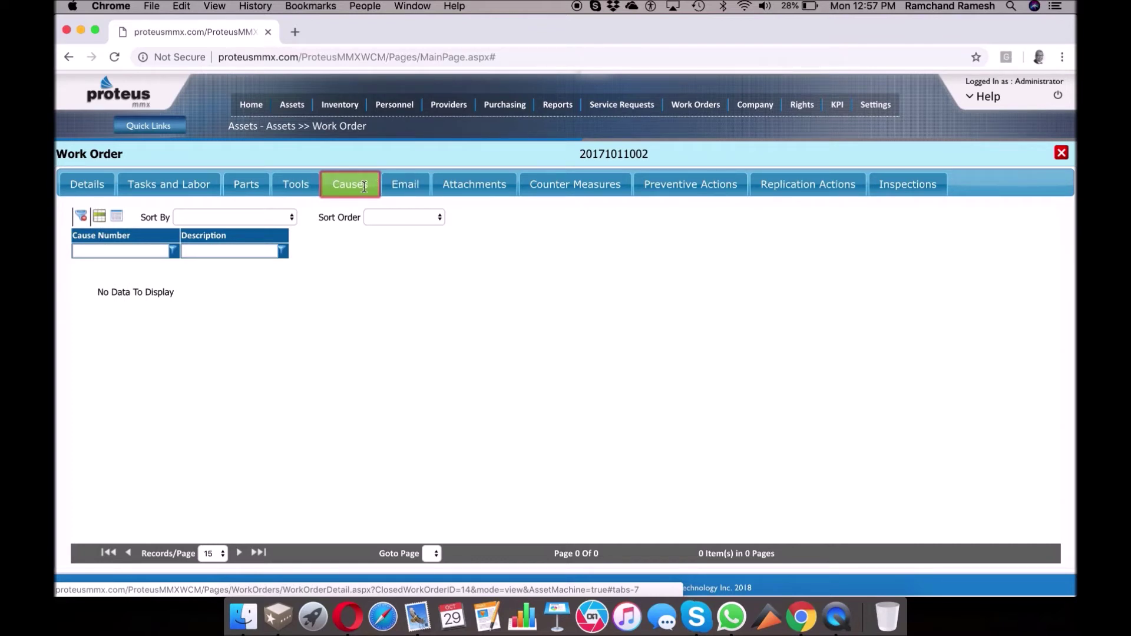
Step: Review the work order's email, attachments, counter measures, preventive actions and replication actions
{"action": "left_click", "coordinate": [401, 185]}
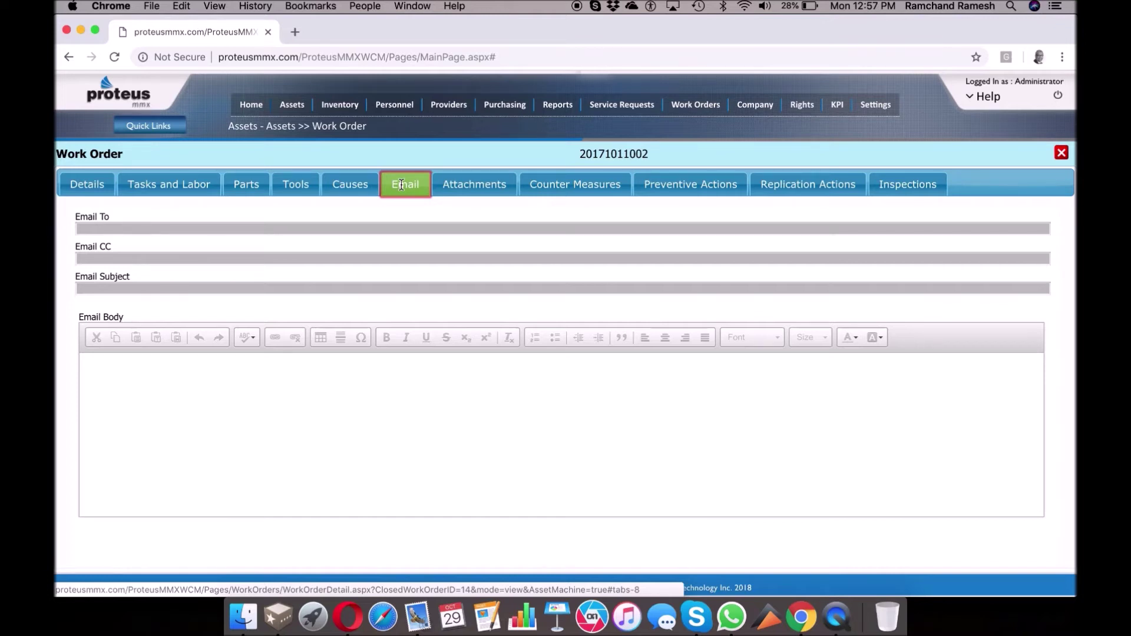
{"action": "left_click", "coordinate": [471, 192]}
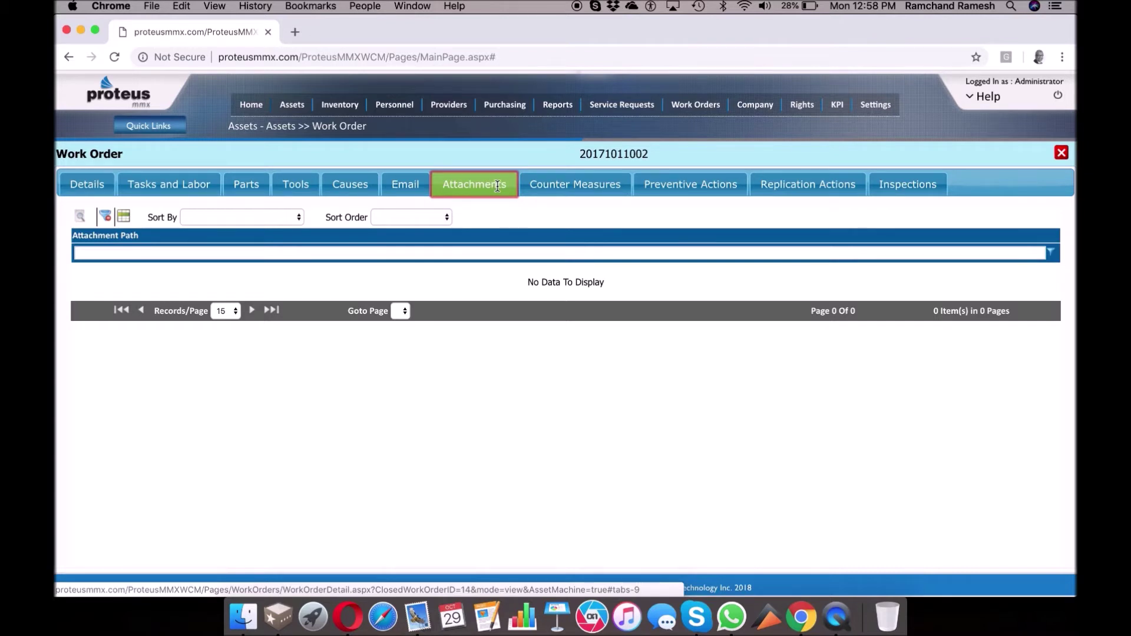
{"action": "left_click", "coordinate": [579, 190]}
{"action": "left_click", "coordinate": [671, 188]}
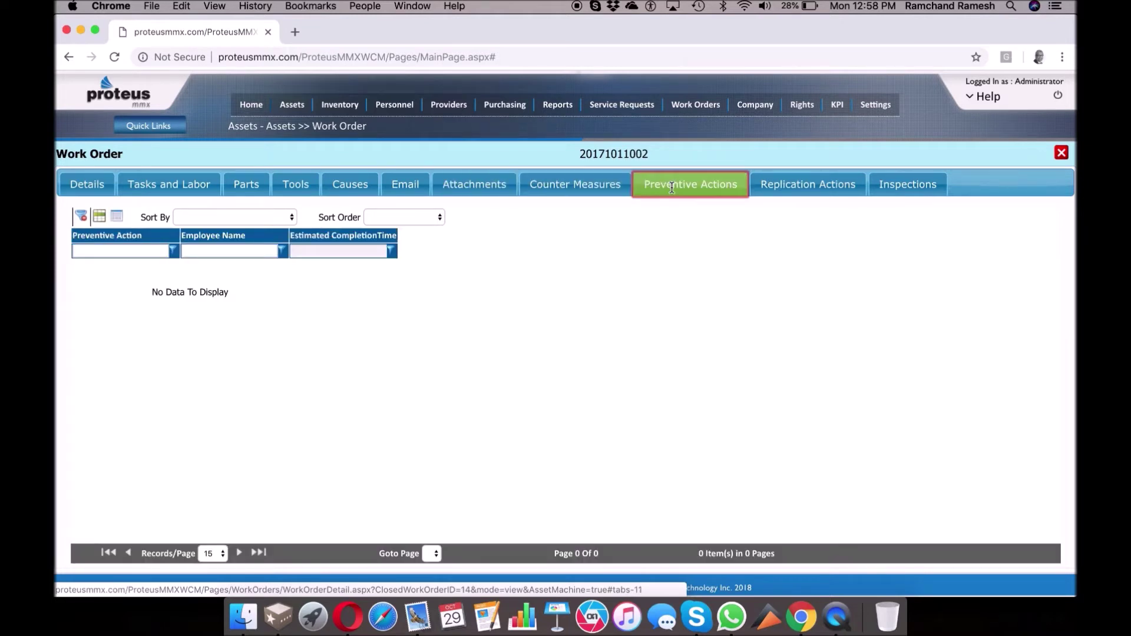
{"action": "left_click", "coordinate": [783, 190]}
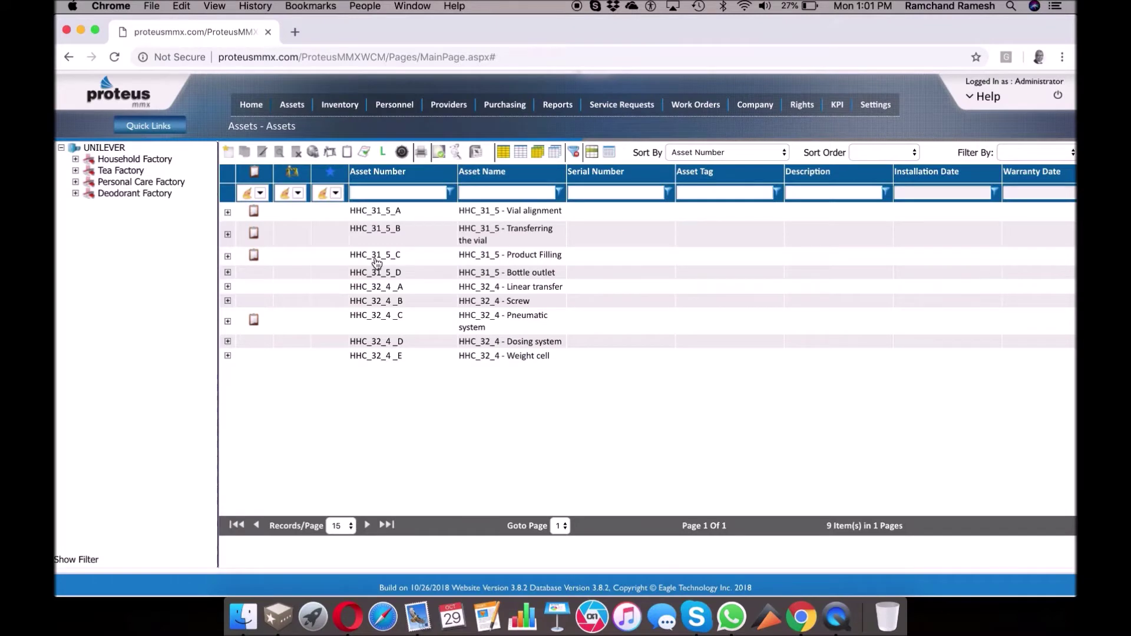
Step: Show the HHC_31_5 - Product Filling asset's 2018 machine history and open the Planned Maintenance work order from October week 4
{"action": "left_click", "coordinate": [376, 259]}
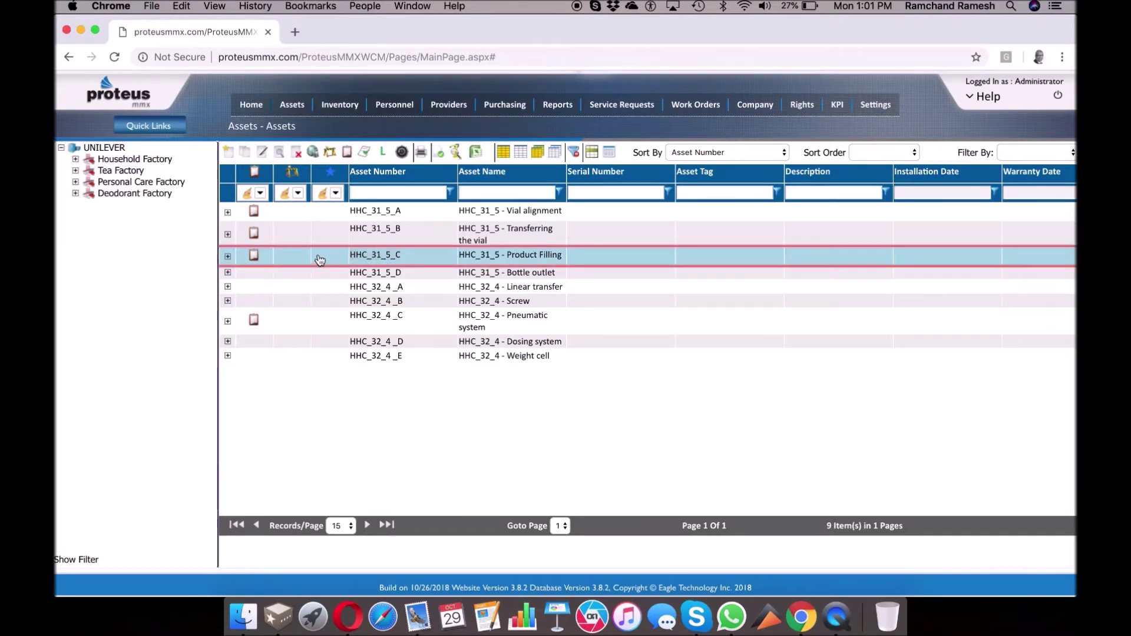
{"action": "left_click", "coordinate": [402, 153]}
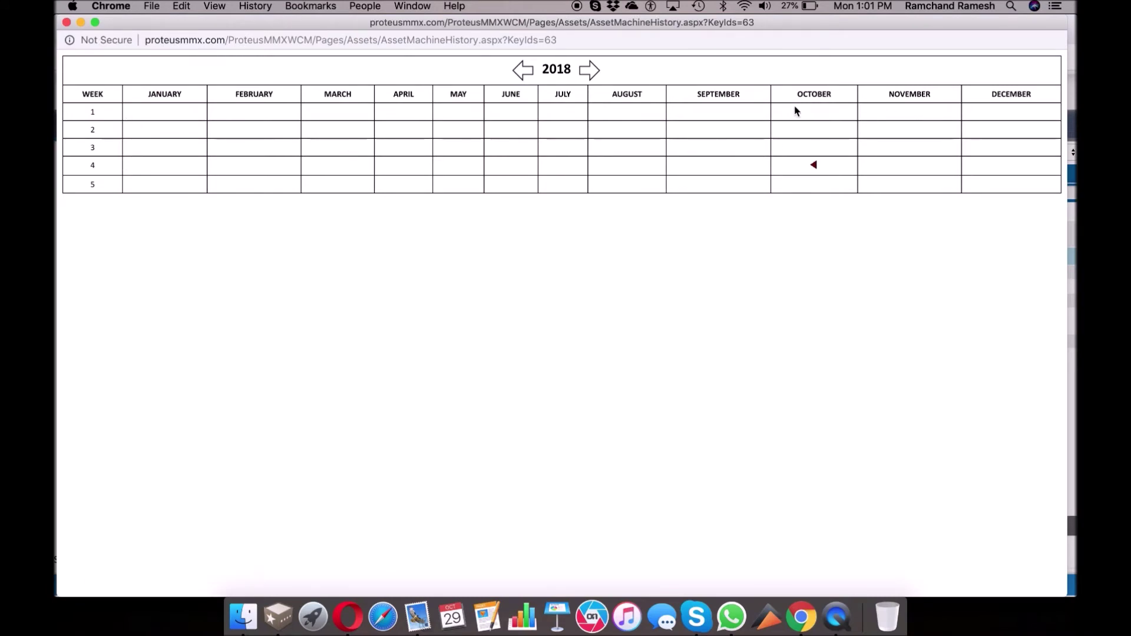
{"action": "left_click", "coordinate": [815, 168]}
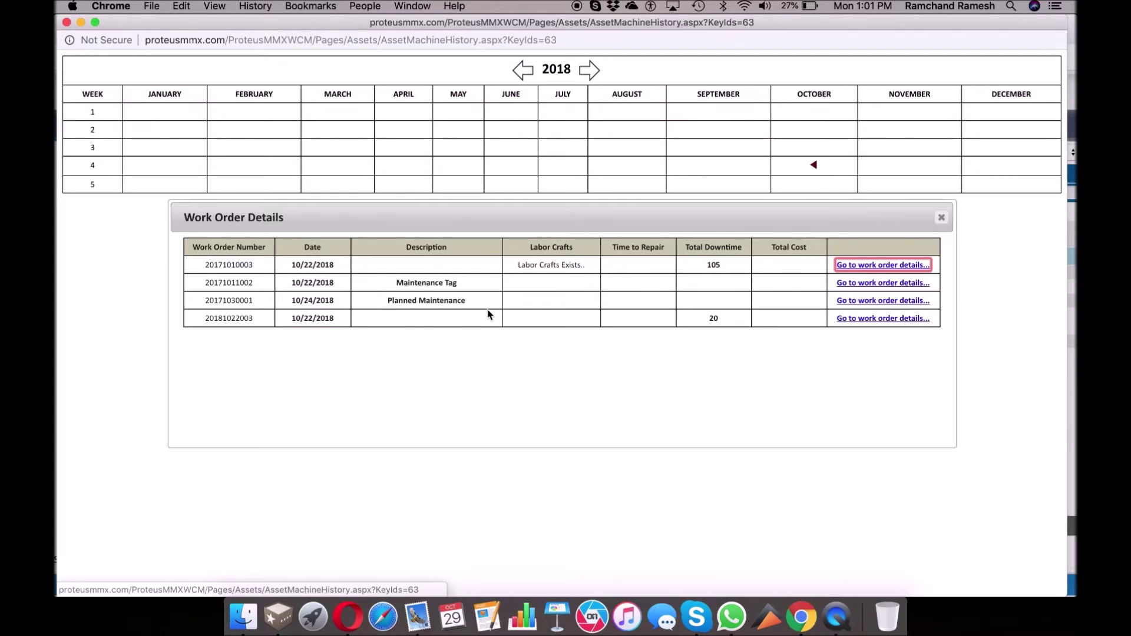
{"action": "left_click", "coordinate": [890, 301]}
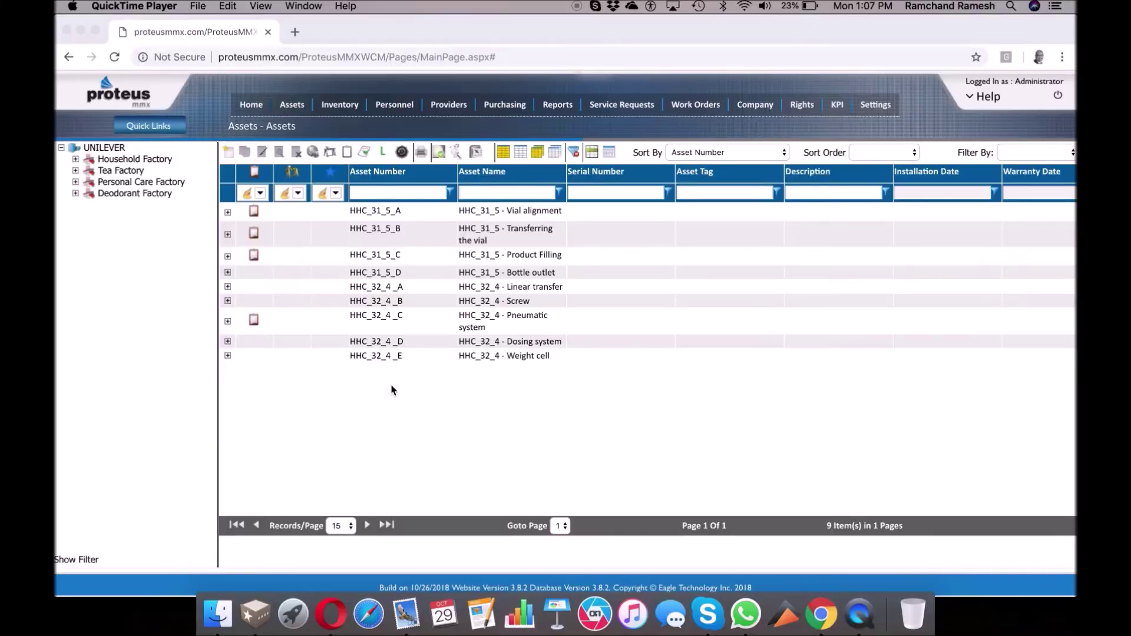
Step: Show the inventory parts list and open the record of part 1851
{"action": "left_click", "coordinate": [346, 105]}
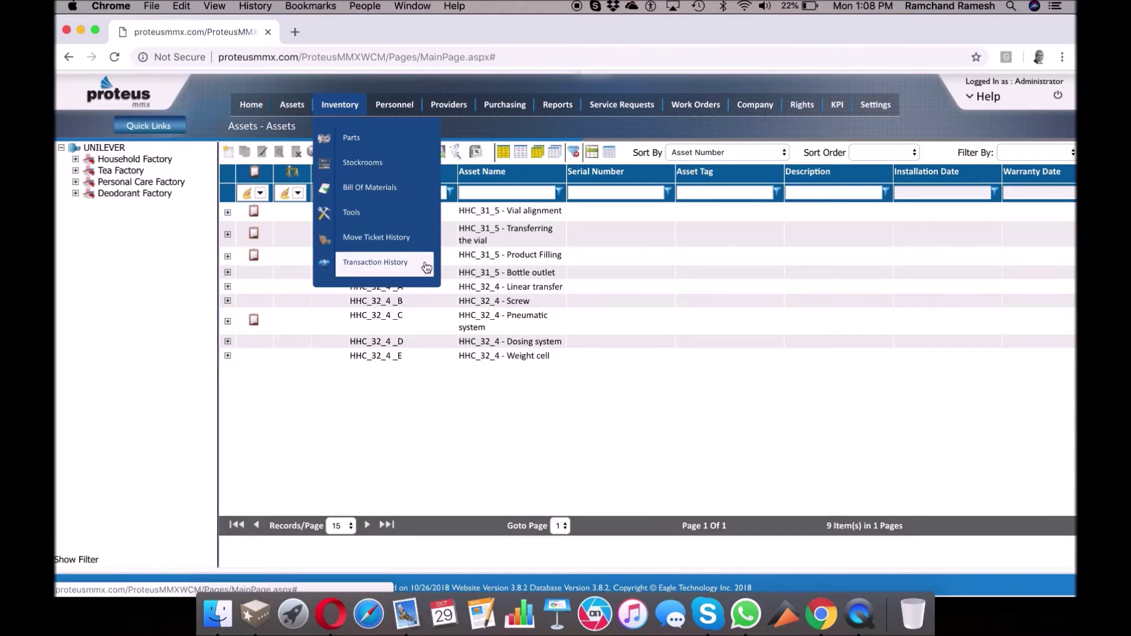
{"action": "left_click", "coordinate": [369, 139]}
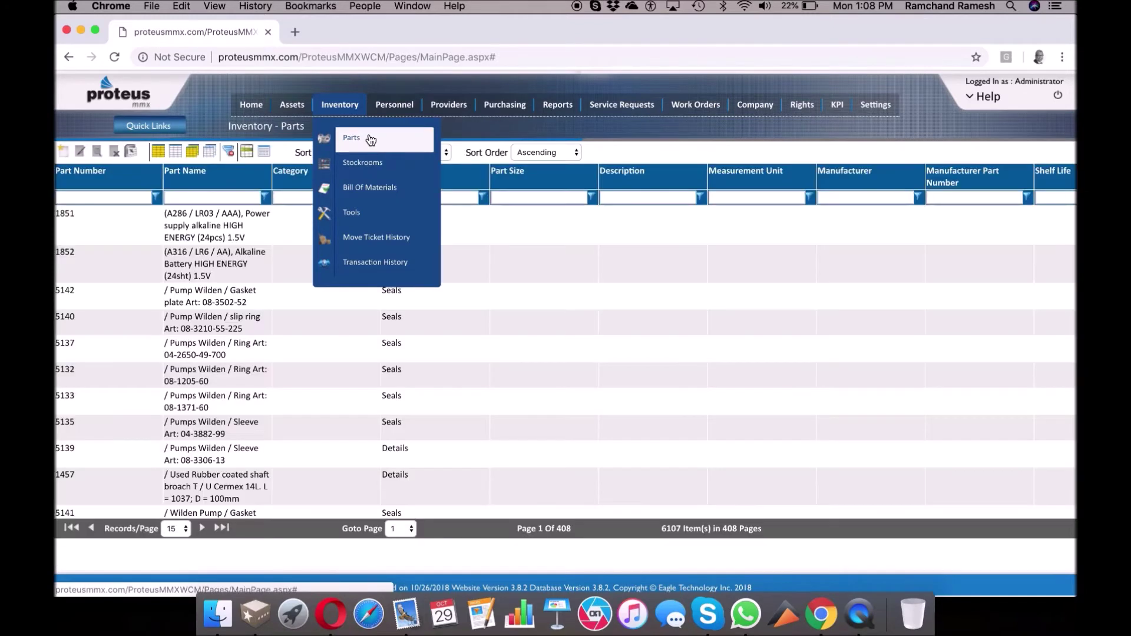
{"action": "scroll", "coordinate": [271, 282], "scroll_direction": "down", "scroll_amount": 1}
{"action": "scroll", "coordinate": [236, 255], "scroll_direction": "up", "scroll_amount": 1}
{"action": "left_click", "coordinate": [96, 229]}
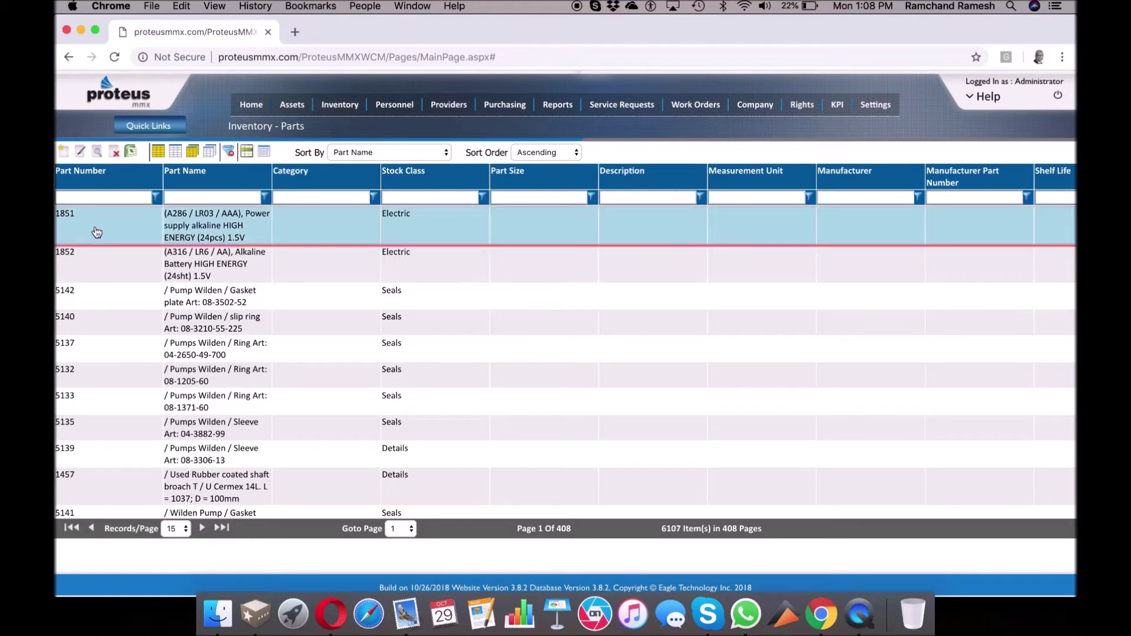
{"action": "left_click", "coordinate": [81, 154]}
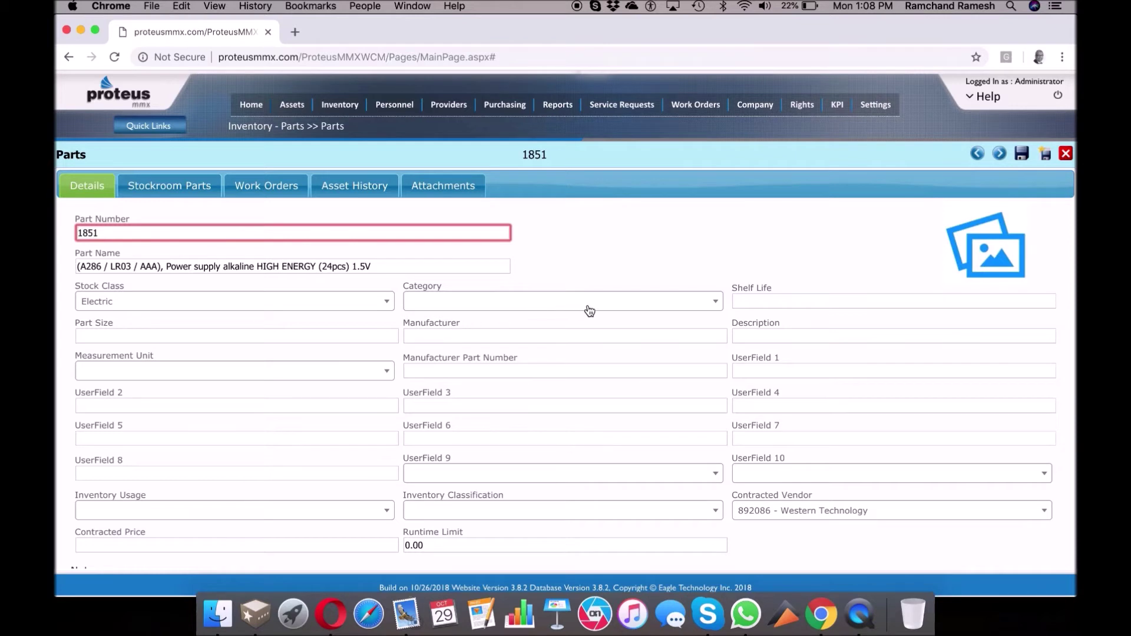
Step: Review part 1851's stockroom entries, work orders and asset history, then return to its stockroom entries
{"action": "left_click", "coordinate": [184, 187]}
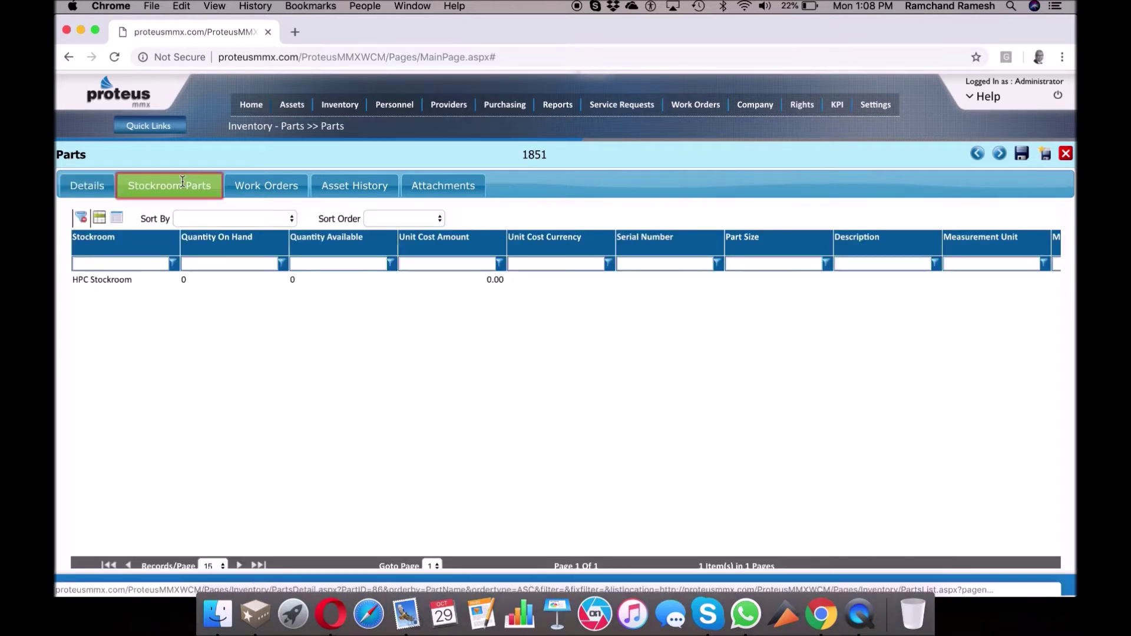
{"action": "left_click", "coordinate": [118, 282]}
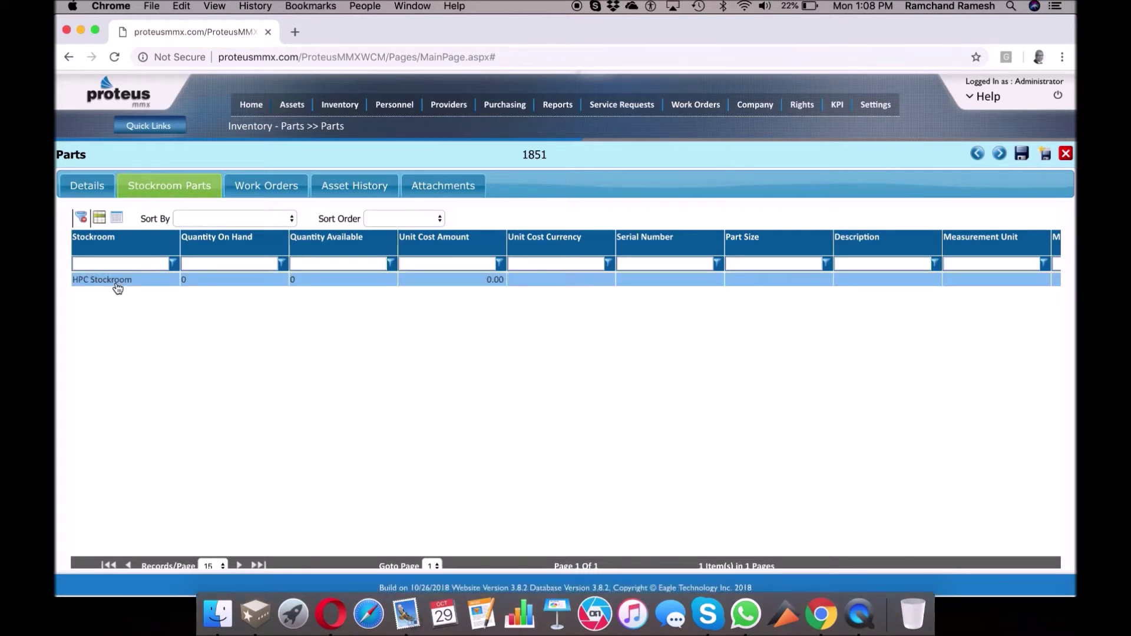
{"action": "left_click", "coordinate": [249, 193]}
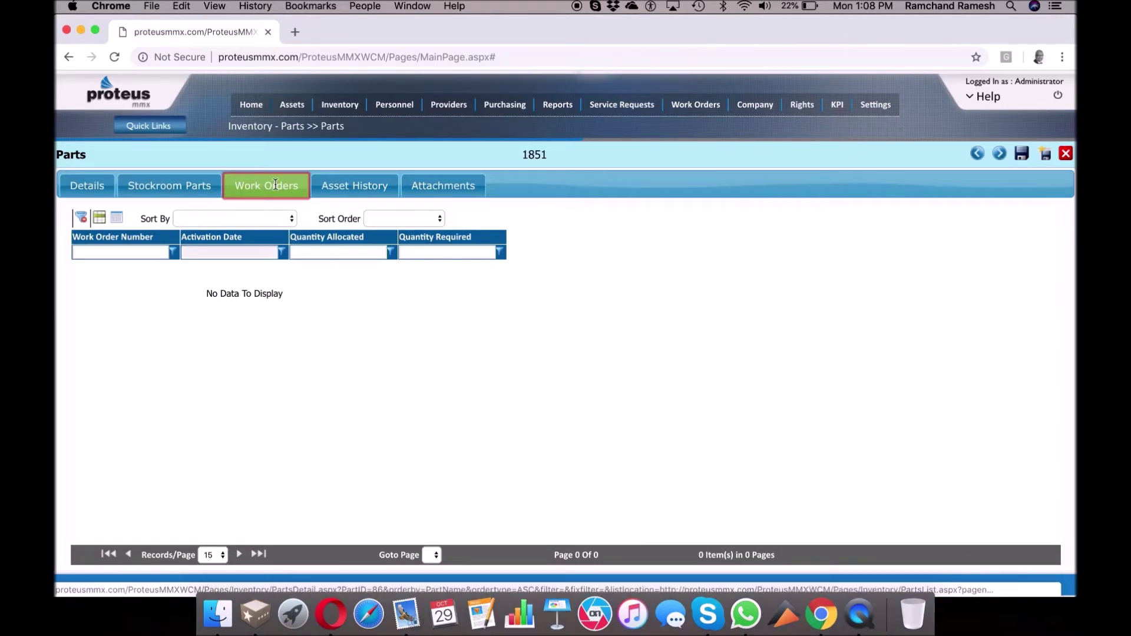
{"action": "left_click", "coordinate": [357, 192]}
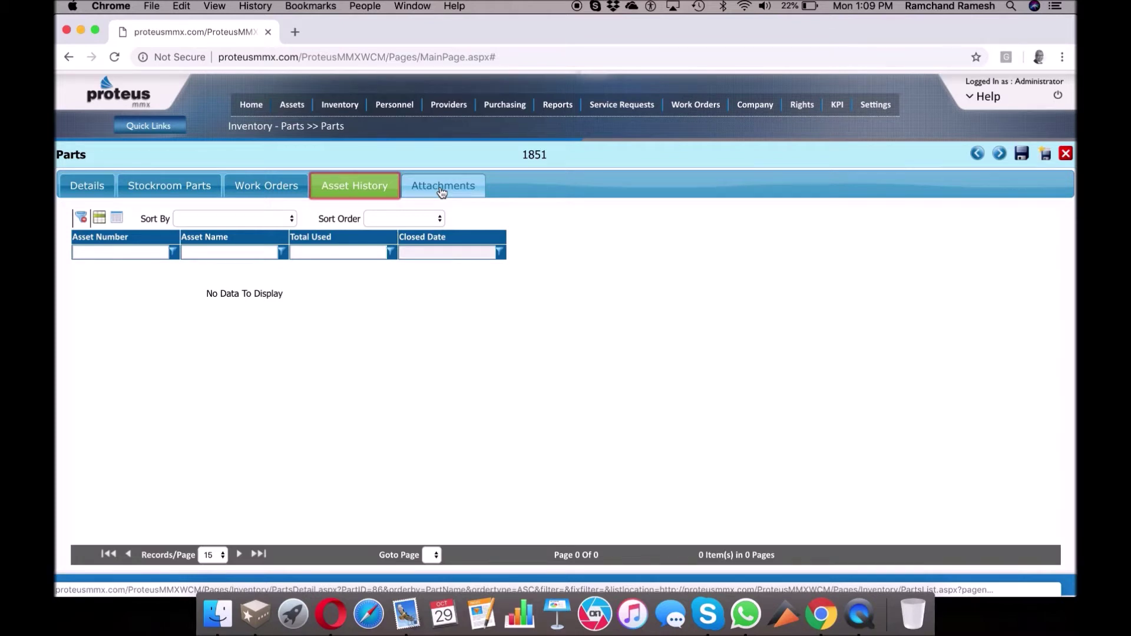
{"action": "left_click", "coordinate": [177, 186]}
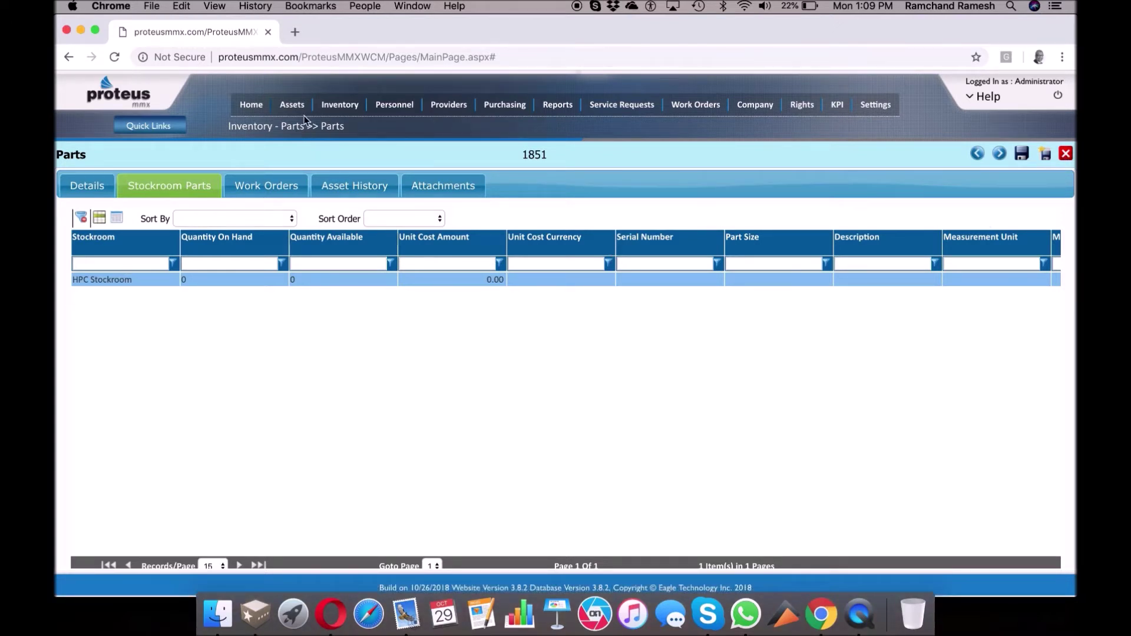
Step: Open HPC Stockroom from the inventory stockrooms and examine its location and the quantity and cost columns of its parts
{"action": "mouse_move", "coordinate": [330, 109]}
{"action": "left_click", "coordinate": [351, 164]}
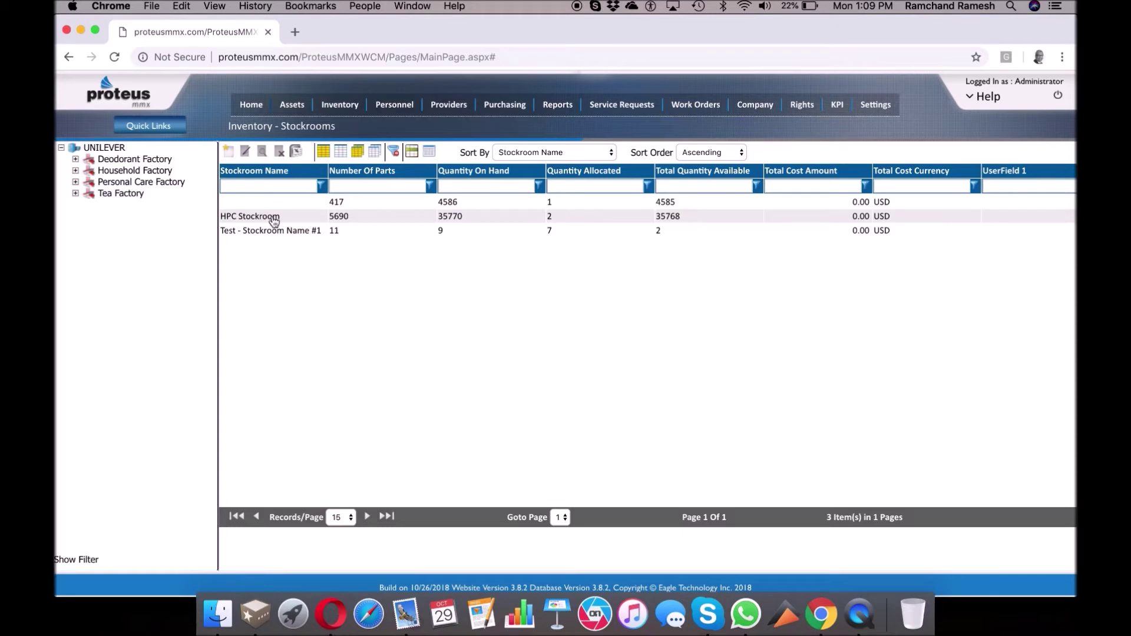
{"action": "double_click", "coordinate": [283, 218]}
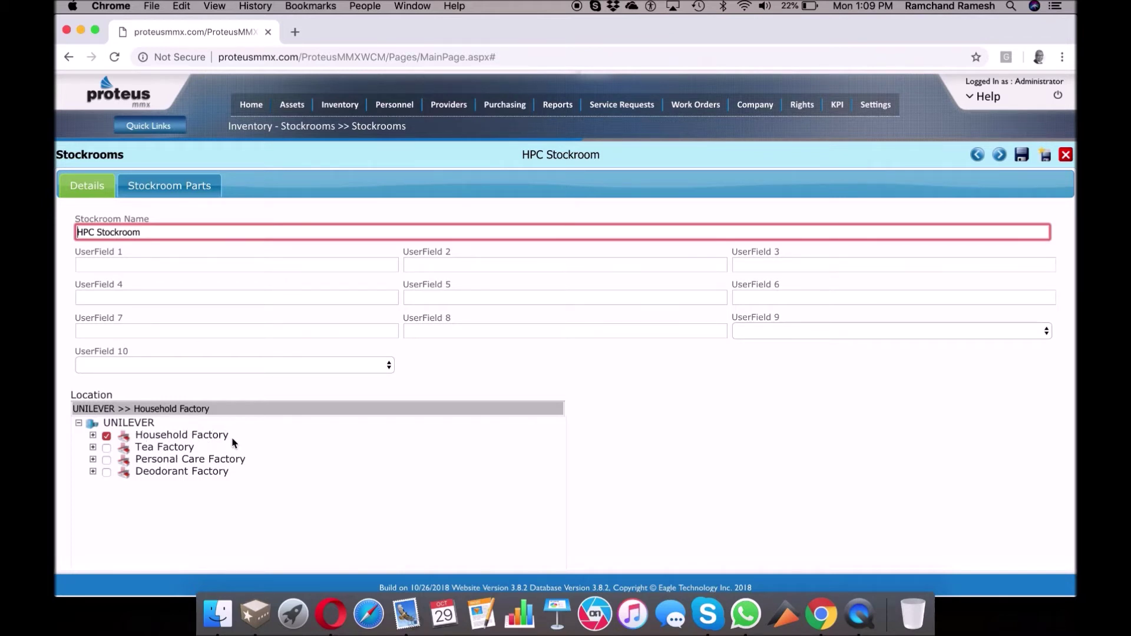
{"action": "left_click", "coordinate": [192, 188]}
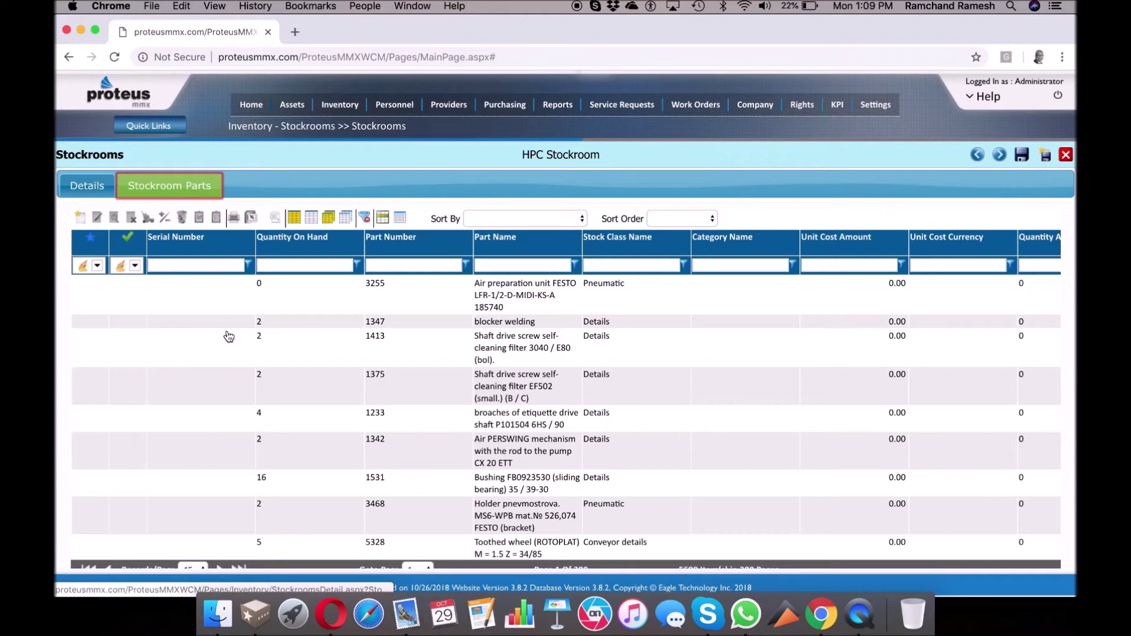
{"action": "scroll", "coordinate": [228, 337], "scroll_direction": "down", "scroll_amount": 4}
{"action": "scroll", "coordinate": [229, 337], "scroll_direction": "up", "scroll_amount": 3}
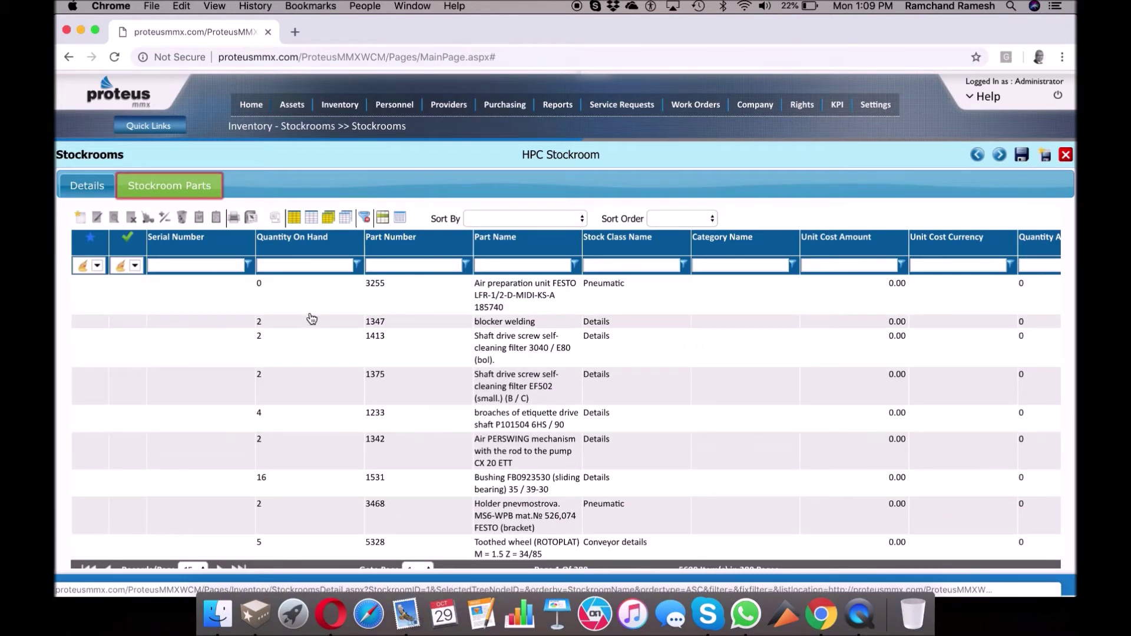
{"action": "scroll", "coordinate": [606, 387], "scroll_direction": "right", "scroll_amount": 2}
{"action": "scroll", "coordinate": [606, 387], "scroll_direction": "right", "scroll_amount": 10}
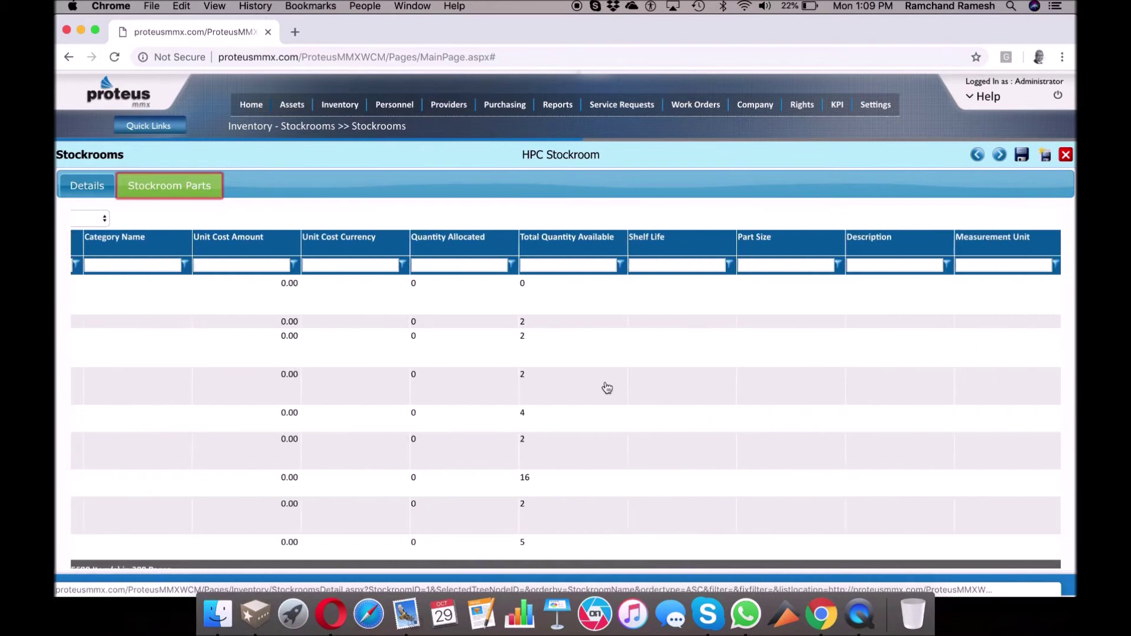
{"action": "scroll", "coordinate": [607, 388], "scroll_direction": "left", "scroll_amount": 12}
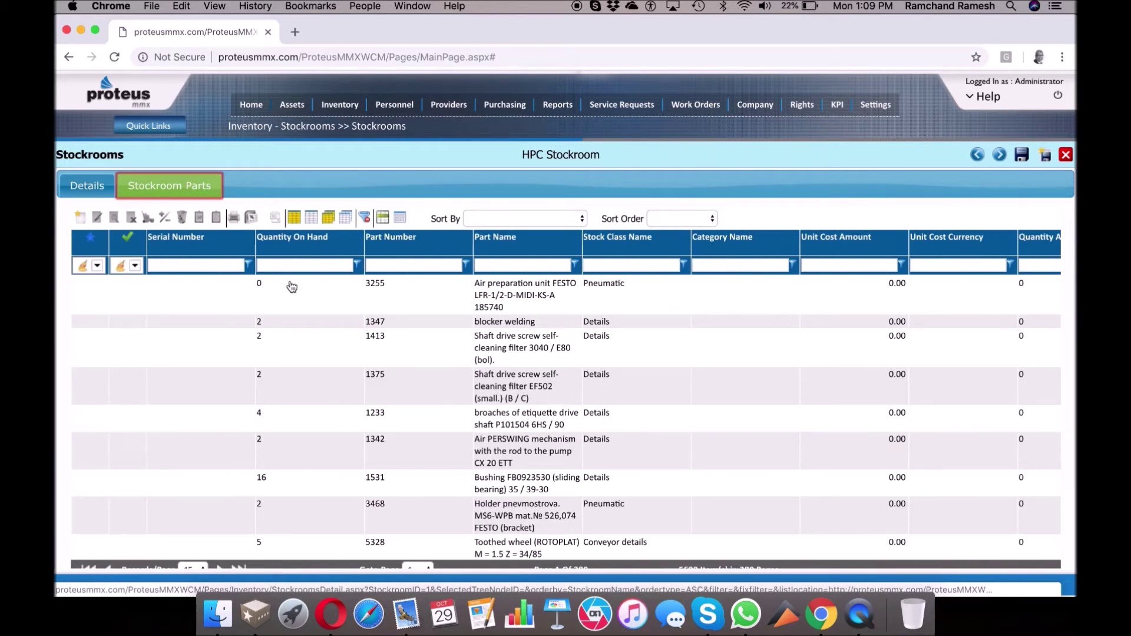
Step: Open stockroom part 1413, the shaft drive screw self-cleaning filter, and examine its details and vendors
{"action": "left_click", "coordinate": [213, 294]}
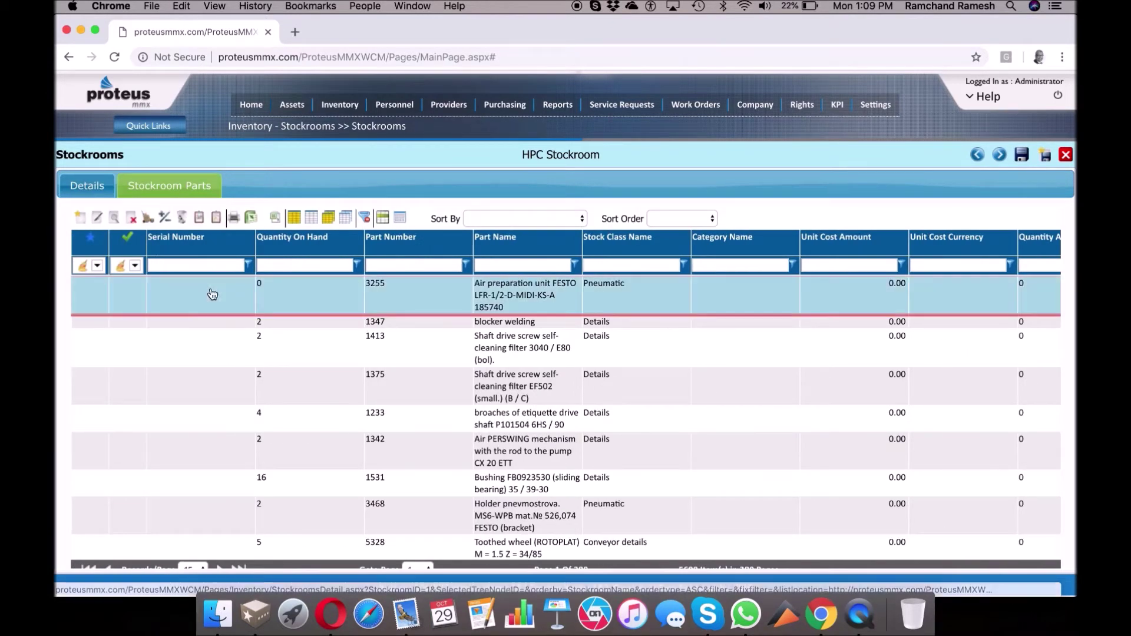
{"action": "left_click", "coordinate": [197, 353]}
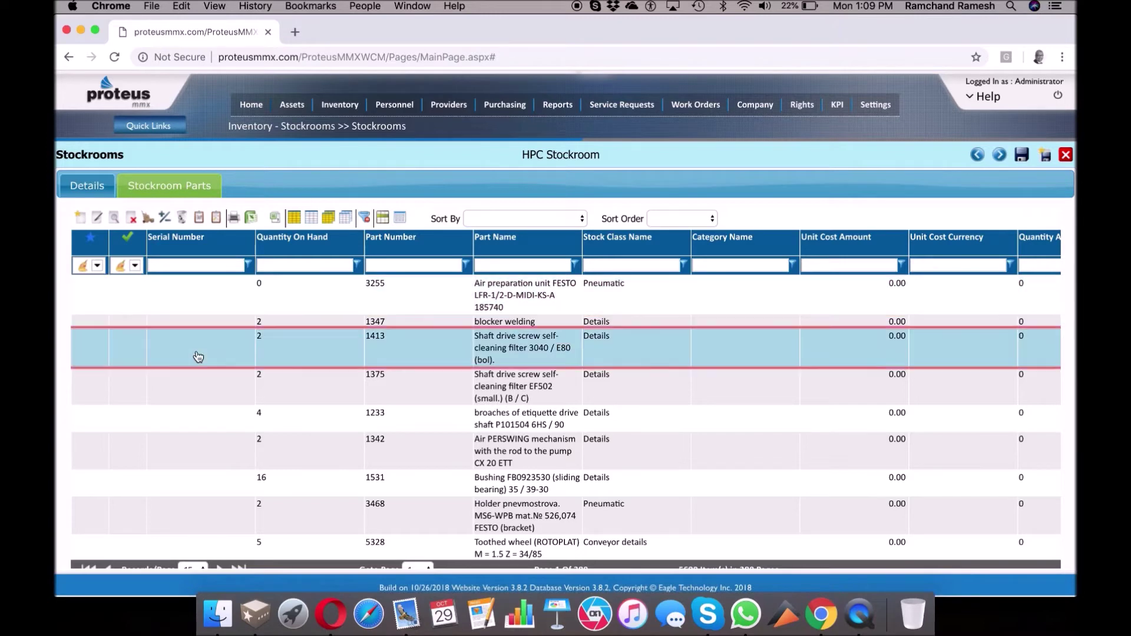
{"action": "left_click", "coordinate": [99, 218]}
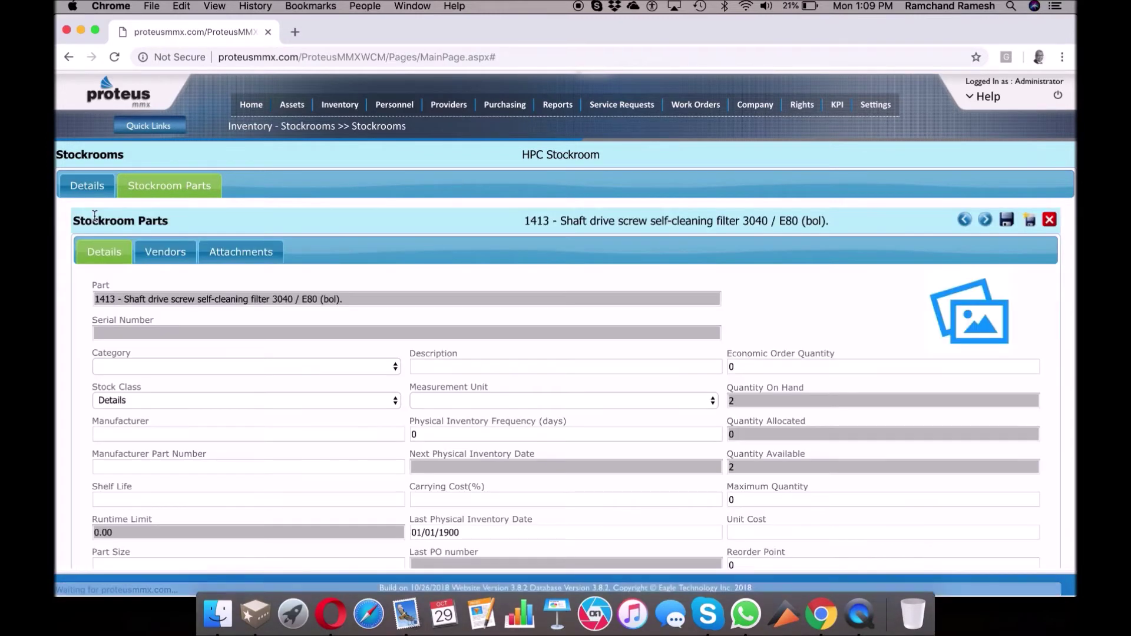
{"action": "scroll", "coordinate": [160, 333], "scroll_direction": "down", "scroll_amount": 3}
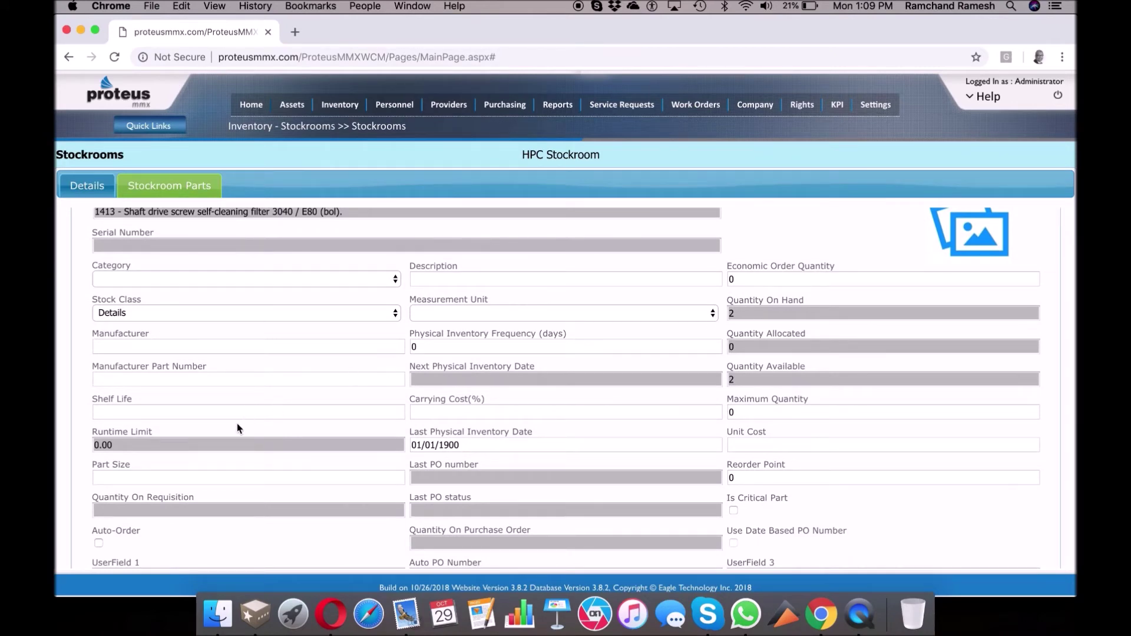
{"action": "scroll", "coordinate": [393, 439], "scroll_direction": "down", "scroll_amount": 8}
{"action": "scroll", "coordinate": [394, 439], "scroll_direction": "up", "scroll_amount": 10}
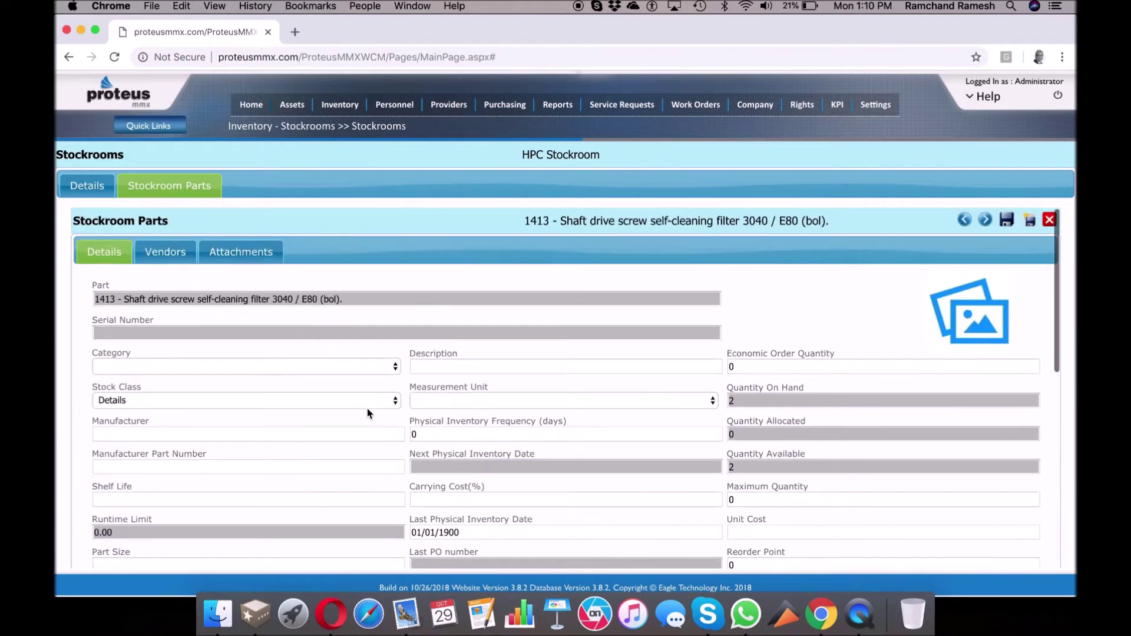
{"action": "left_click", "coordinate": [162, 253]}
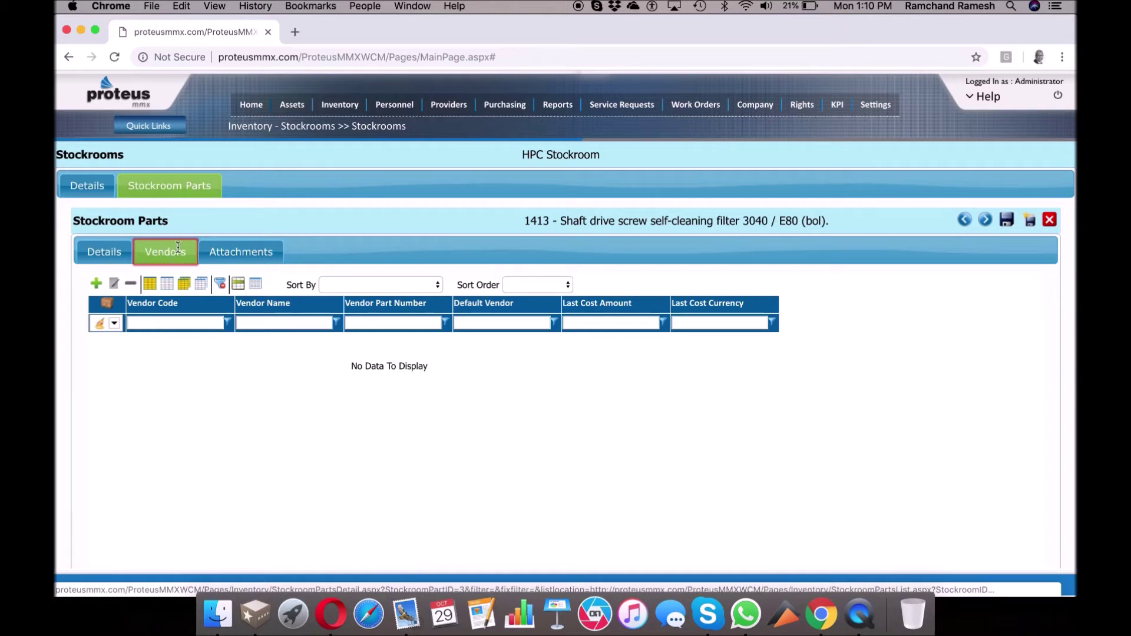
Step: Check the attachments of stockroom part 1413, close the part and show the inventory's bill of materials list
{"action": "left_click", "coordinate": [247, 257]}
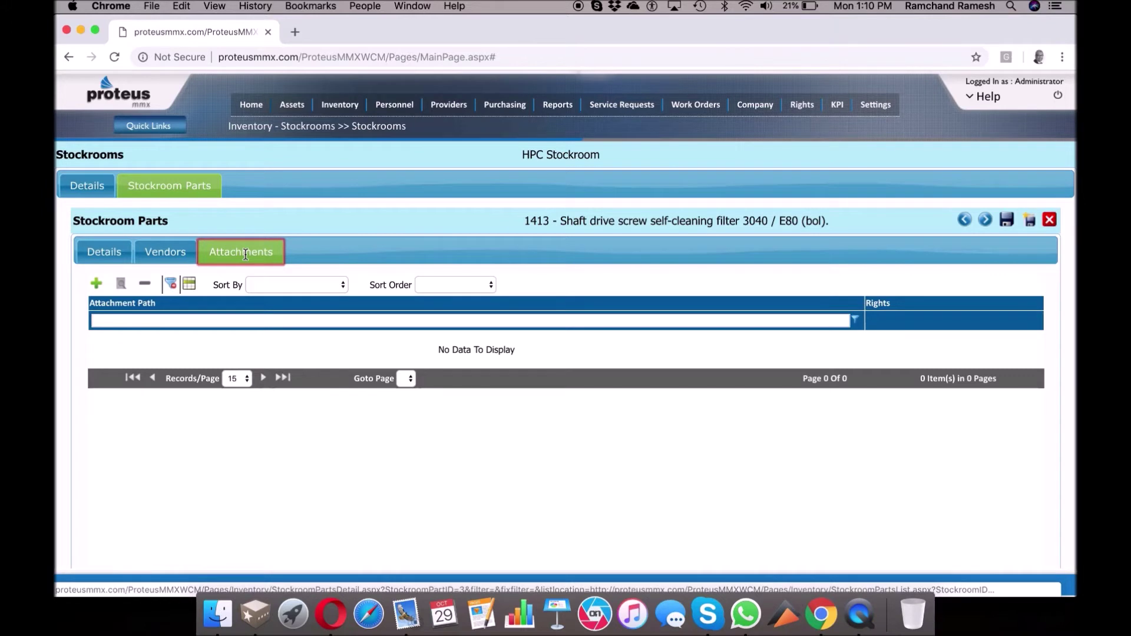
{"action": "left_click", "coordinate": [1050, 224]}
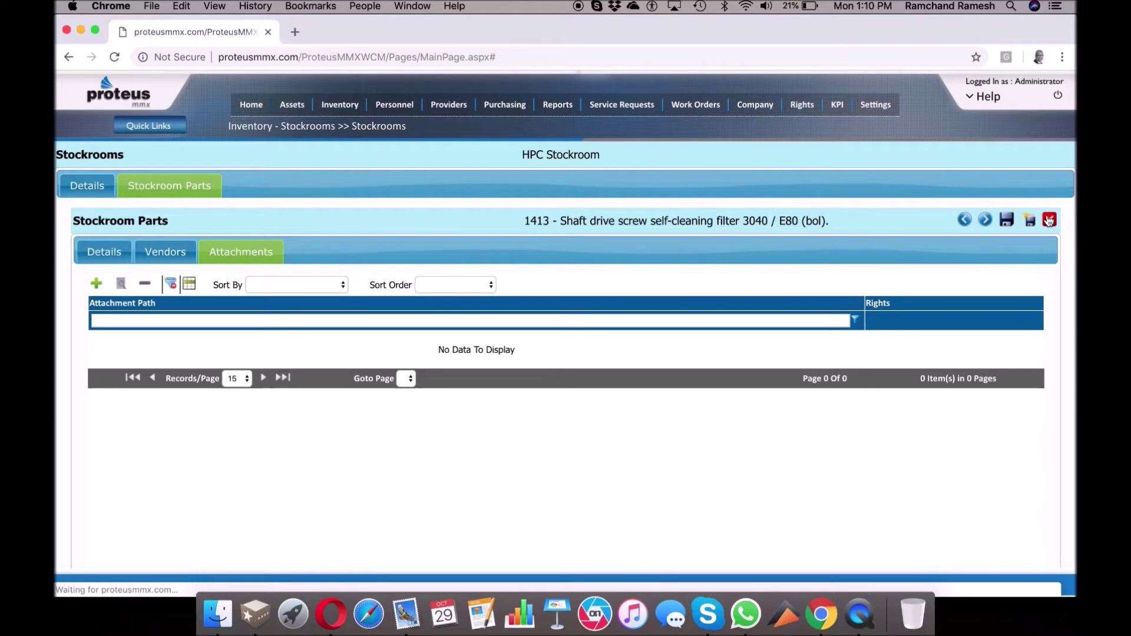
{"action": "mouse_move", "coordinate": [345, 110]}
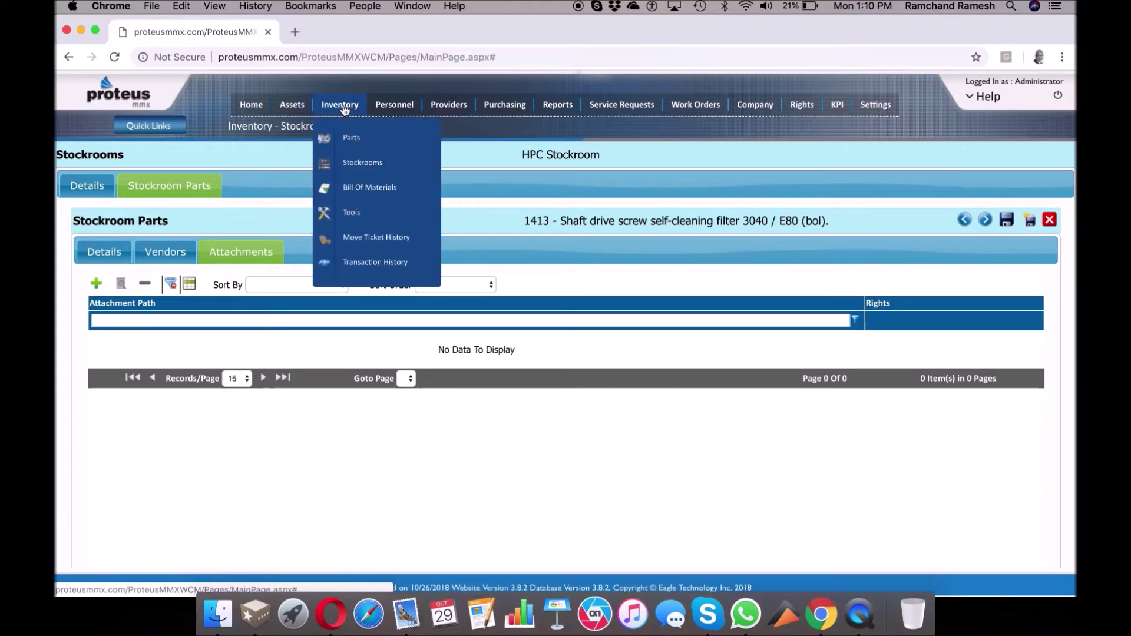
{"action": "left_click", "coordinate": [366, 189]}
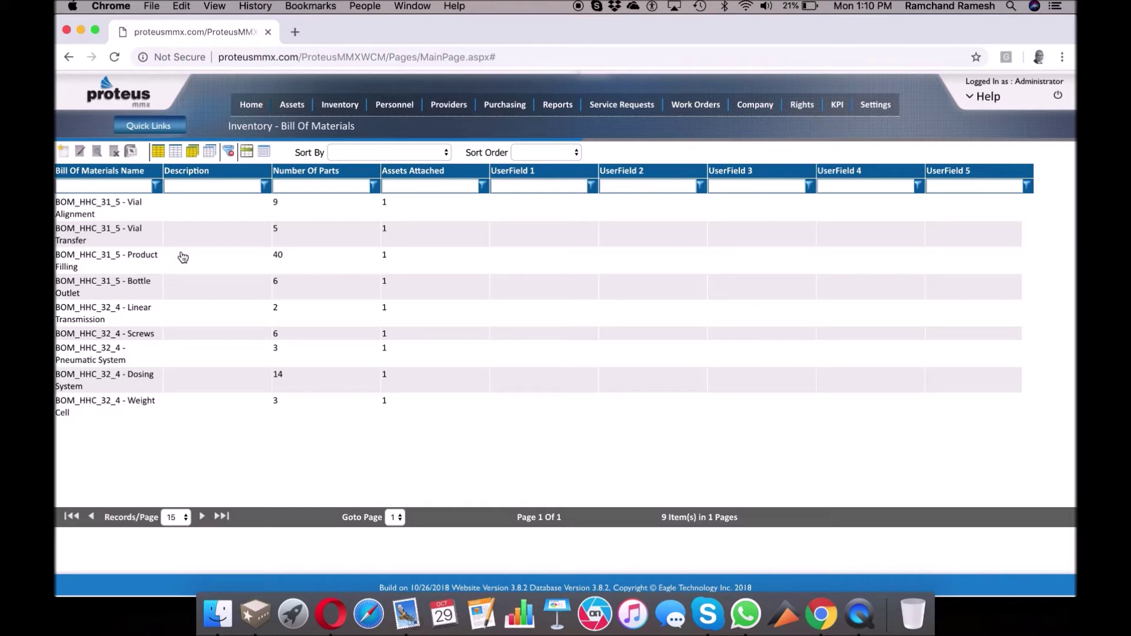
Step: Show the inventory's tools list with its tool cribs
{"action": "mouse_move", "coordinate": [337, 105]}
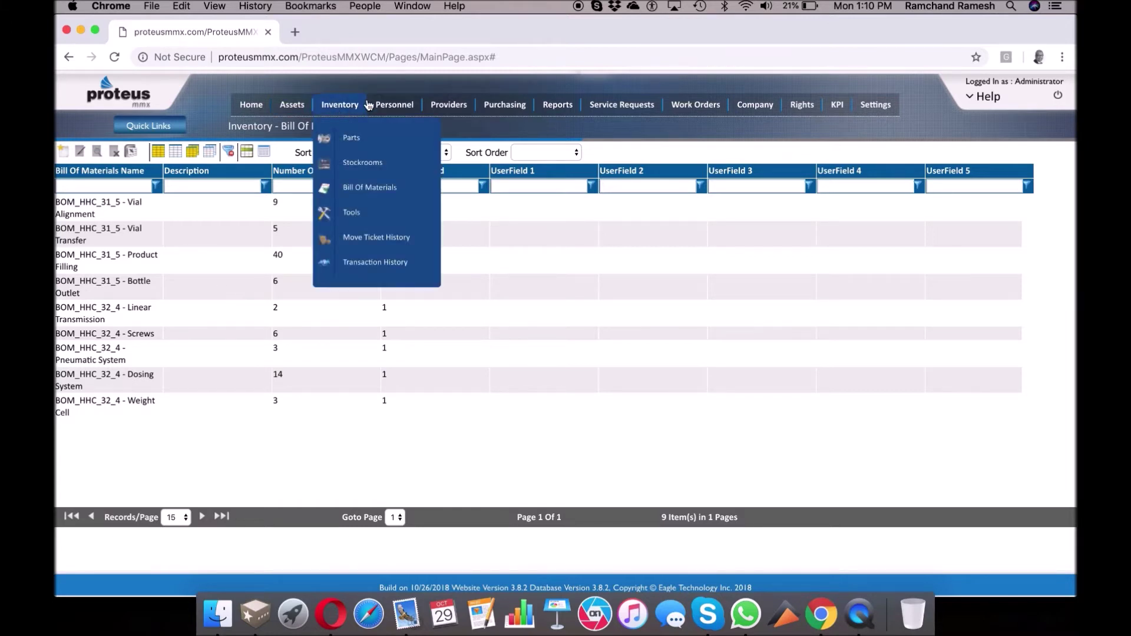
{"action": "left_click", "coordinate": [351, 214]}
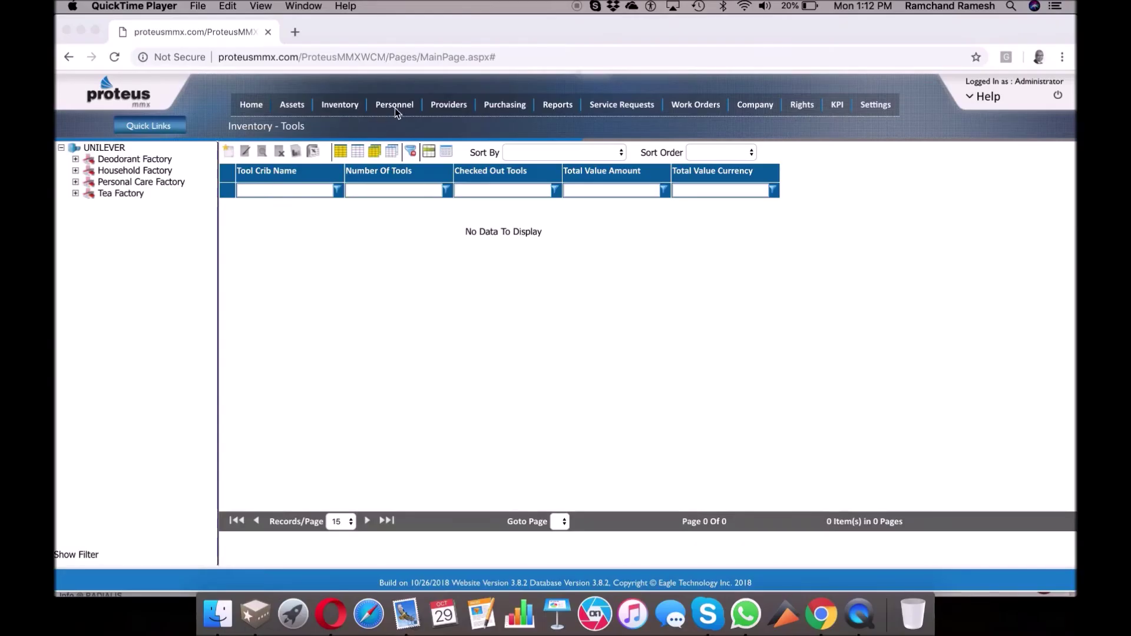
Step: Show the personnel employees list and open the second listed employee's record to examine its details
{"action": "left_click", "coordinate": [395, 108]}
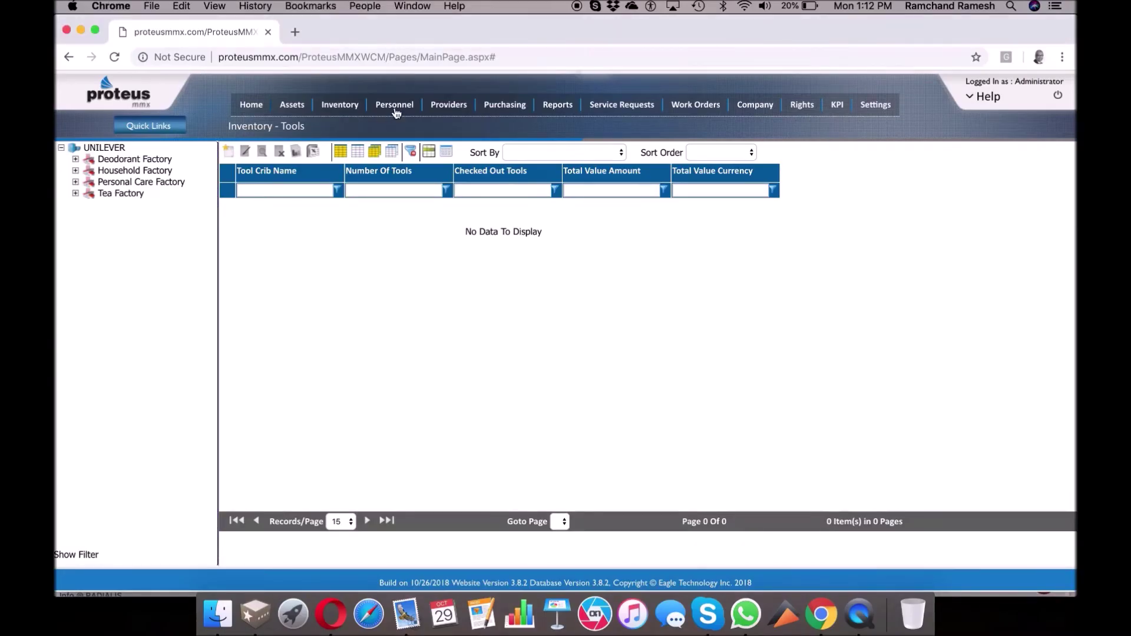
{"action": "mouse_move", "coordinate": [395, 112]}
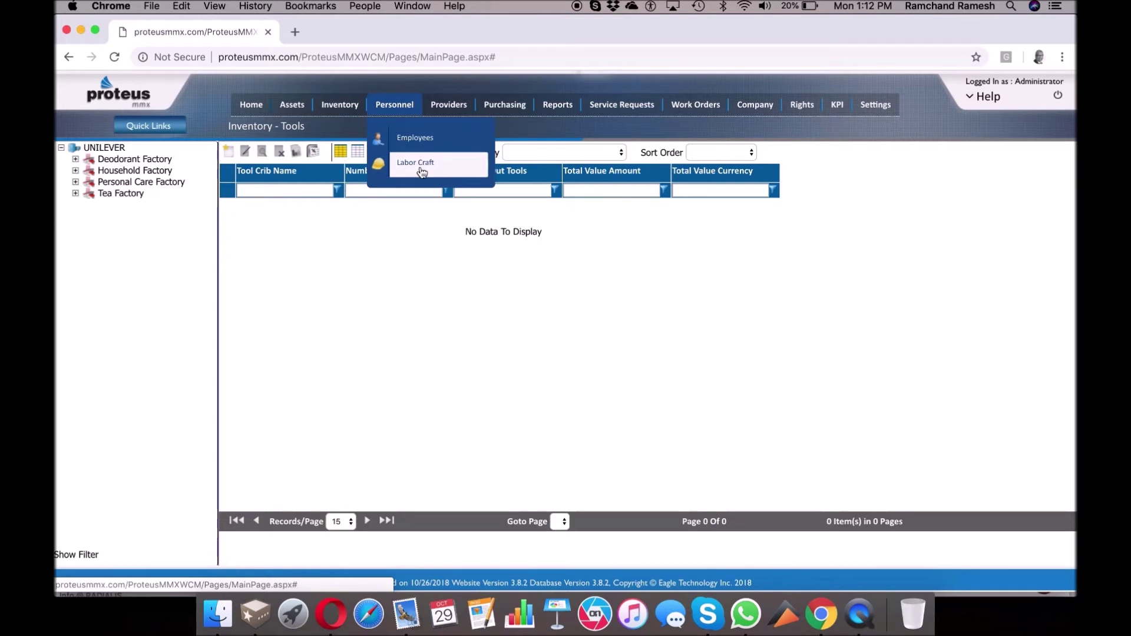
{"action": "left_click", "coordinate": [418, 140]}
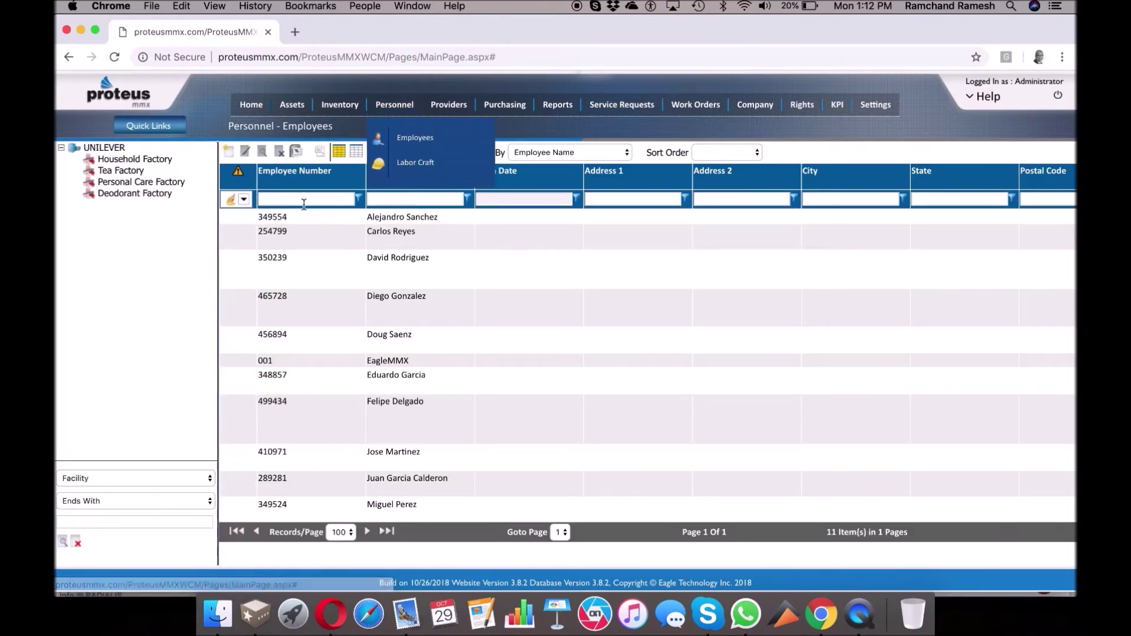
{"action": "scroll", "coordinate": [305, 239], "scroll_direction": "down", "scroll_amount": 1}
{"action": "scroll", "coordinate": [306, 239], "scroll_direction": "up", "scroll_amount": 1}
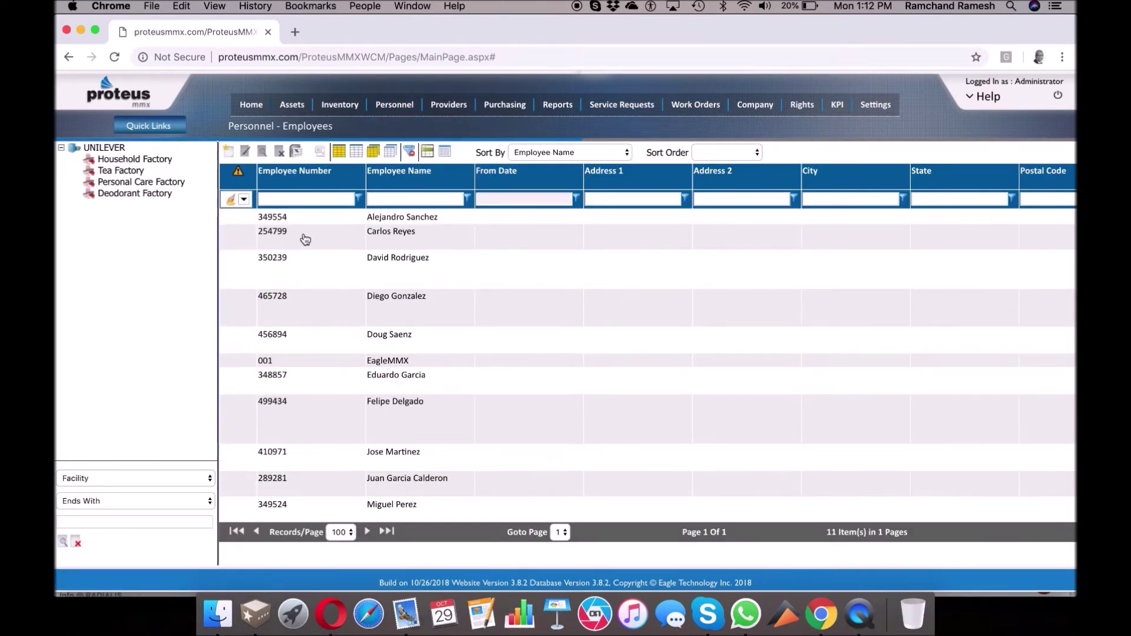
{"action": "left_click", "coordinate": [273, 241]}
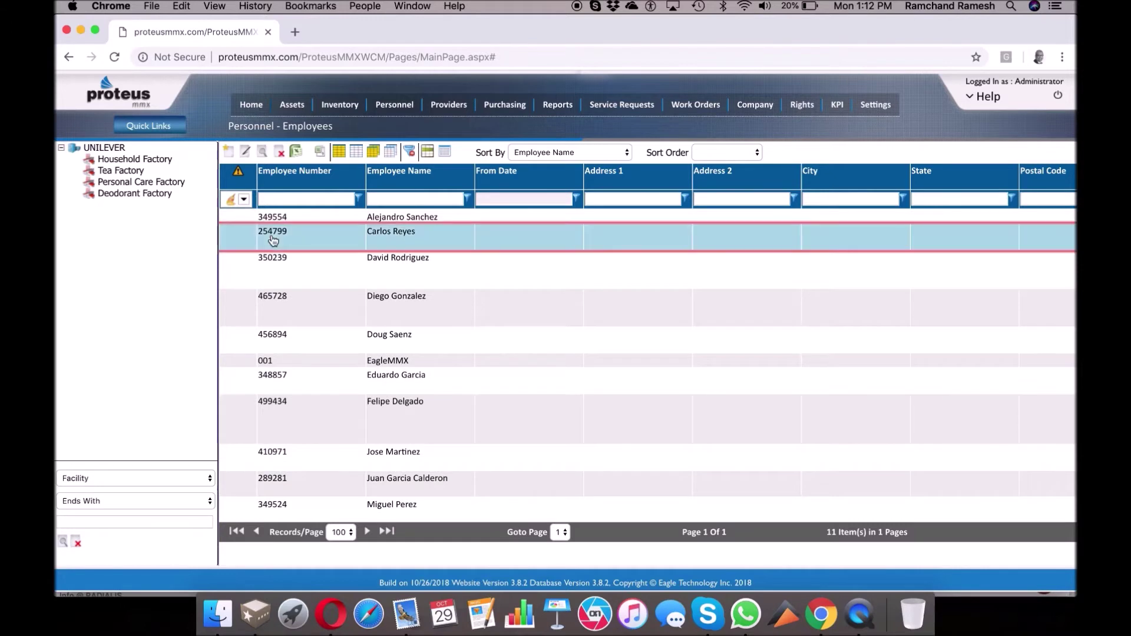
{"action": "left_click", "coordinate": [246, 153]}
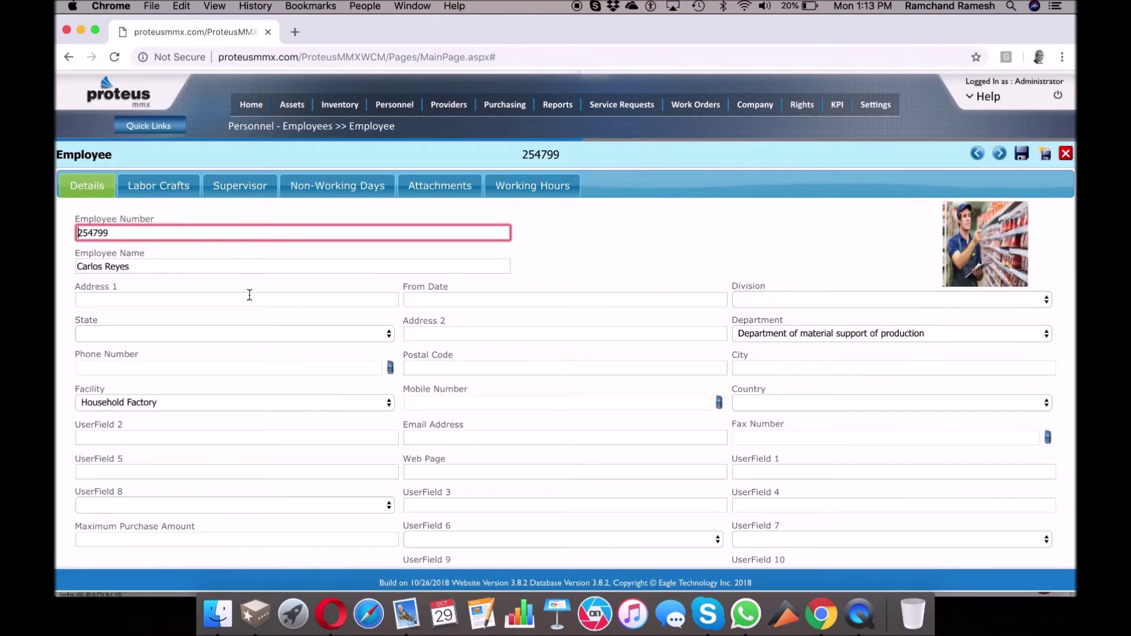
{"action": "scroll", "coordinate": [249, 295], "scroll_direction": "down", "scroll_amount": 1}
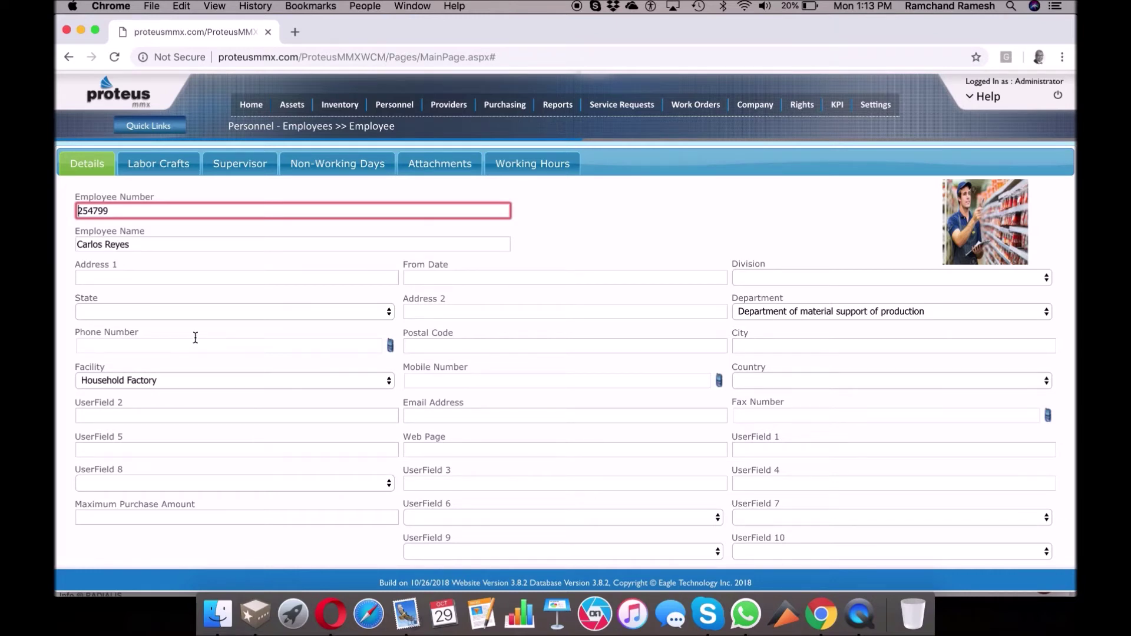
Step: Review the employee's labor crafts, supervisor, non-working days and attachments
{"action": "left_click", "coordinate": [144, 164]}
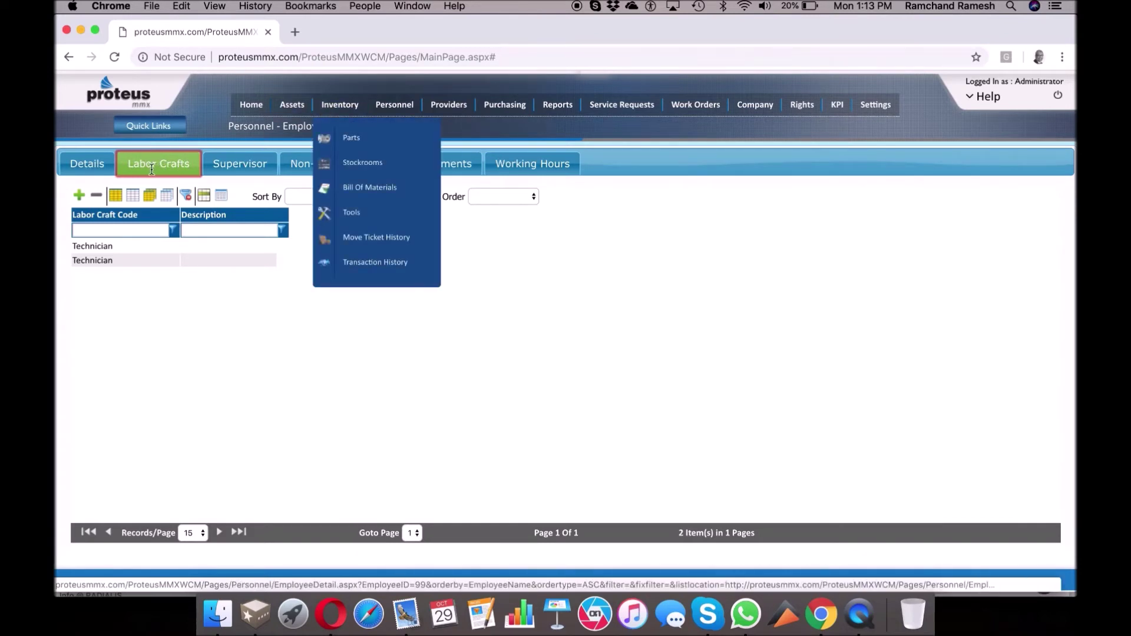
{"action": "left_click", "coordinate": [248, 168]}
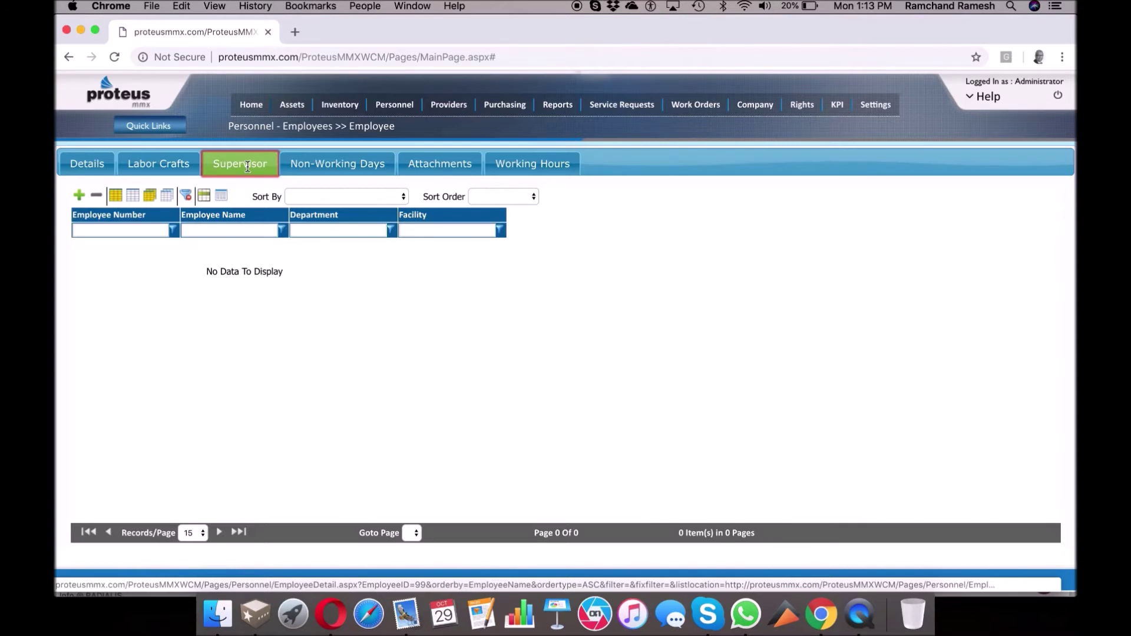
{"action": "left_click", "coordinate": [350, 169]}
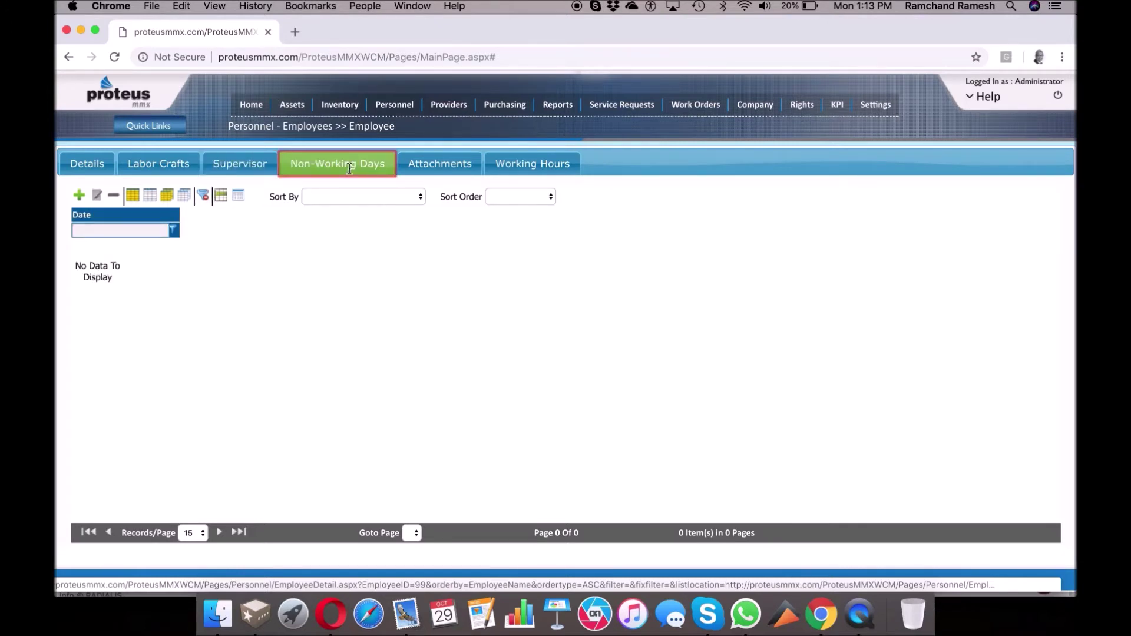
{"action": "left_click", "coordinate": [452, 169]}
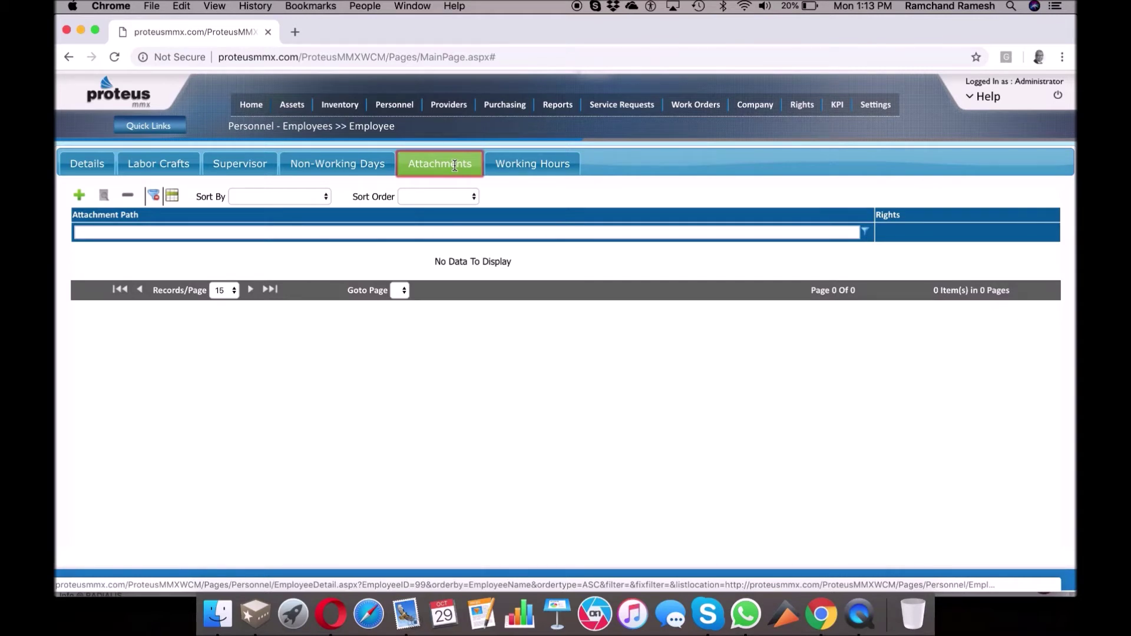
Step: Exclude Sunday and Saturday from the employee's working hours, leaving Monday to Friday enabled
{"action": "left_click", "coordinate": [521, 161]}
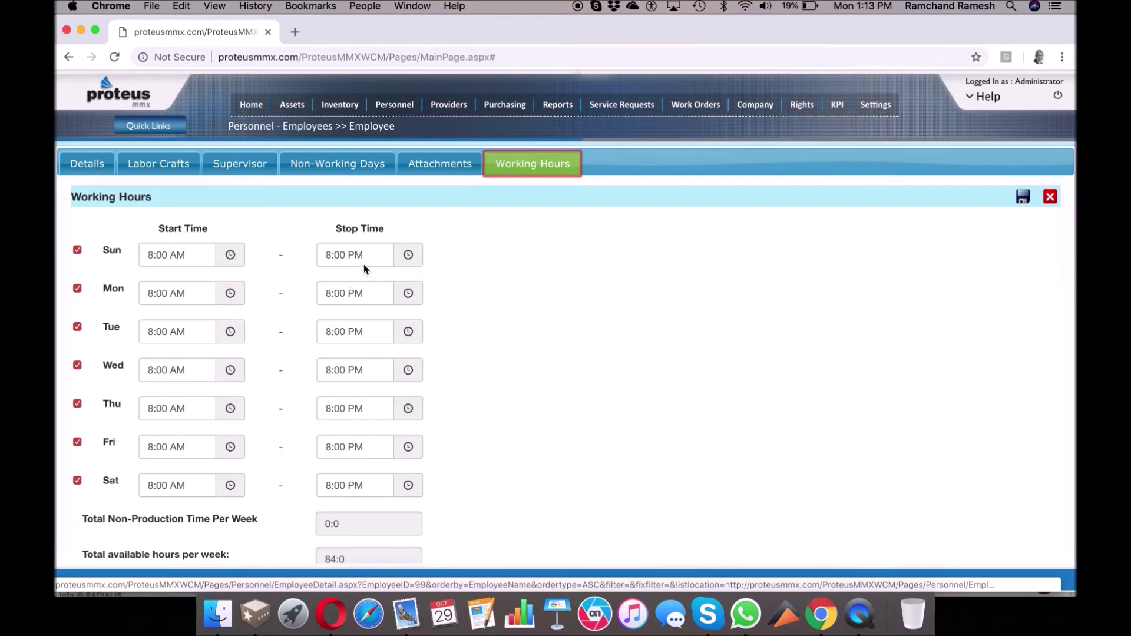
{"action": "left_click", "coordinate": [77, 250]}
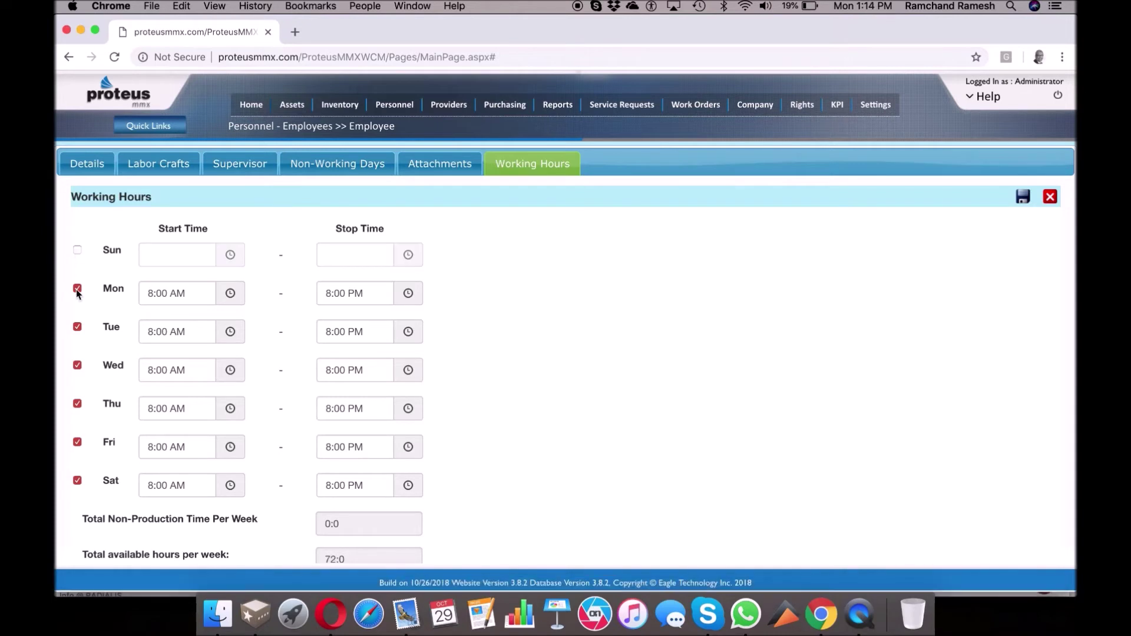
{"action": "left_click", "coordinate": [78, 480]}
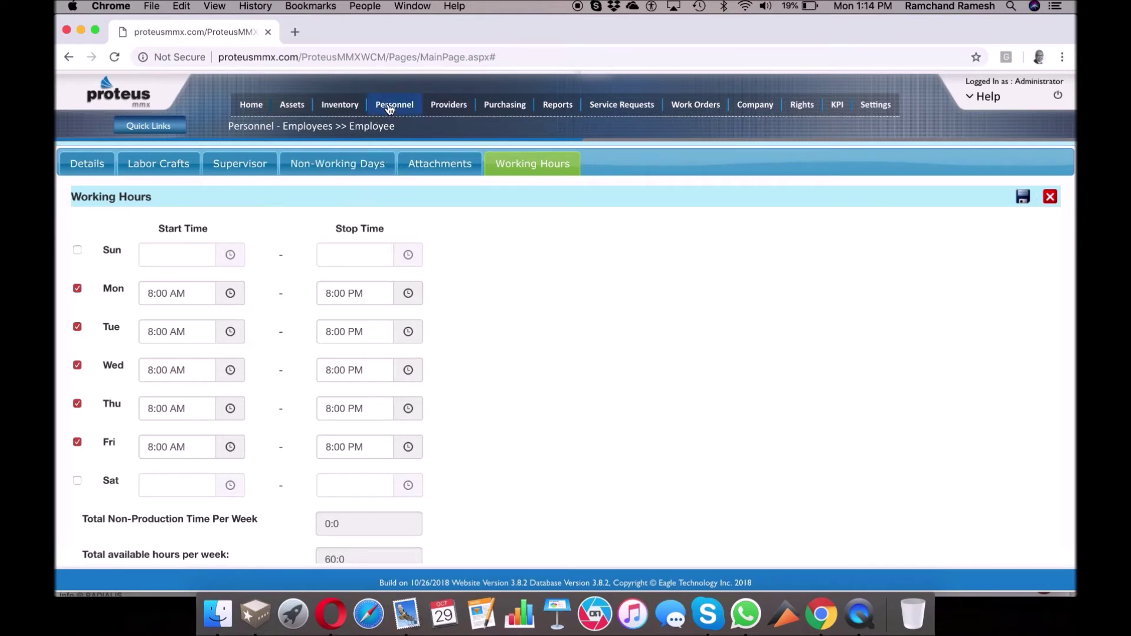
Step: Leave the employee record for the personnel lists and show the contractors list among the providers
{"action": "mouse_move", "coordinate": [394, 105]}
{"action": "left_click", "coordinate": [407, 162]}
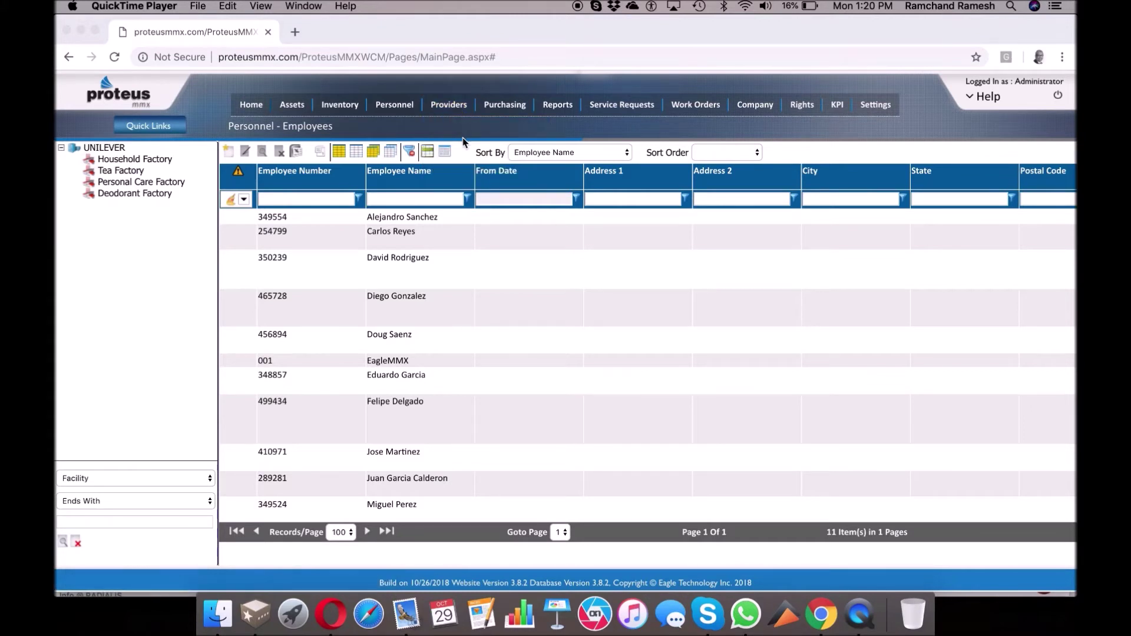
{"action": "left_click", "coordinate": [453, 102]}
{"action": "mouse_move", "coordinate": [453, 102]}
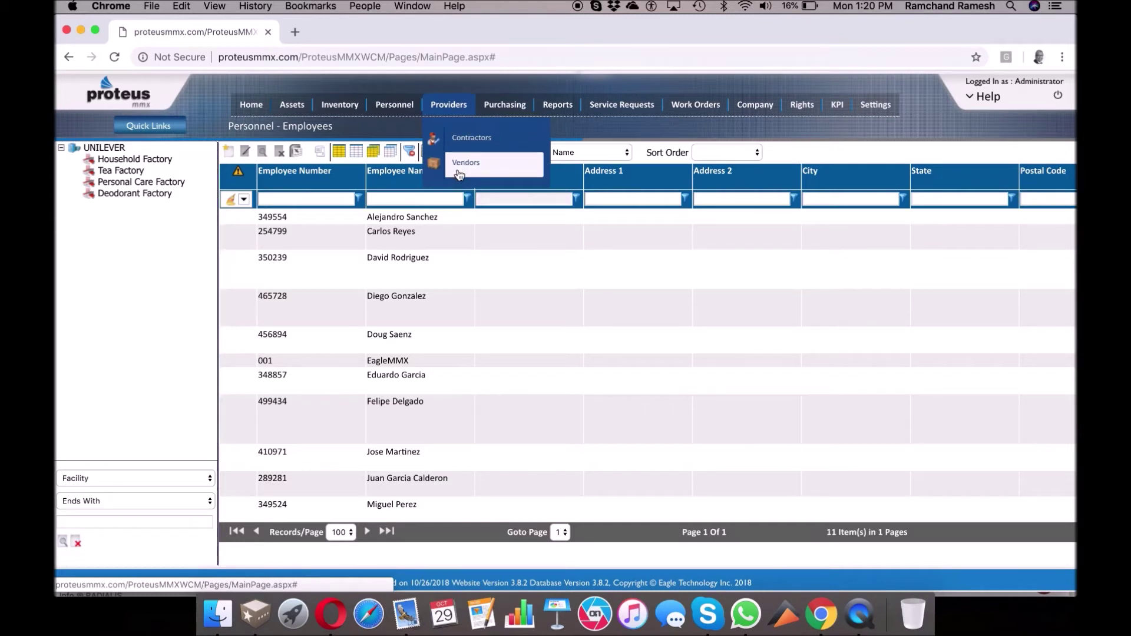
{"action": "left_click", "coordinate": [462, 146]}
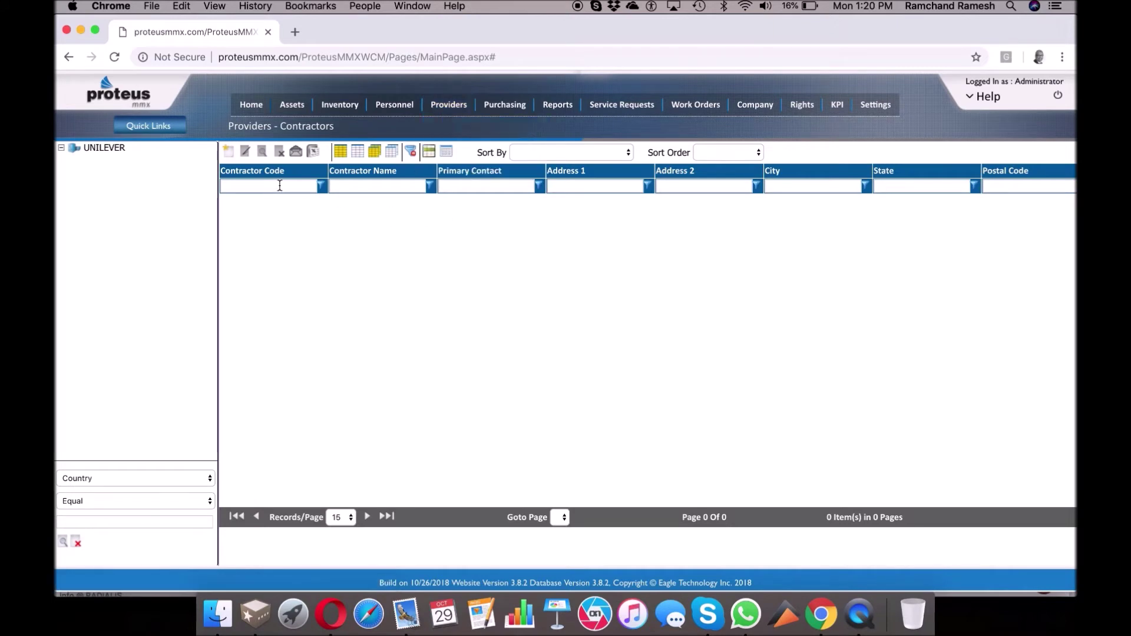
Step: Examine a blank contractor record, close it without saving and show the vendors list
{"action": "left_click", "coordinate": [229, 153]}
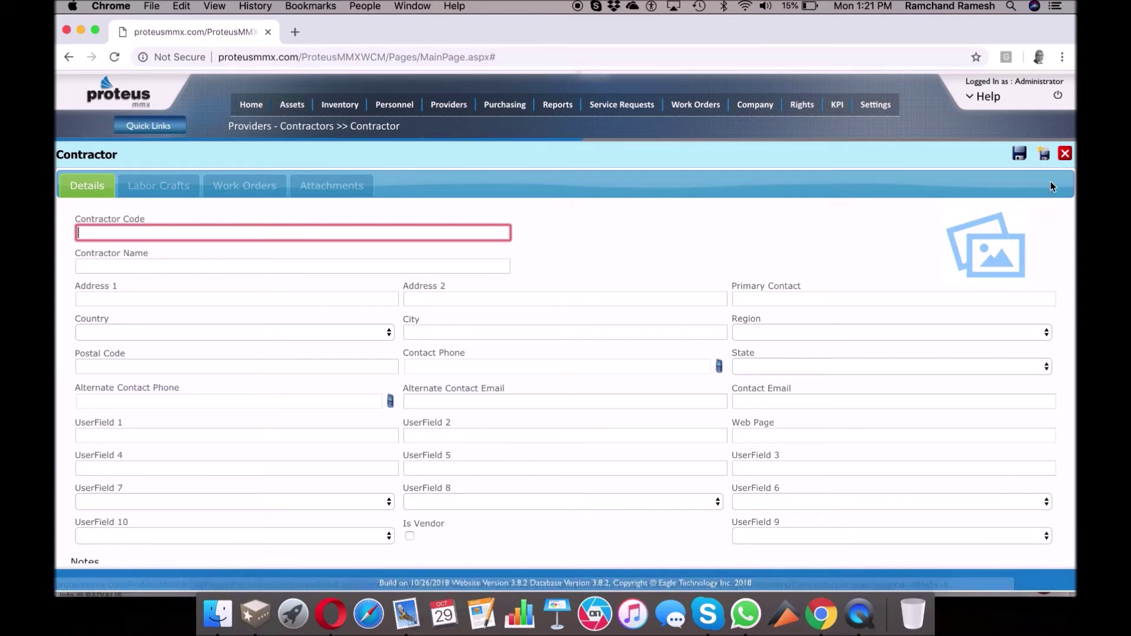
{"action": "left_click", "coordinate": [1065, 154]}
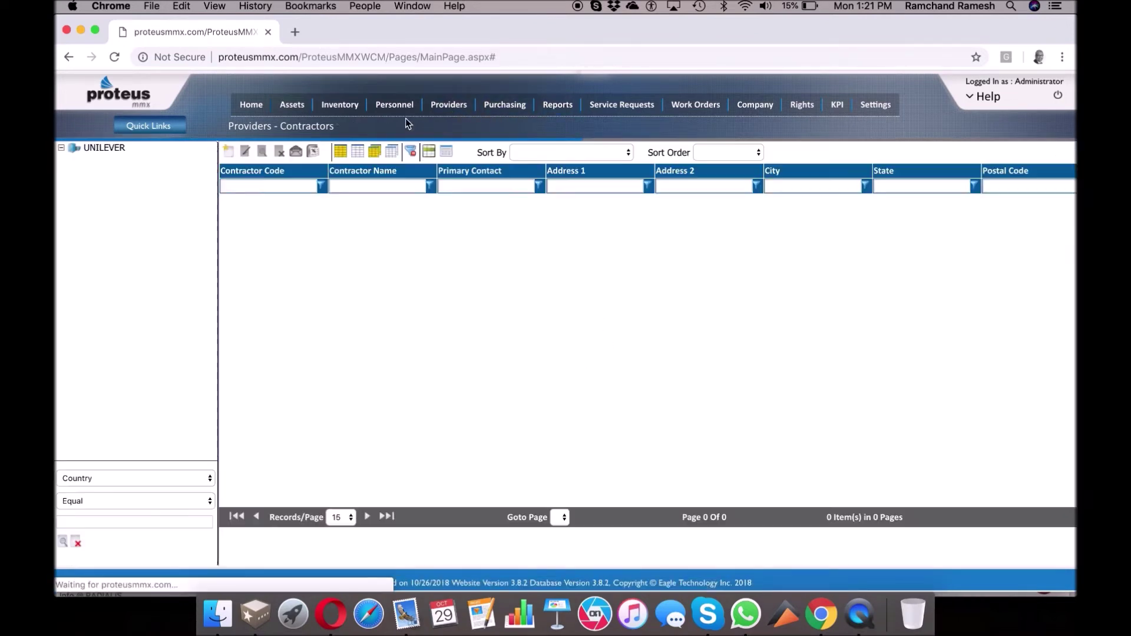
{"action": "mouse_move", "coordinate": [389, 113]}
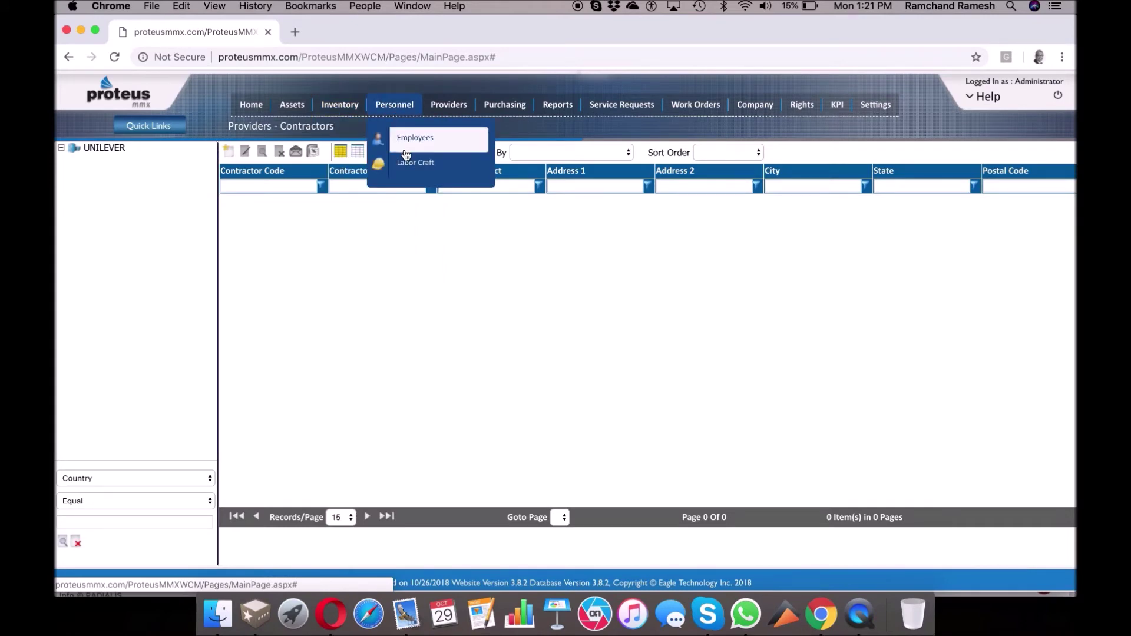
{"action": "mouse_move", "coordinate": [450, 114]}
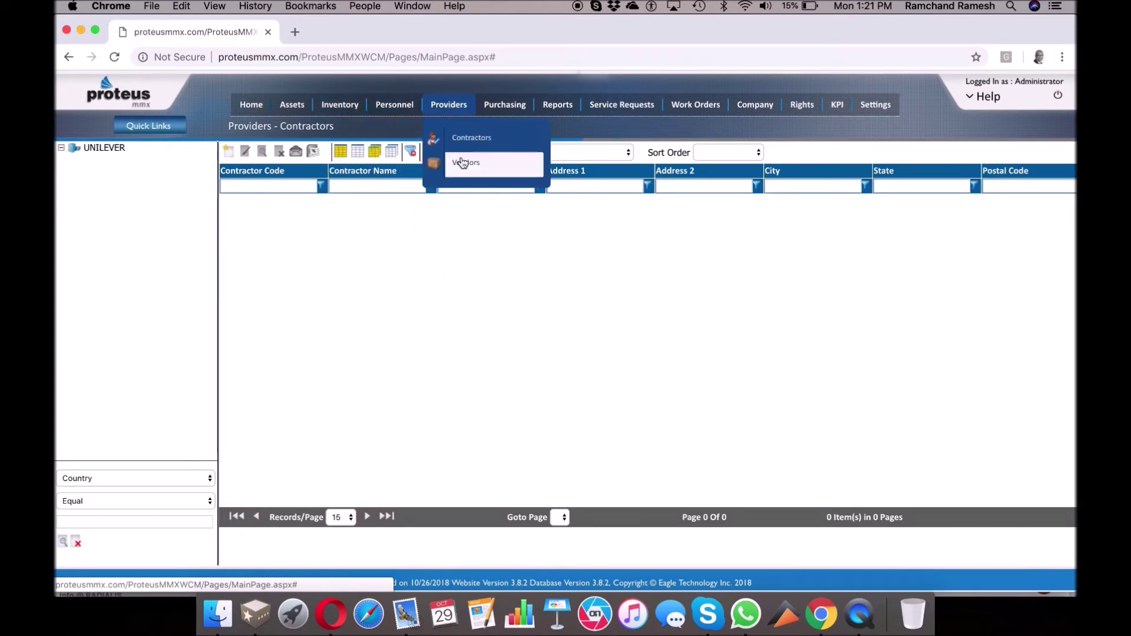
{"action": "left_click", "coordinate": [463, 165]}
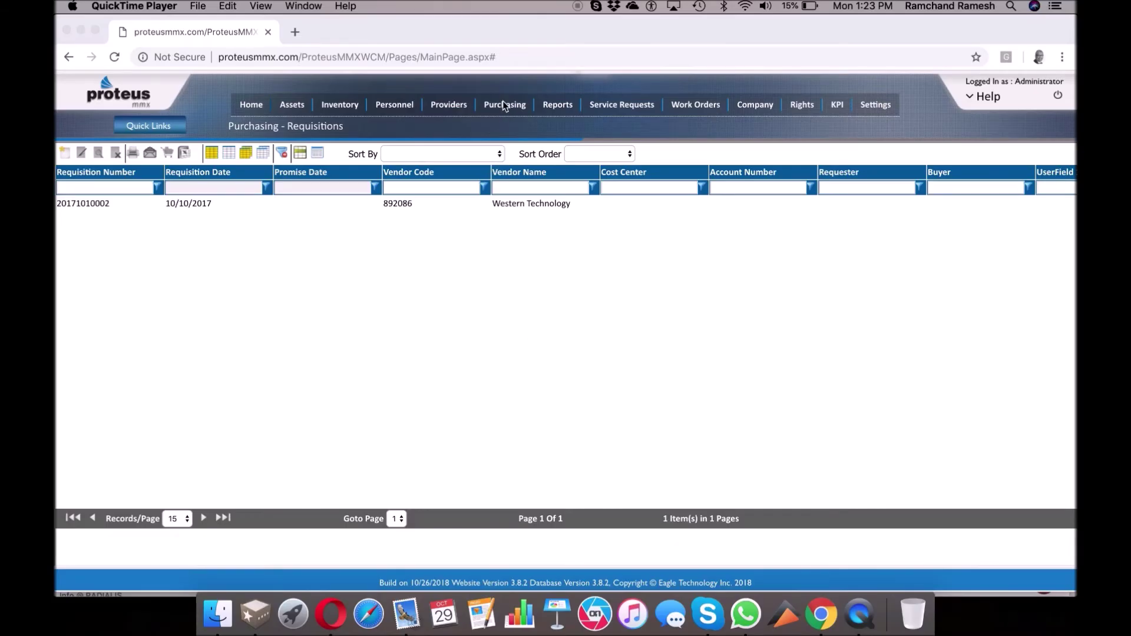
Step: Show the purchasing requisitions and open the Western Technology requisition dated 10/10/2017 to examine its details
{"action": "left_click", "coordinate": [504, 104]}
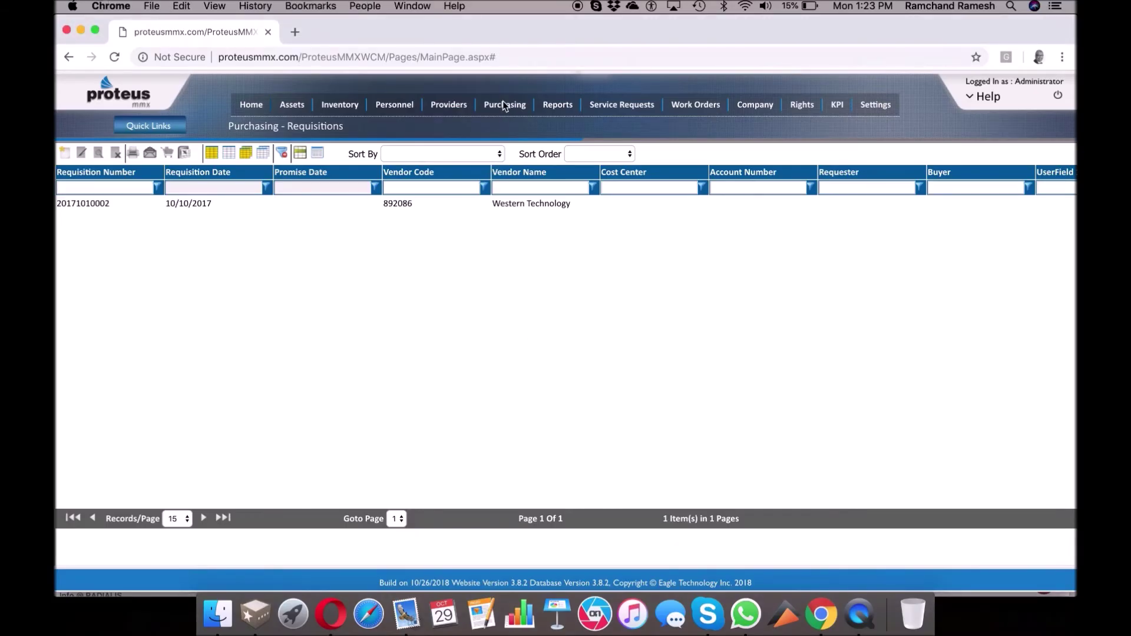
{"action": "mouse_move", "coordinate": [505, 109]}
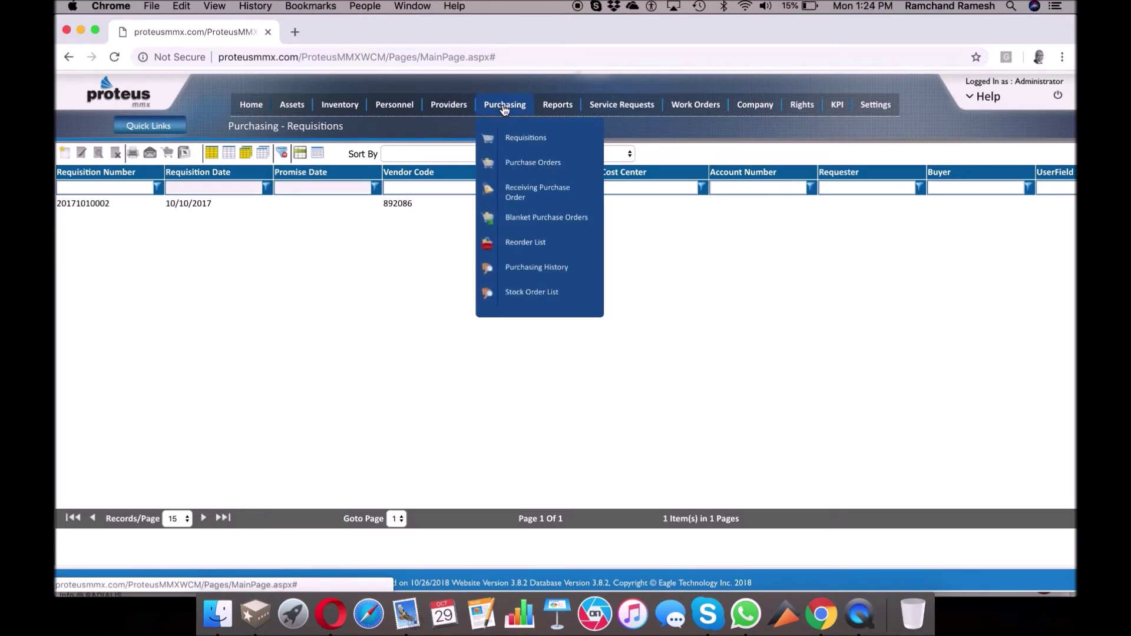
{"action": "left_click", "coordinate": [516, 139]}
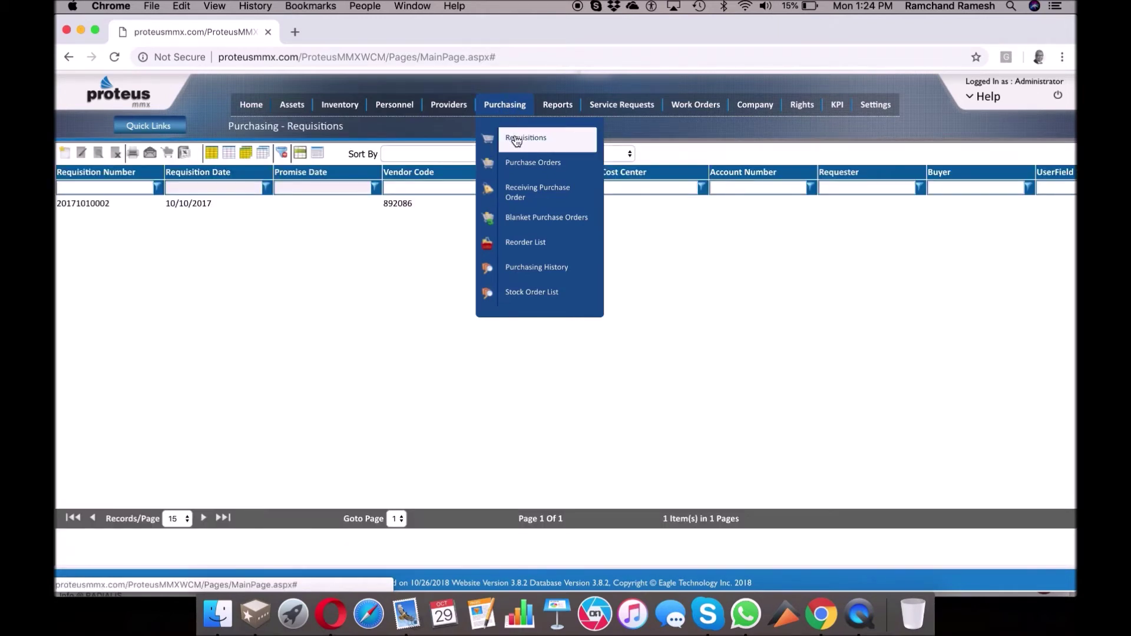
{"action": "left_click", "coordinate": [96, 205]}
{"action": "left_click", "coordinate": [81, 153]}
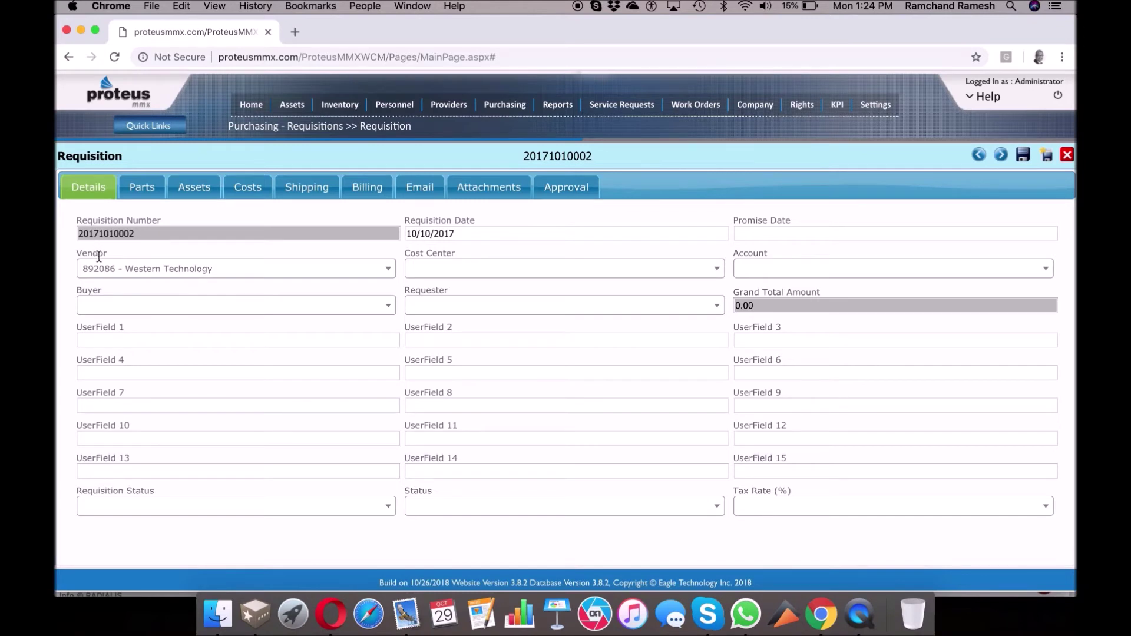
Step: Examine the requisition's parts, assets, costs, shipping, billing, email and approval sections
{"action": "left_click", "coordinate": [149, 188]}
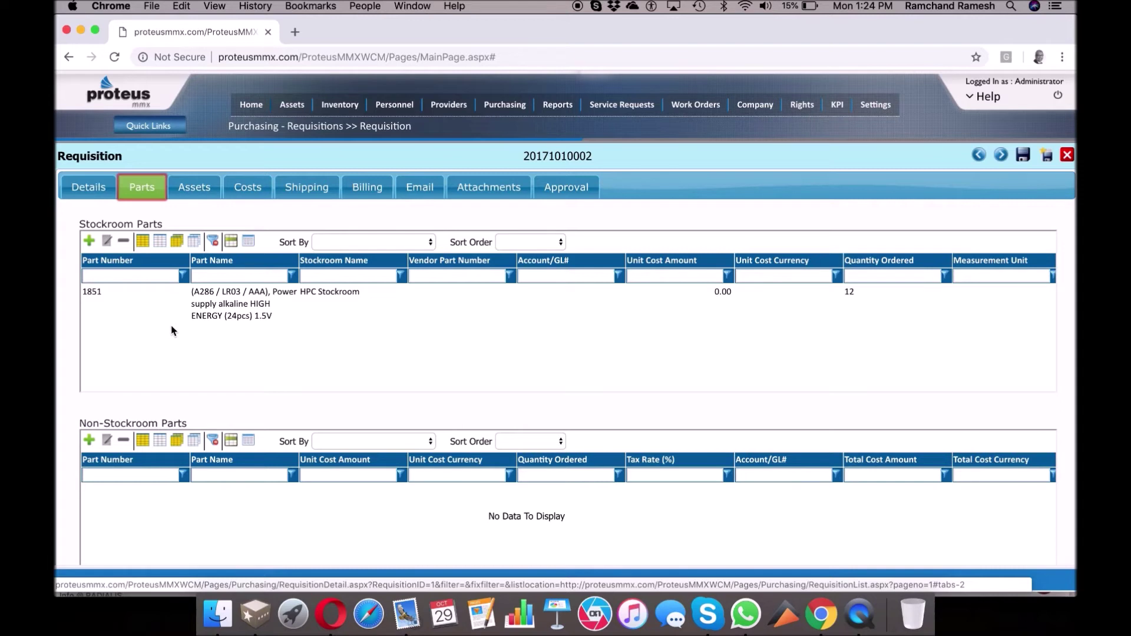
{"action": "left_click", "coordinate": [202, 188]}
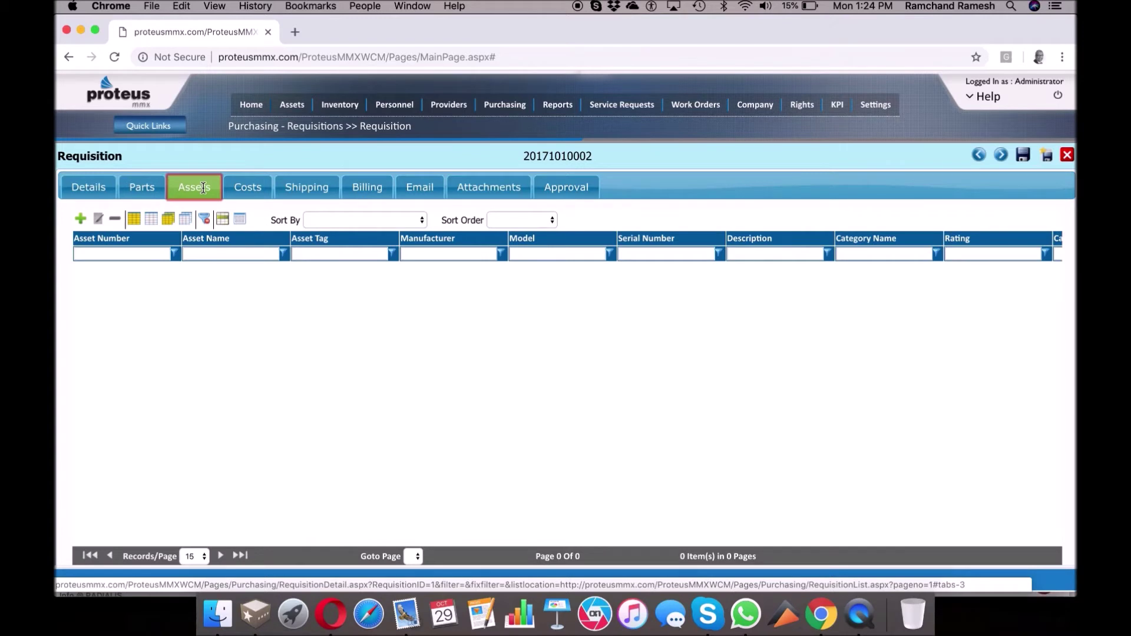
{"action": "left_click", "coordinate": [253, 188]}
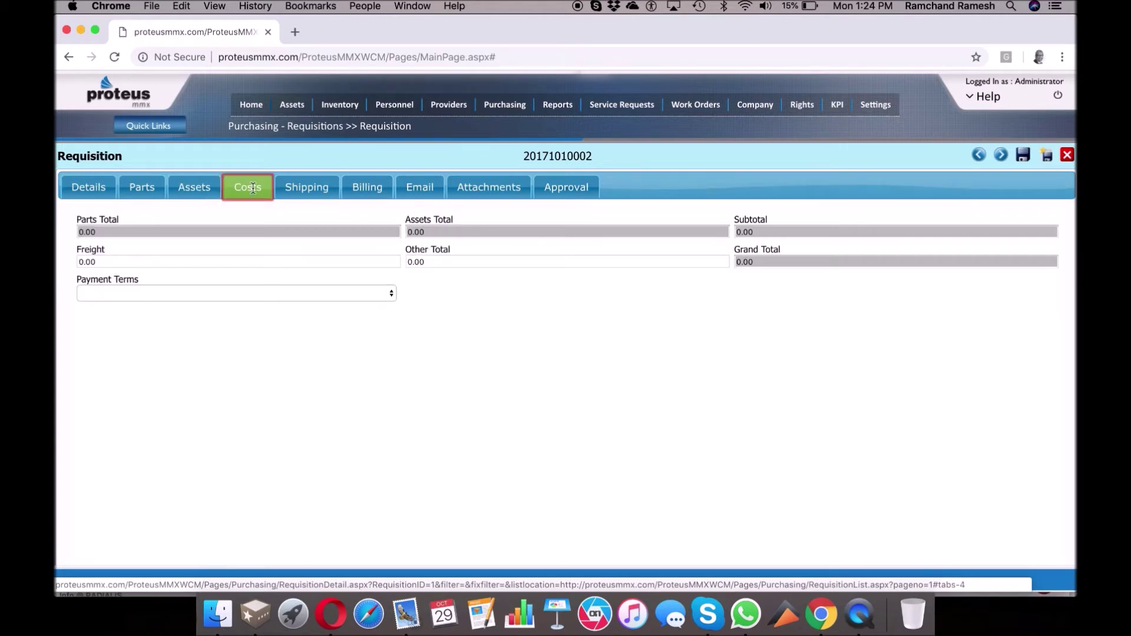
{"action": "left_click", "coordinate": [298, 193]}
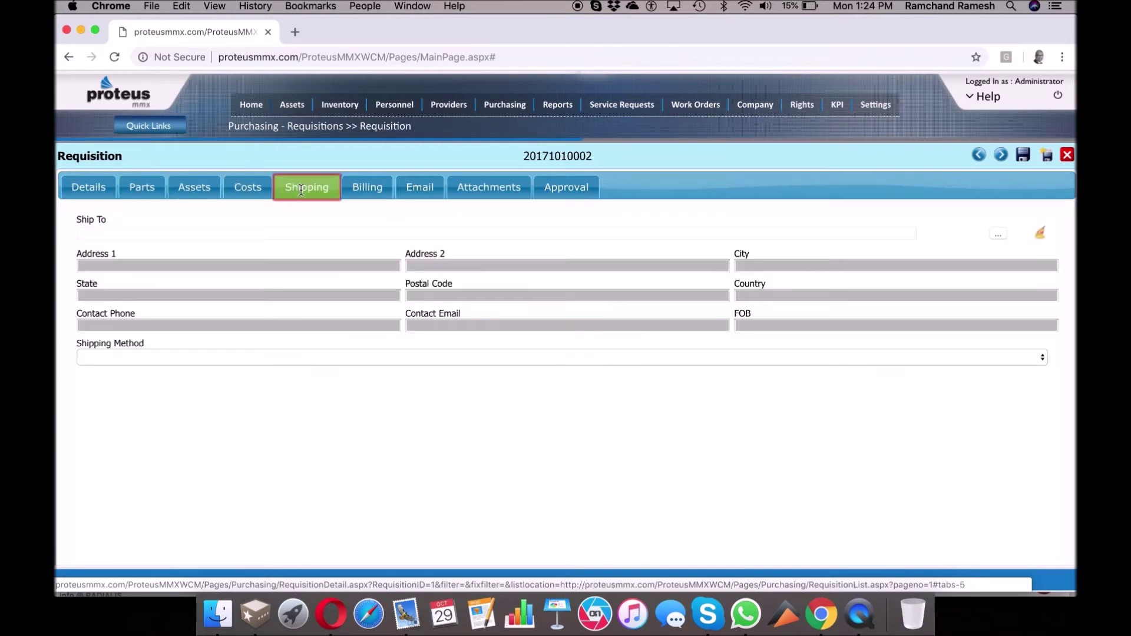
{"action": "left_click", "coordinate": [368, 194]}
{"action": "left_click", "coordinate": [428, 192]}
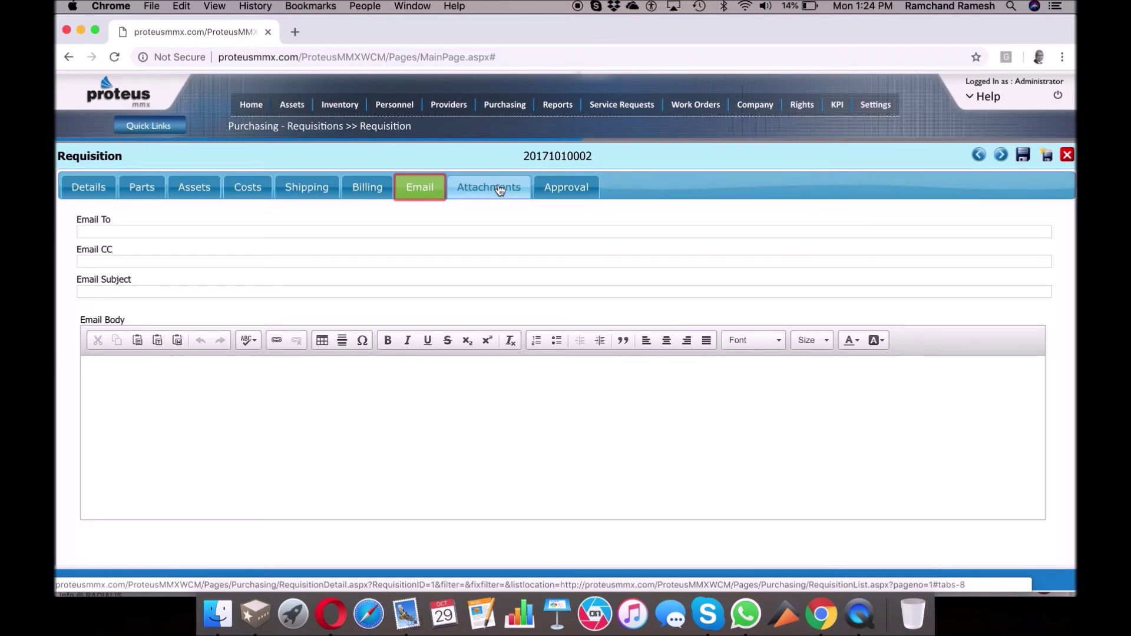
{"action": "left_click", "coordinate": [567, 189]}
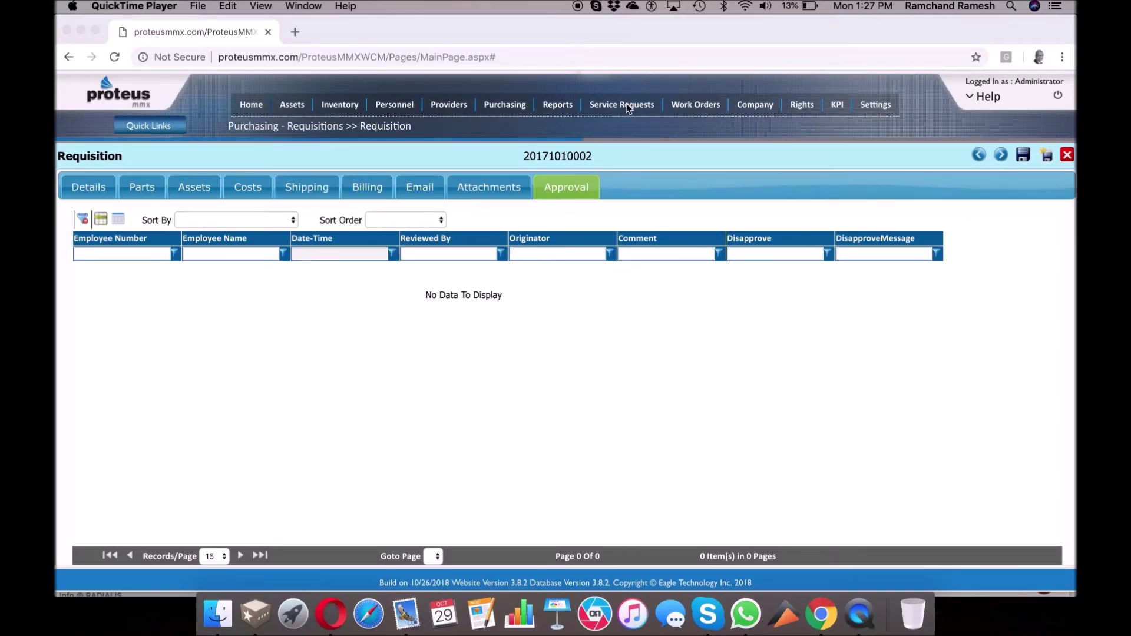
Step: Show the service requests and open the maintenance tag dated 10/25/2018 to examine its details and abnormality description
{"action": "left_click", "coordinate": [627, 106]}
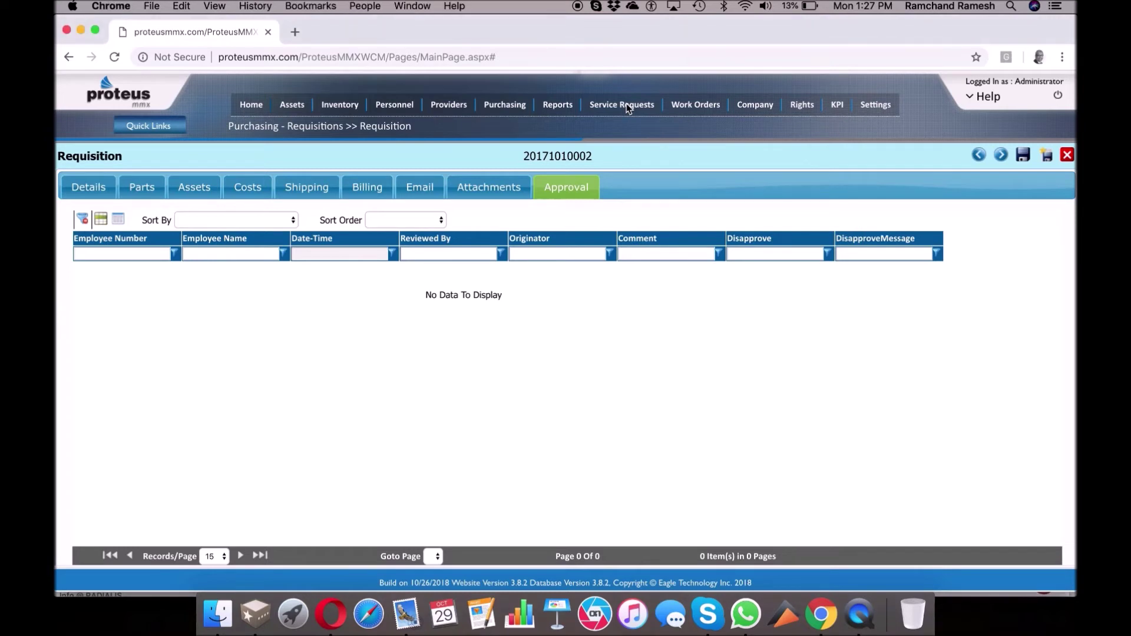
{"action": "mouse_move", "coordinate": [628, 109]}
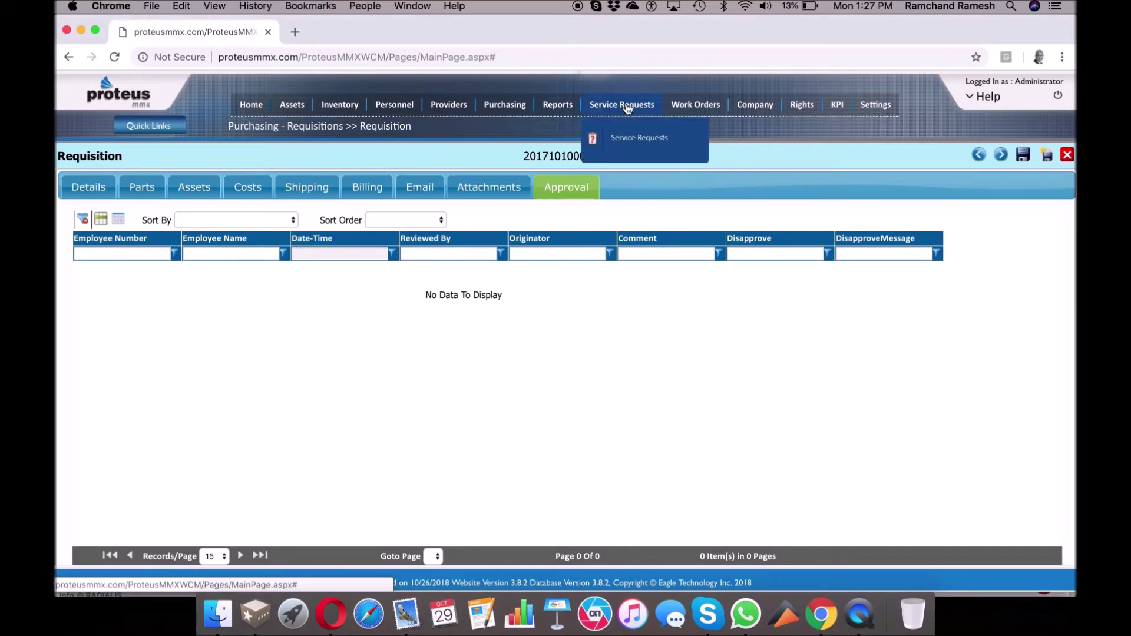
{"action": "left_click", "coordinate": [635, 142]}
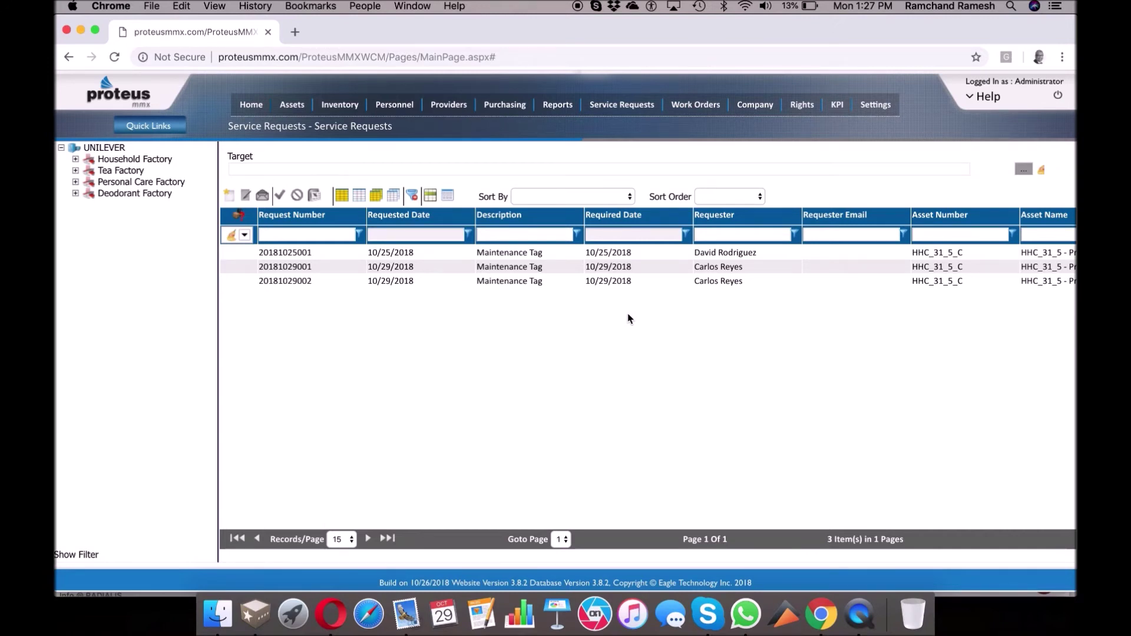
{"action": "left_click", "coordinate": [296, 255]}
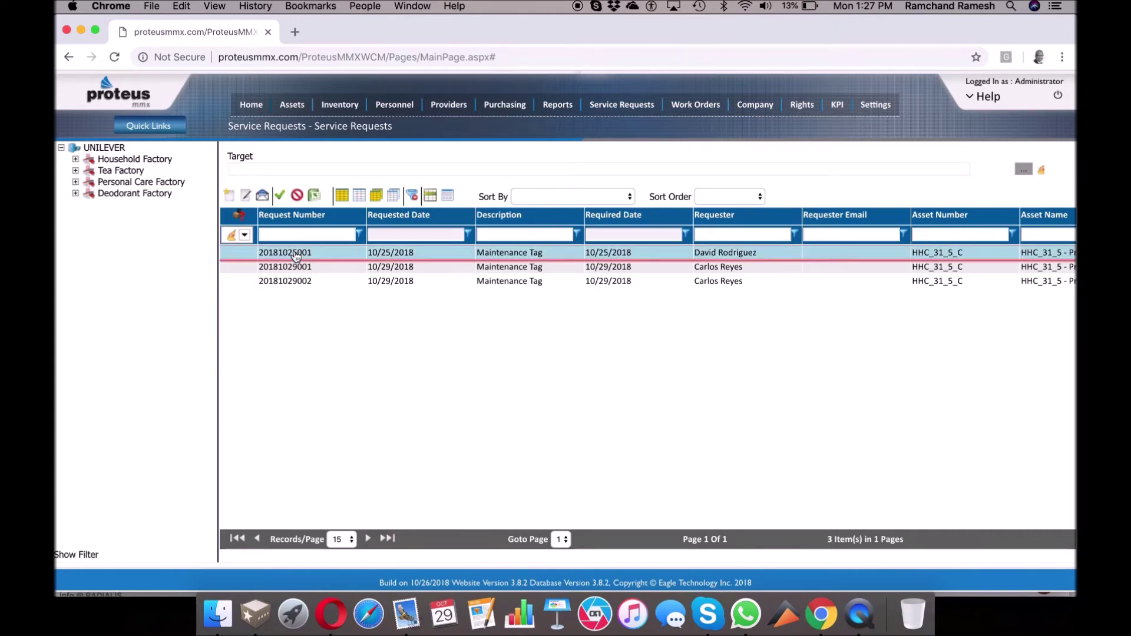
{"action": "left_click", "coordinate": [245, 195]}
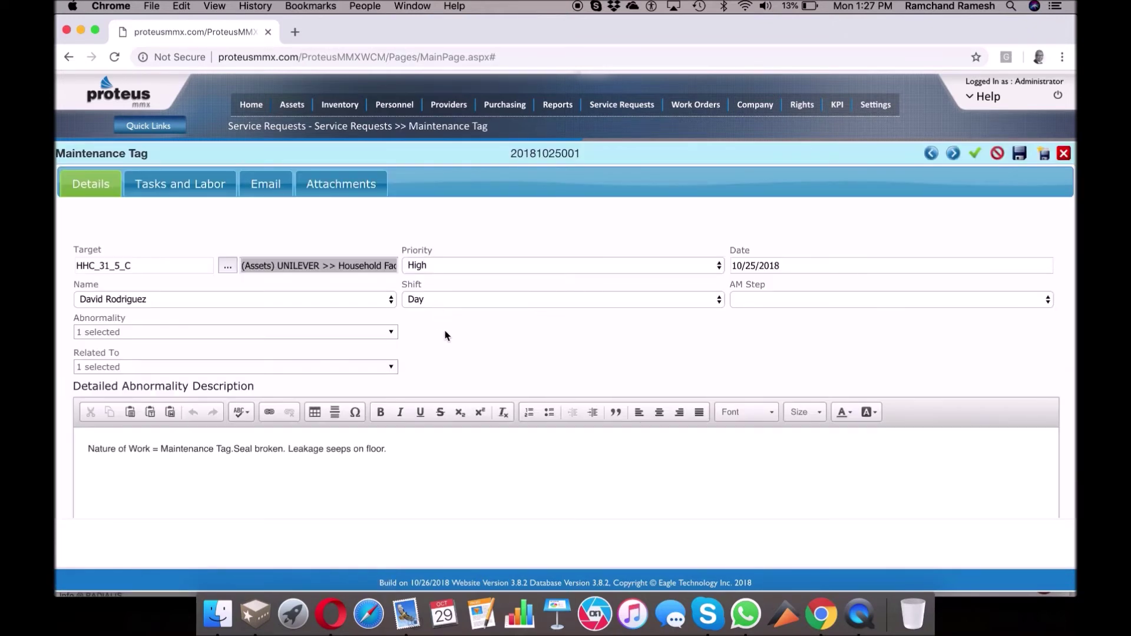
{"action": "scroll", "coordinate": [451, 341], "scroll_direction": "down", "scroll_amount": 3}
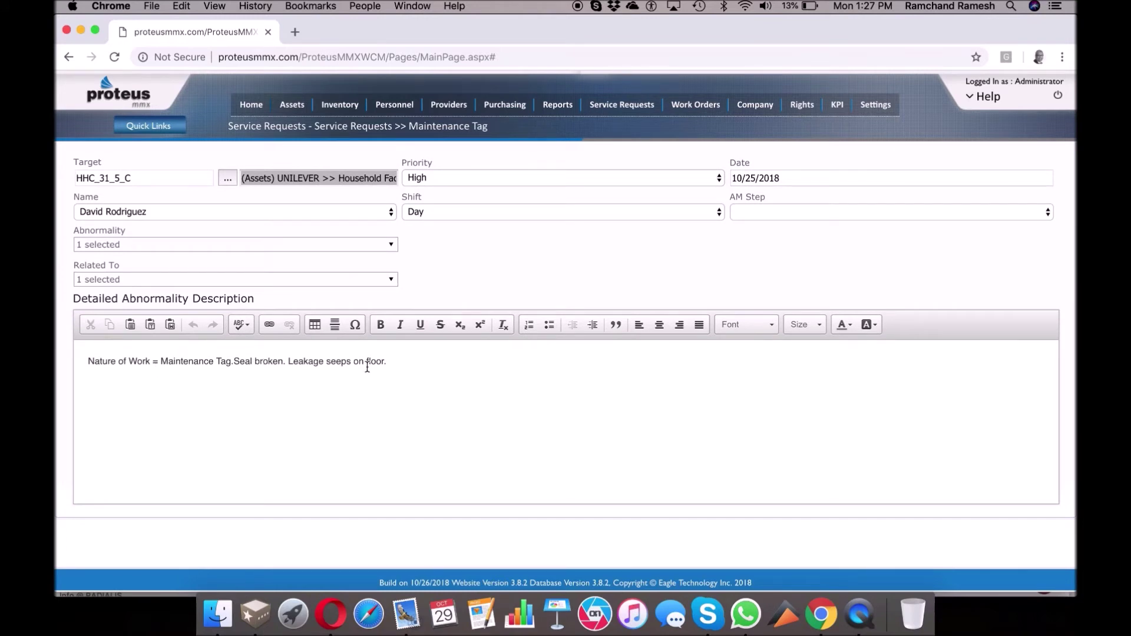
{"action": "scroll", "coordinate": [423, 318], "scroll_direction": "up", "scroll_amount": 3}
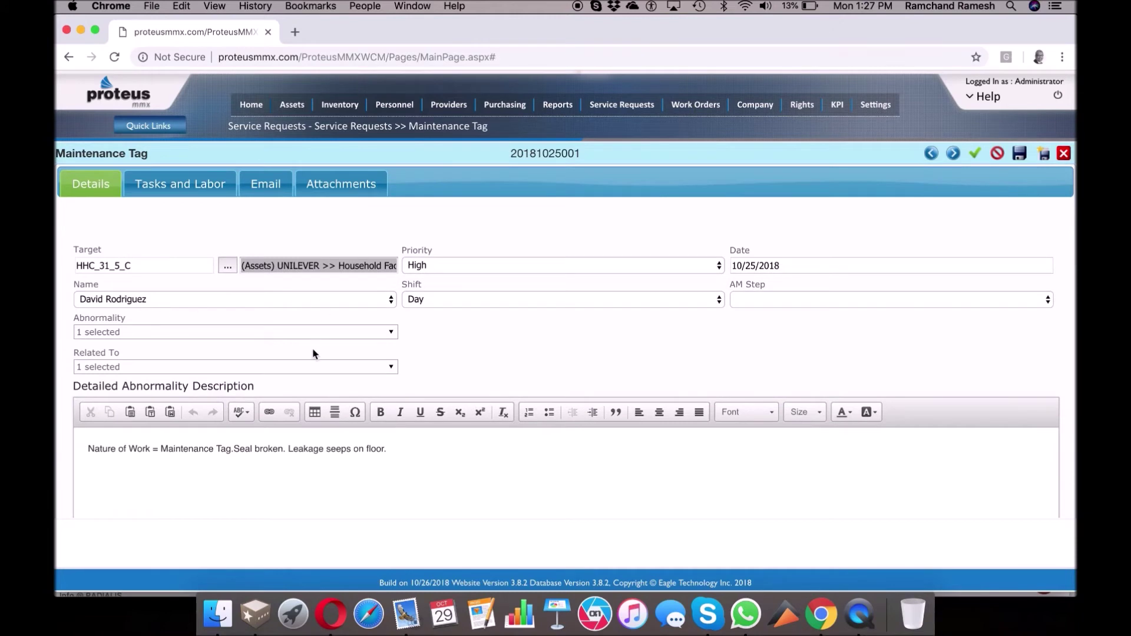
Step: Set the maintenance tag's AM Step to 1, keep the Day shift and show its tasks and labor
{"action": "left_click", "coordinate": [934, 298]}
{"action": "left_click", "coordinate": [928, 312]}
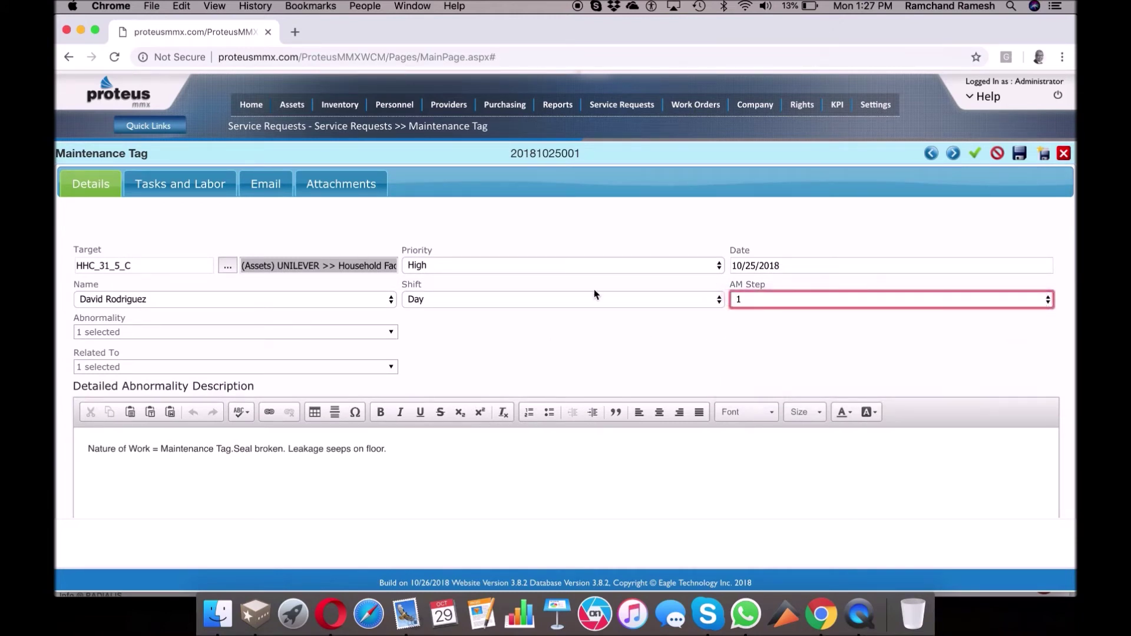
{"action": "left_click", "coordinate": [510, 302]}
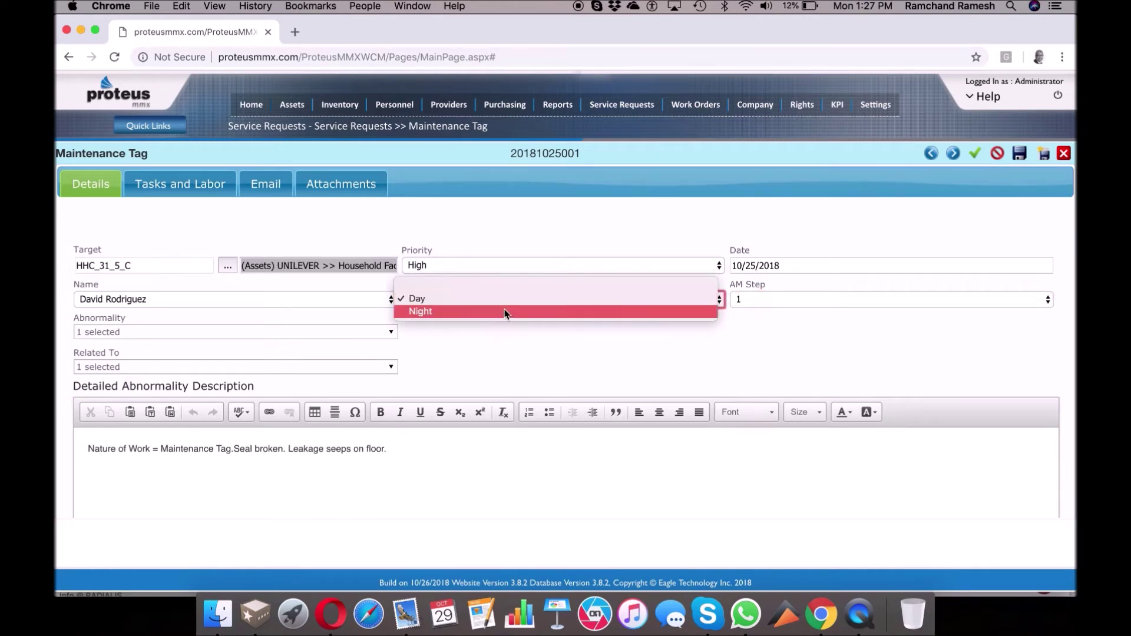
{"action": "left_click", "coordinate": [497, 345]}
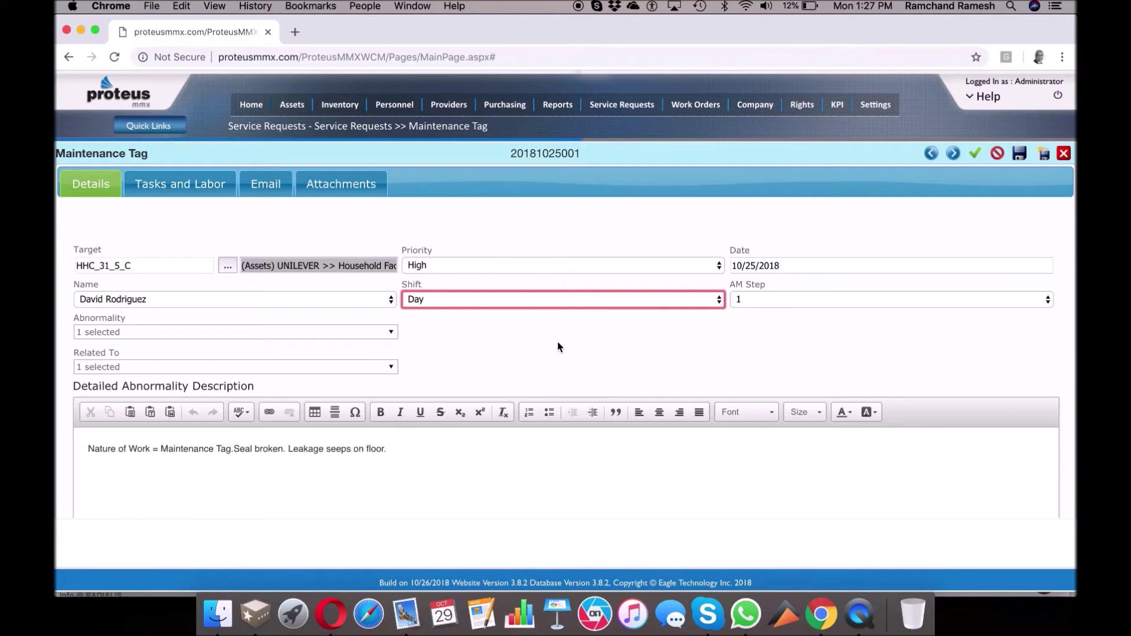
{"action": "left_click", "coordinate": [208, 185]}
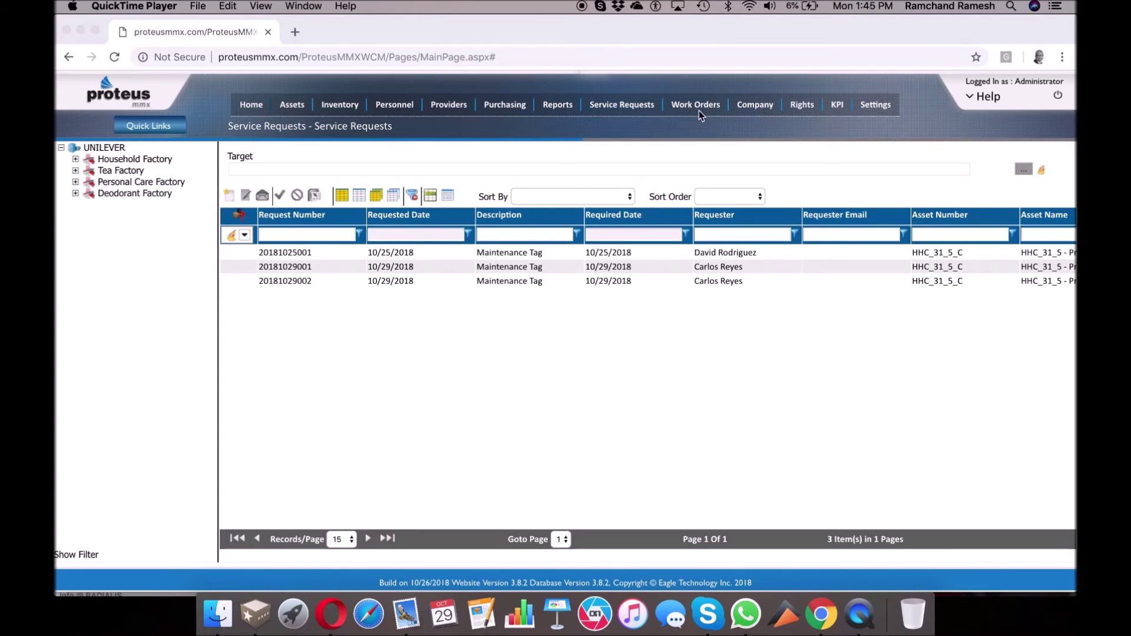
Step: Show the work orders list and look through the planned, emergency, demand and breakdown maintenance entries
{"action": "left_click", "coordinate": [702, 104]}
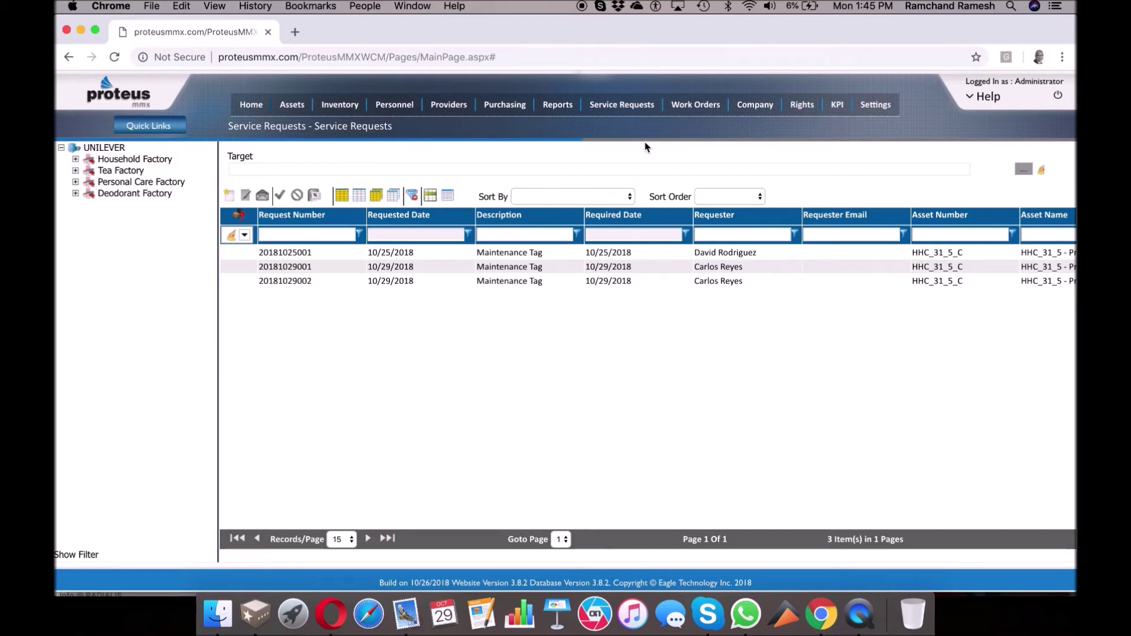
{"action": "mouse_move", "coordinate": [697, 107]}
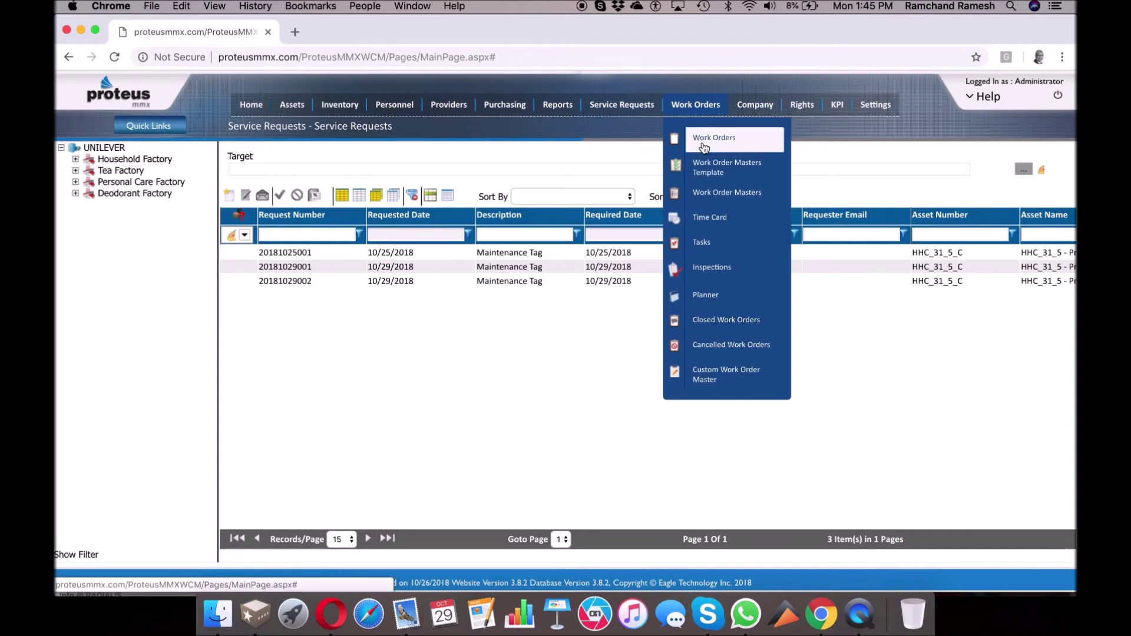
{"action": "left_click", "coordinate": [704, 141]}
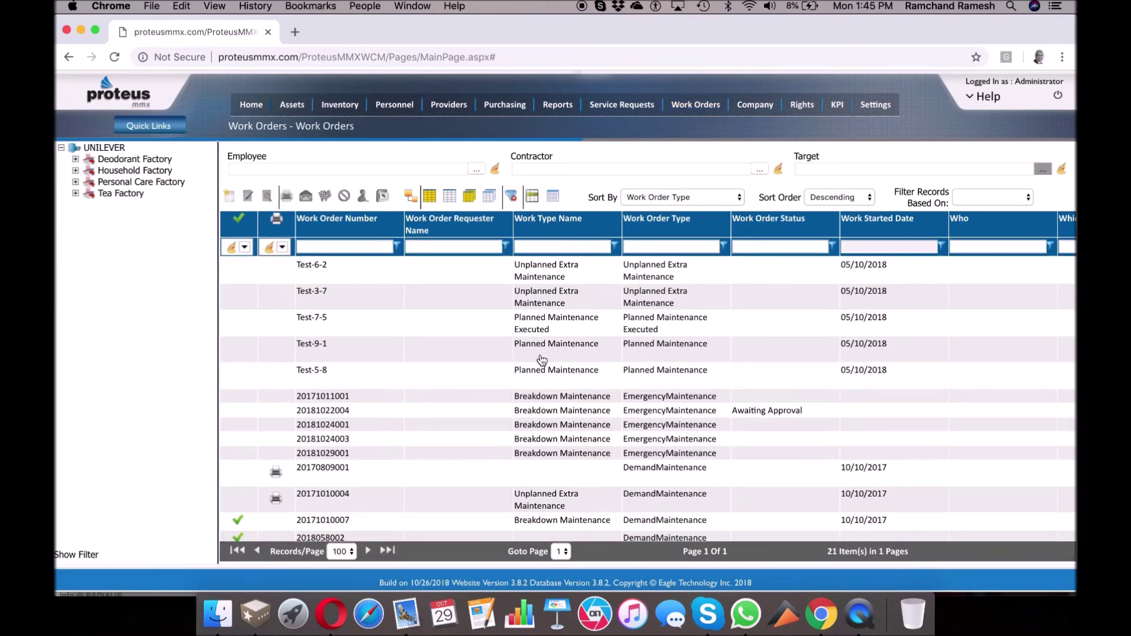
{"action": "scroll", "coordinate": [541, 360], "scroll_direction": "down", "scroll_amount": 3}
{"action": "scroll", "coordinate": [541, 359], "scroll_direction": "up", "scroll_amount": 2}
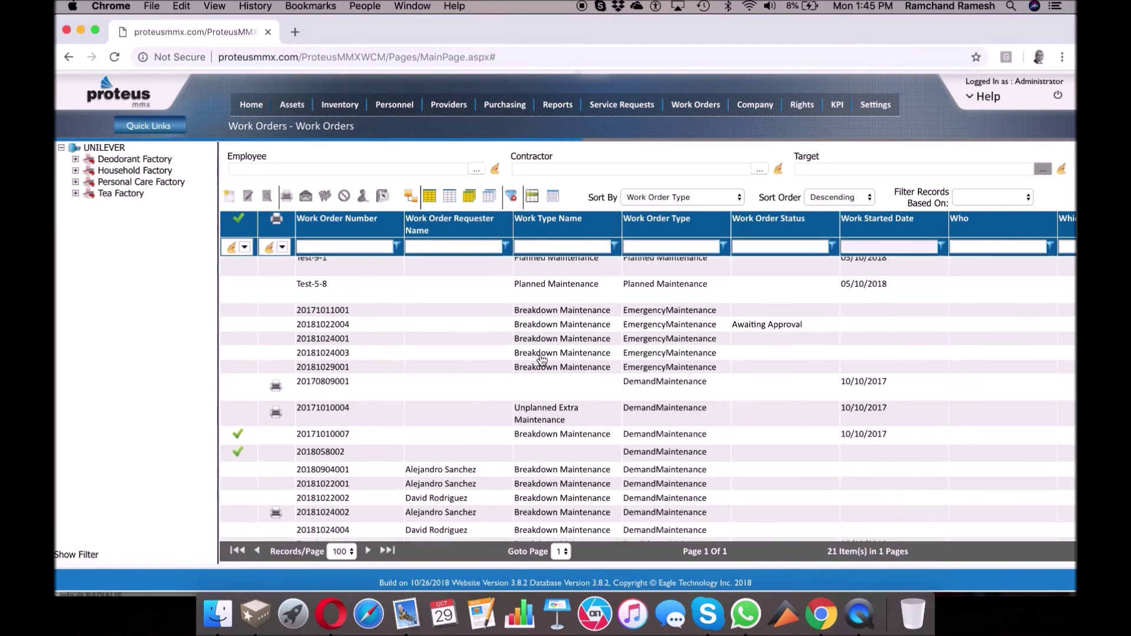
{"action": "scroll", "coordinate": [543, 361], "scroll_direction": "down", "scroll_amount": 1}
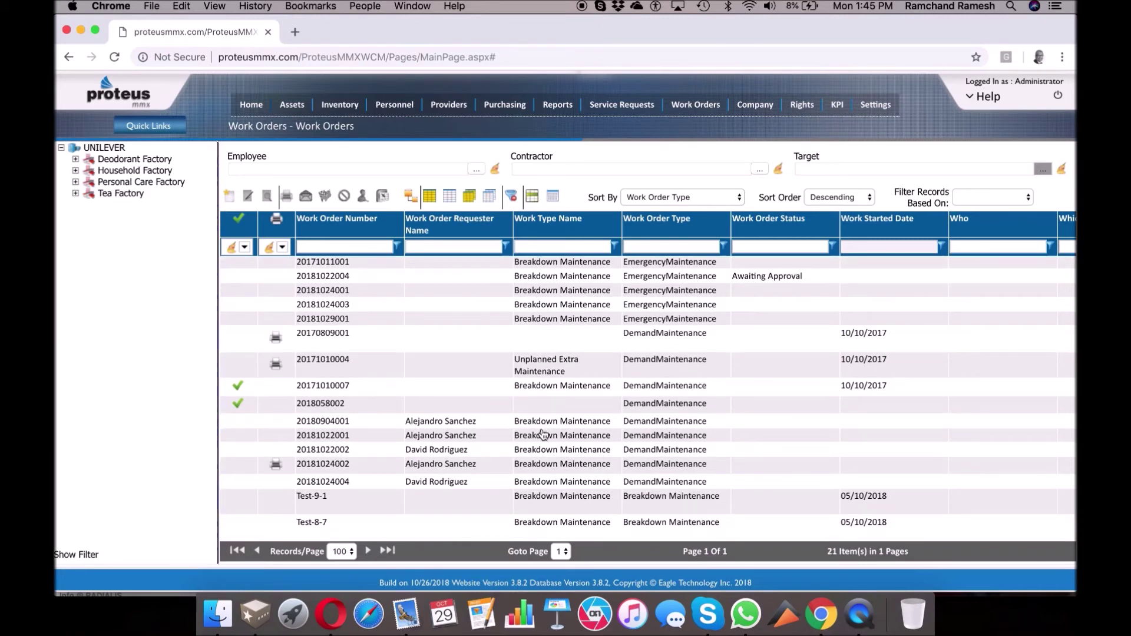
{"action": "scroll", "coordinate": [543, 434], "scroll_direction": "up", "scroll_amount": 3}
Step: Open the last EmergencyMaintenance work order and examine its details, tasks and labor, parts, tools and causes
{"action": "left_click", "coordinate": [442, 419]}
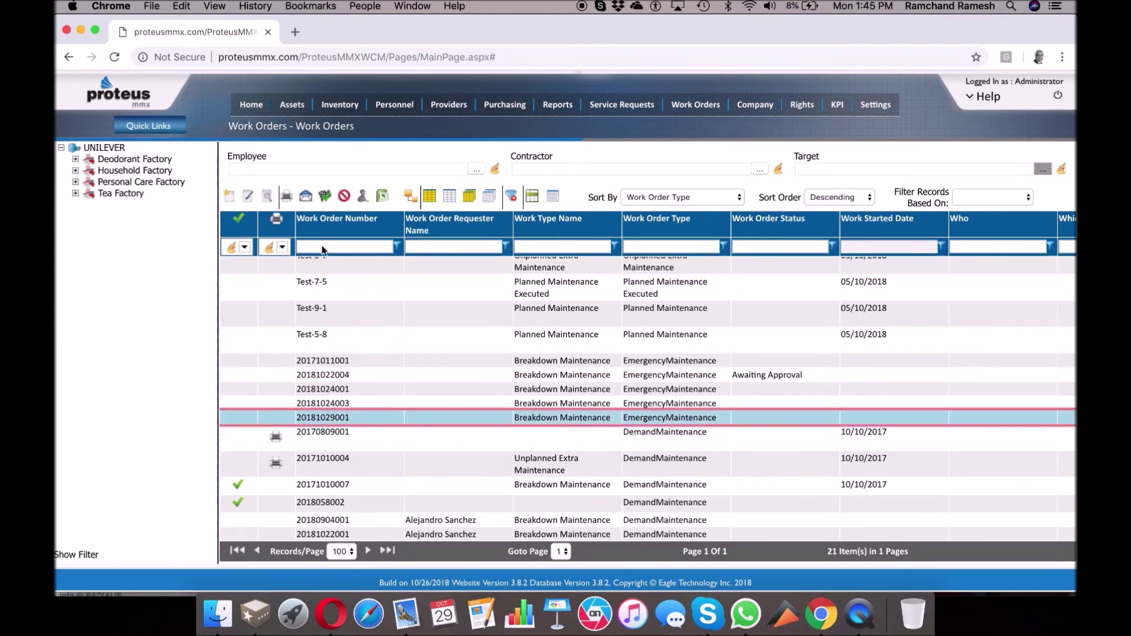
{"action": "left_click", "coordinate": [247, 196]}
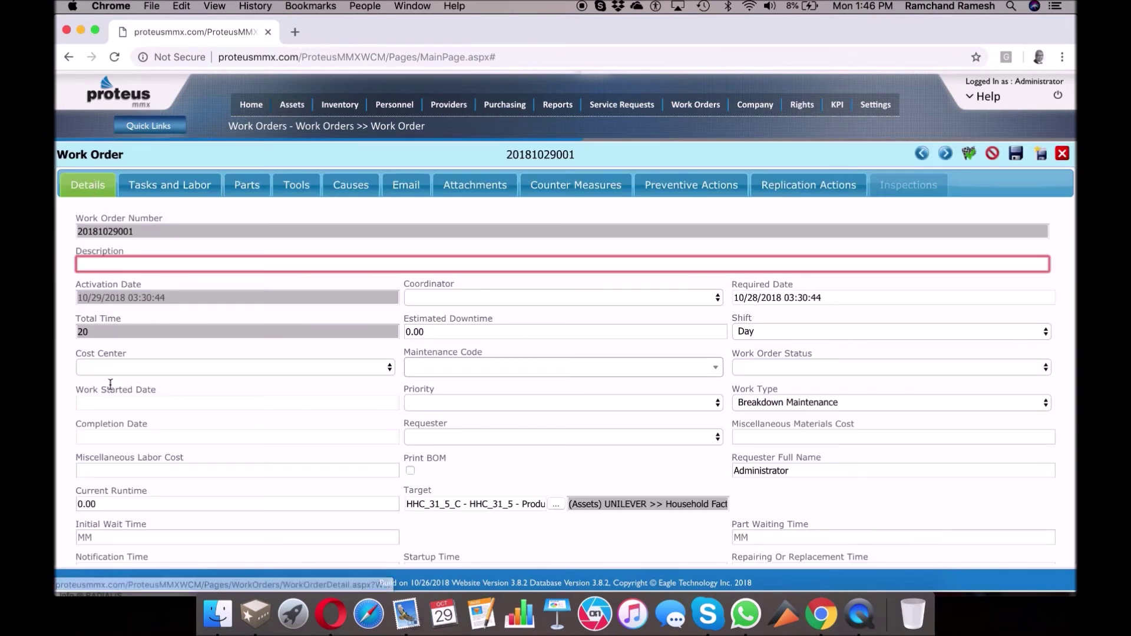
{"action": "left_click", "coordinate": [146, 192]}
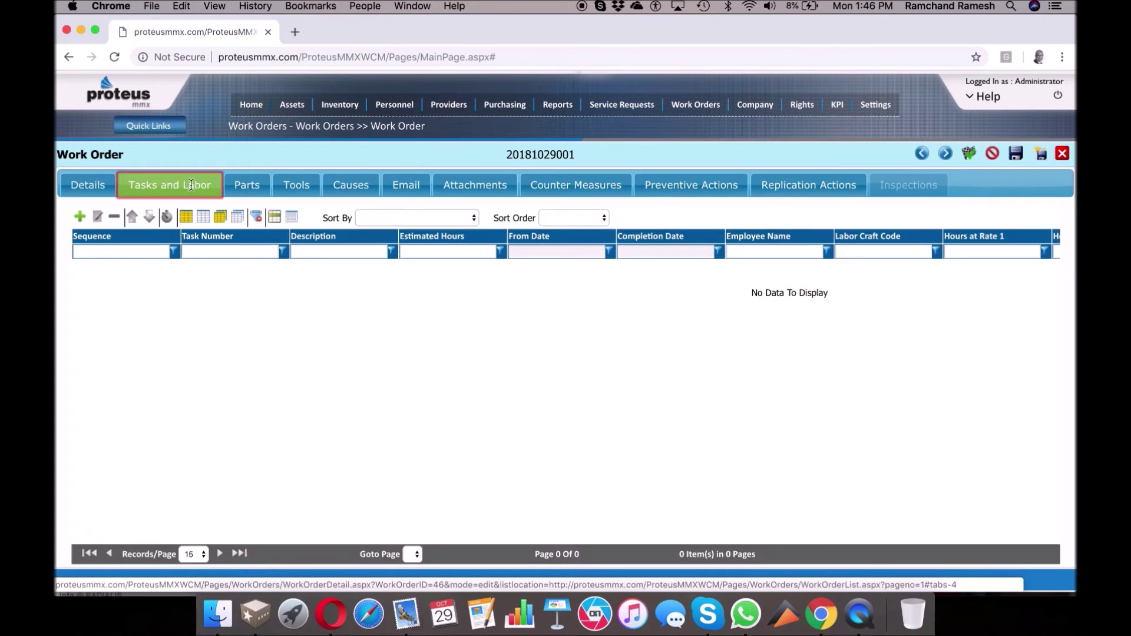
{"action": "left_click", "coordinate": [252, 185]}
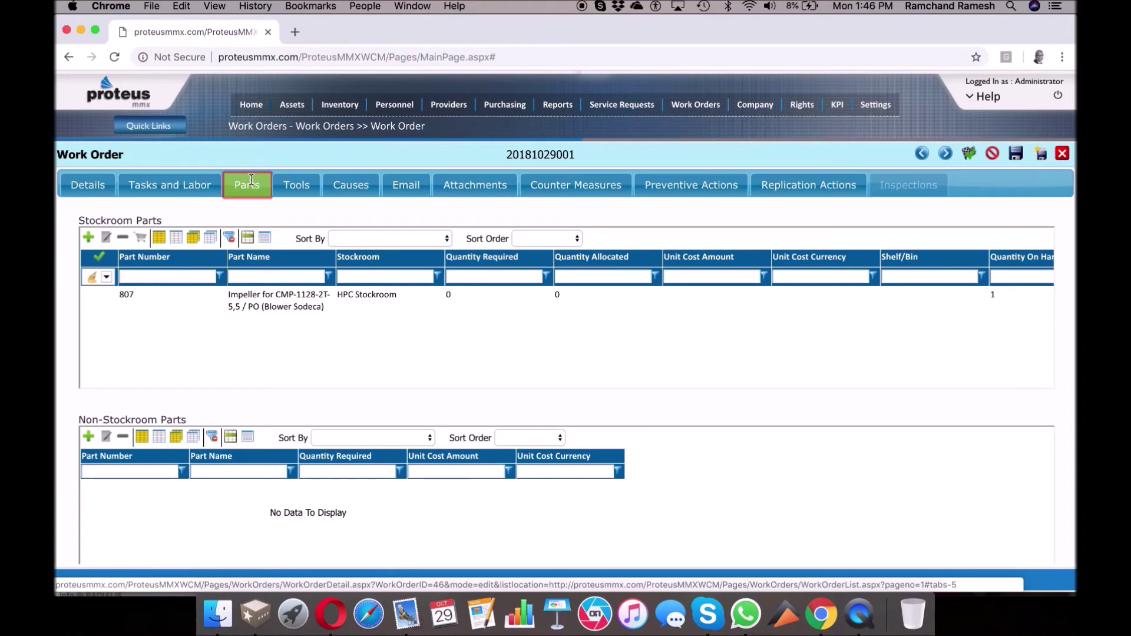
{"action": "left_click", "coordinate": [305, 189]}
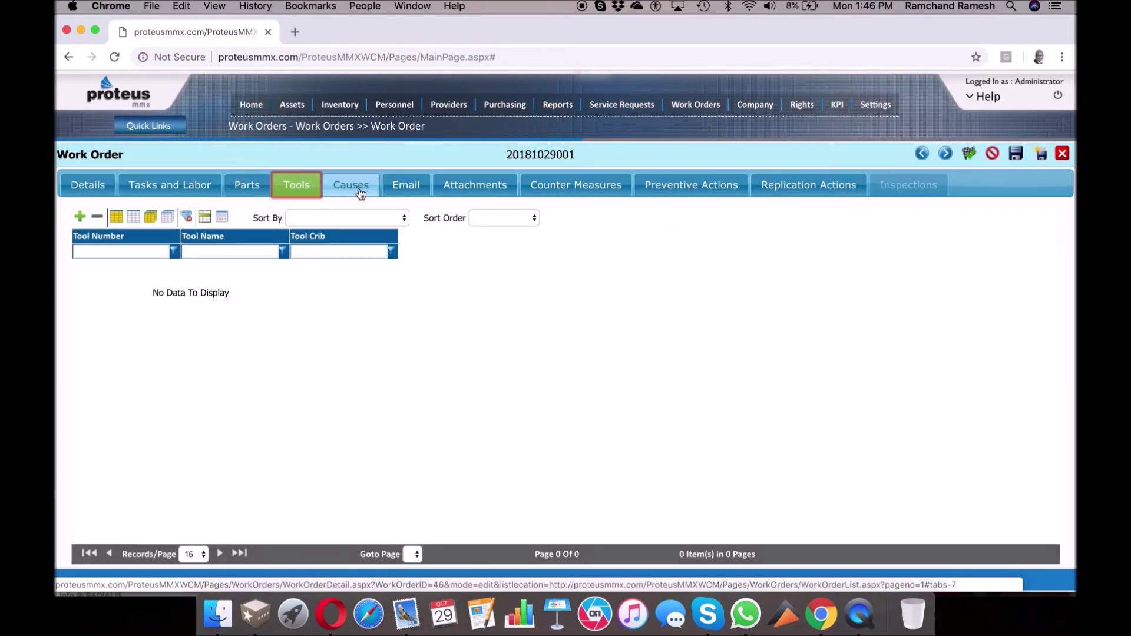
{"action": "left_click", "coordinate": [360, 193]}
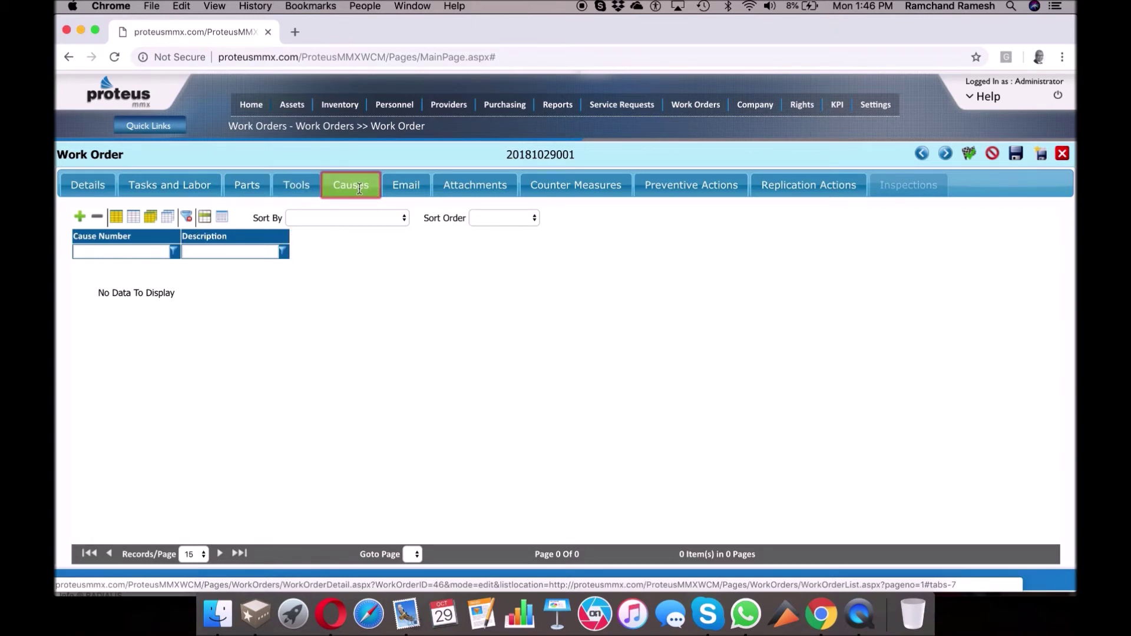
Step: Examine the work order's email, attachments, counter measures, preventive actions and replication actions
{"action": "left_click", "coordinate": [404, 192]}
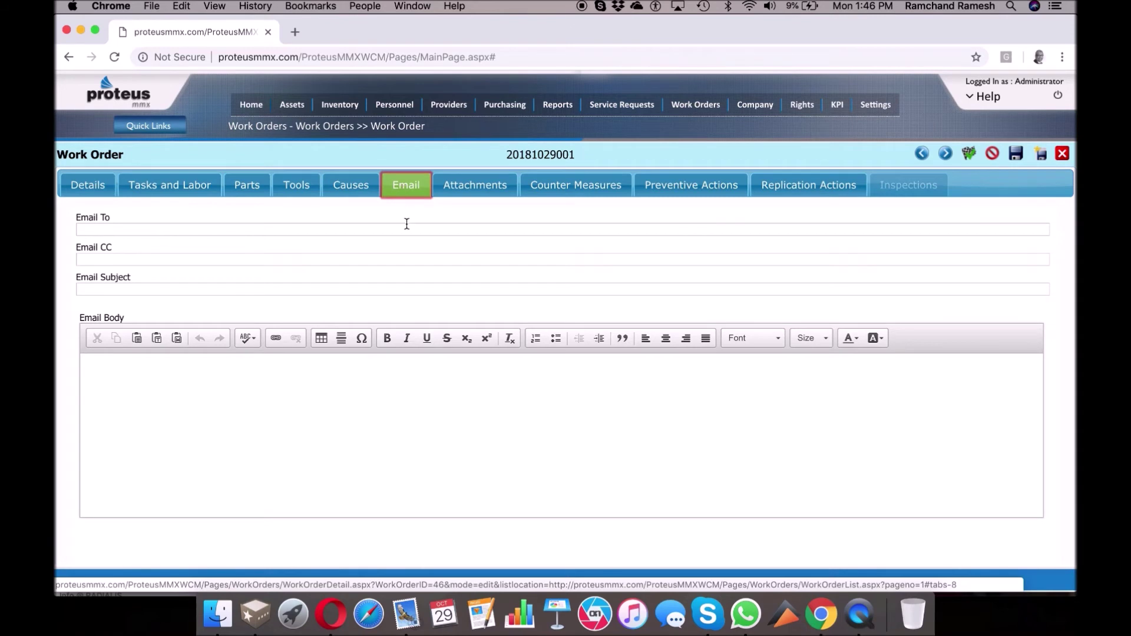
{"action": "left_click", "coordinate": [477, 185]}
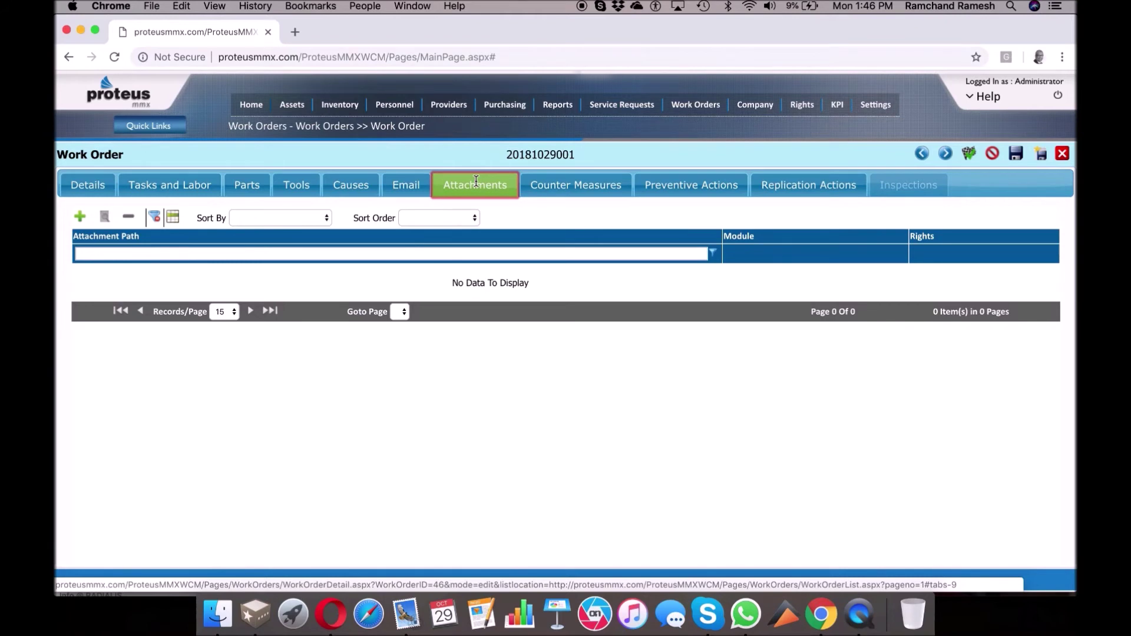
{"action": "left_click", "coordinate": [580, 189]}
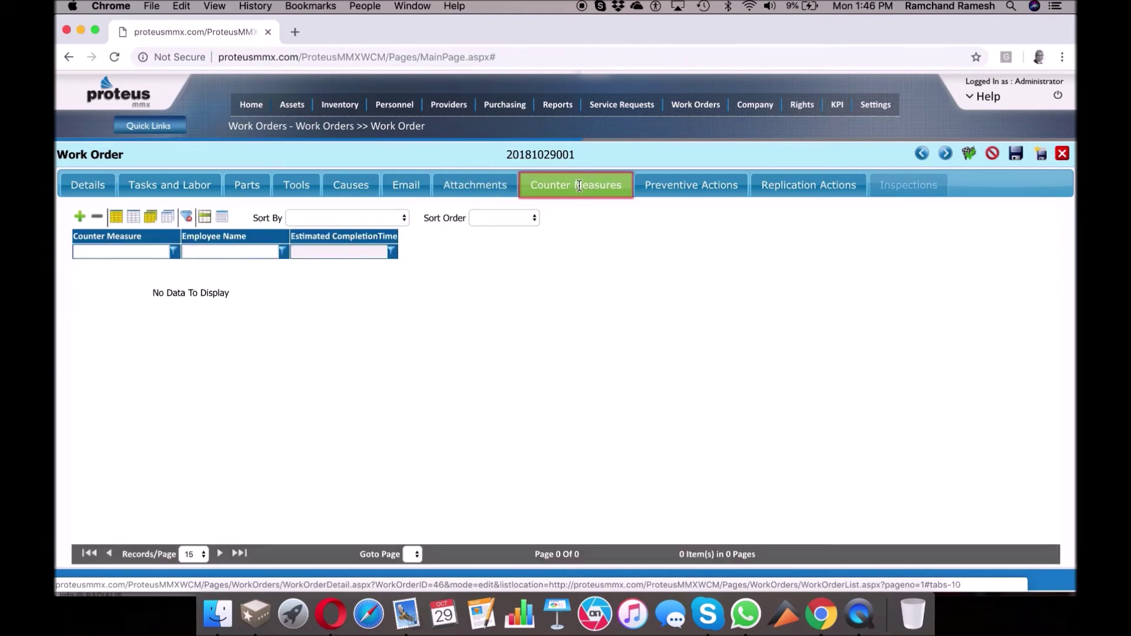
{"action": "left_click", "coordinate": [669, 189]}
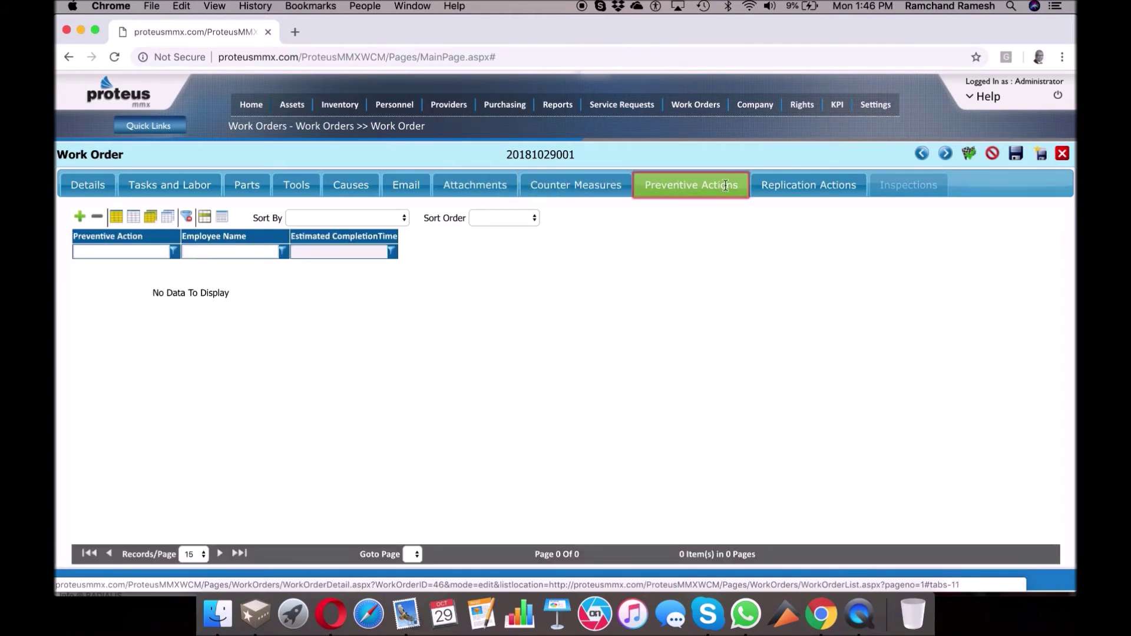
{"action": "left_click", "coordinate": [783, 195]}
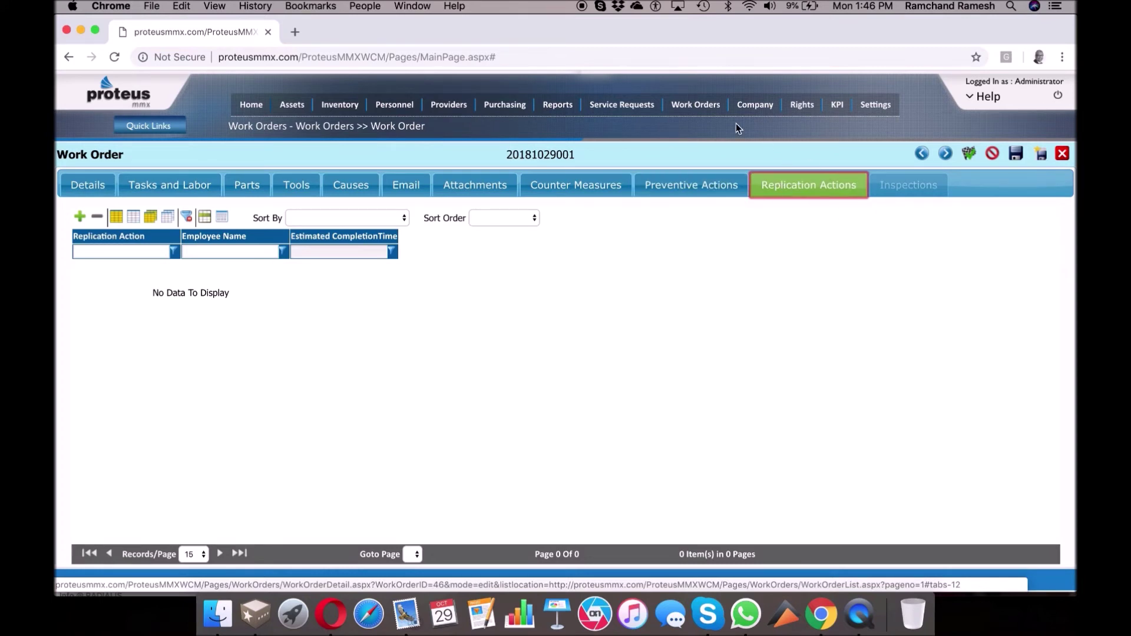
Step: Show the work order masters list and open the HHC-LINE31-100 planned maintenance master for editing
{"action": "mouse_move", "coordinate": [691, 106]}
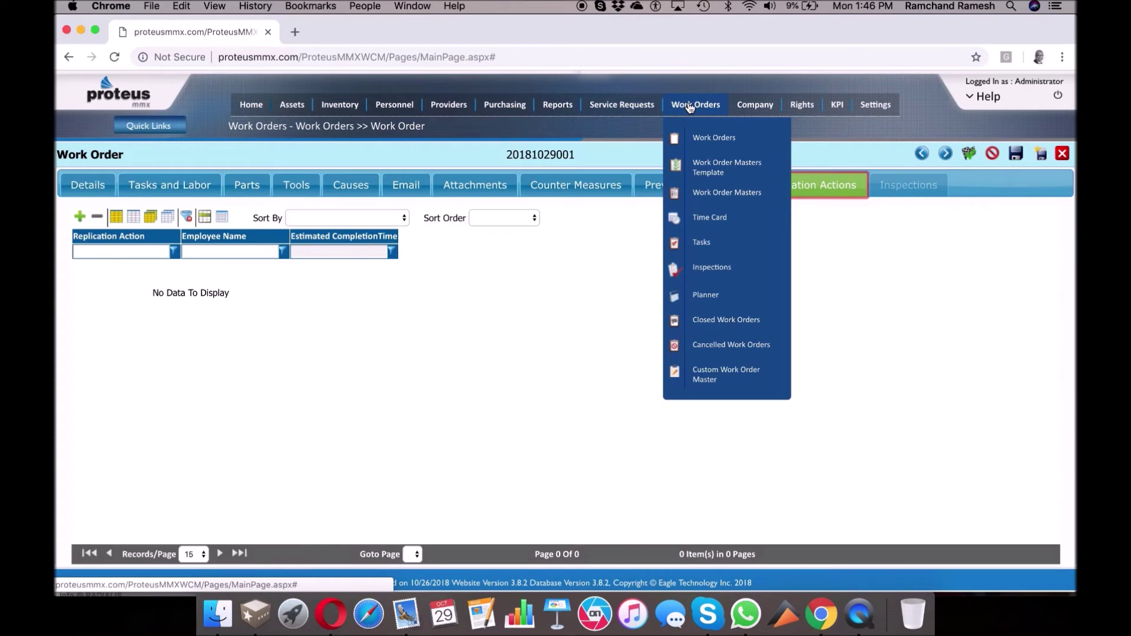
{"action": "left_click", "coordinate": [712, 192]}
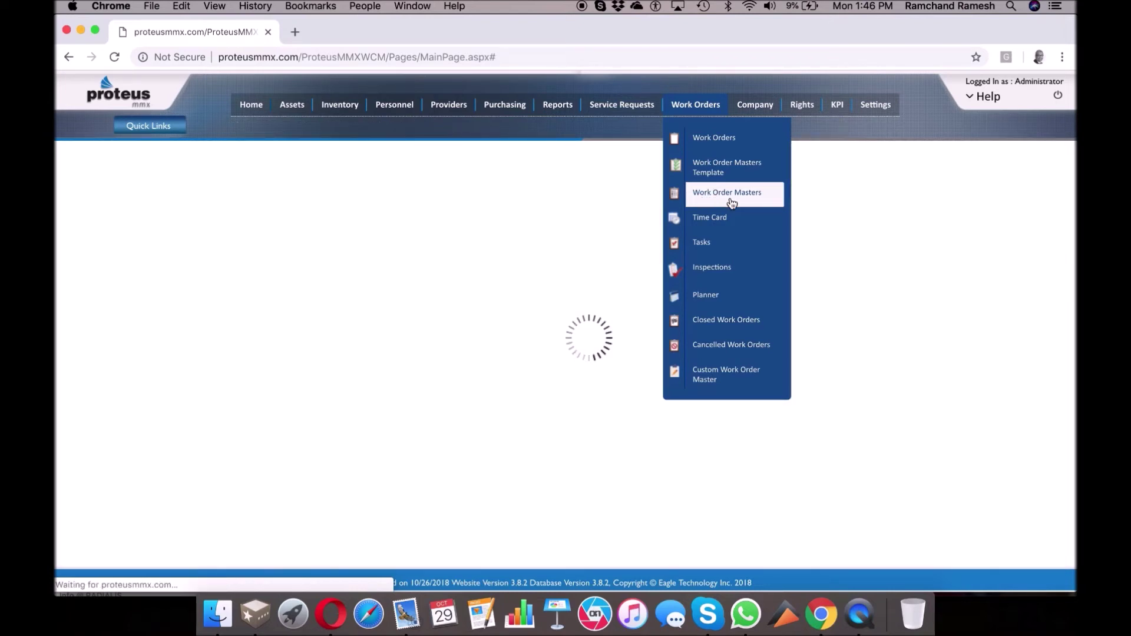
{"action": "scroll", "coordinate": [410, 276], "scroll_direction": "down", "scroll_amount": 15}
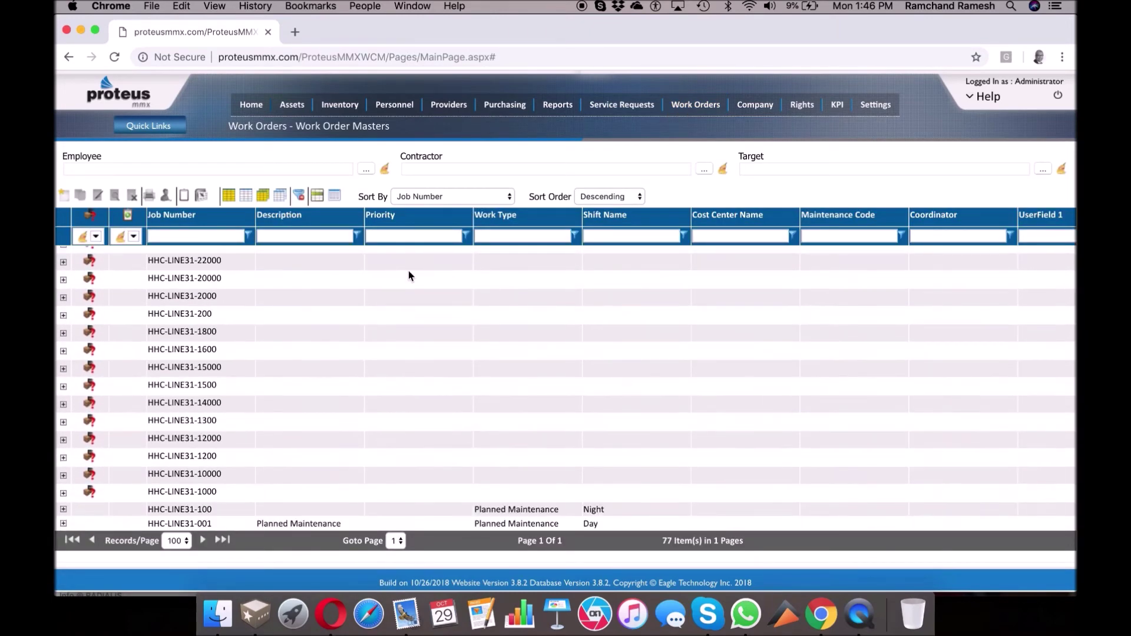
{"action": "left_click", "coordinate": [183, 512]}
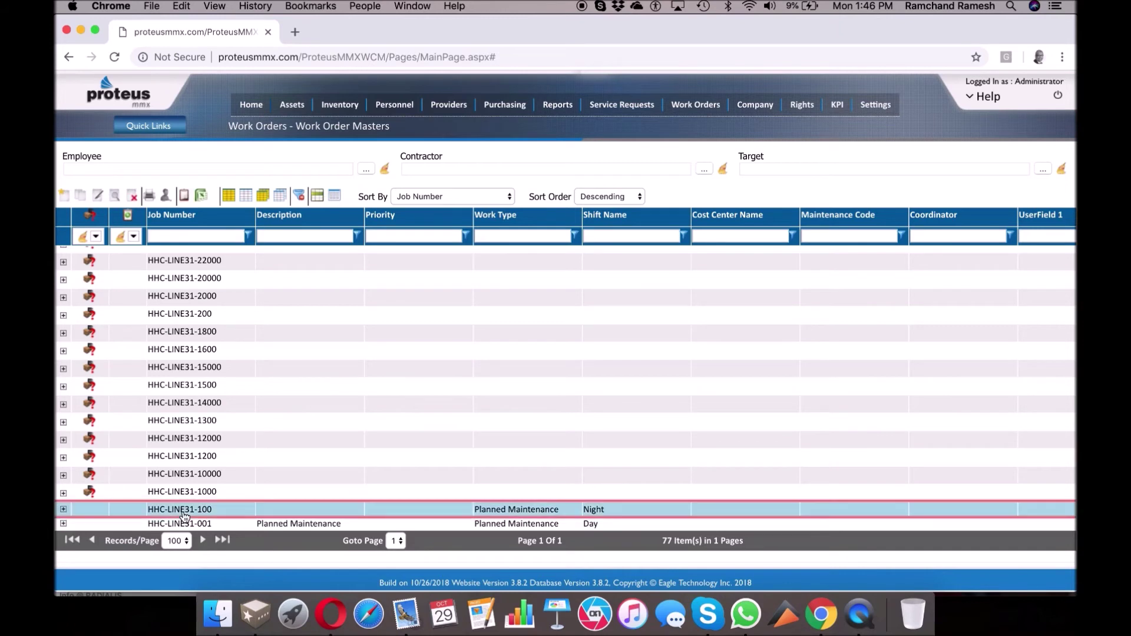
{"action": "left_click", "coordinate": [98, 200]}
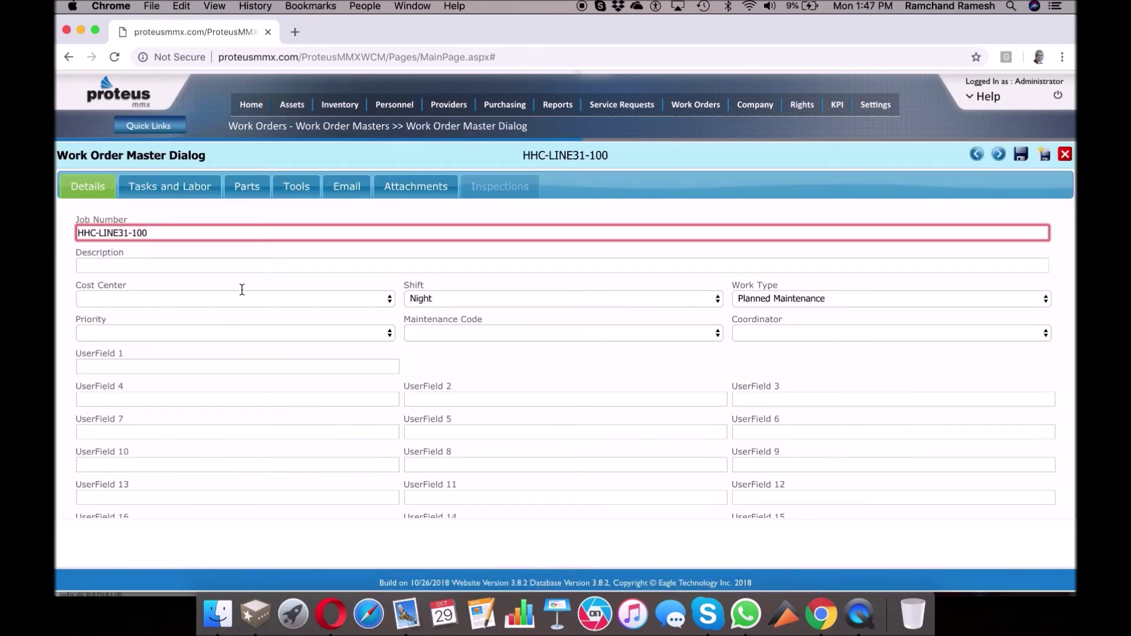
Step: Examine the work order master's tasks and labor, parts, tools, email and attachments, and close it
{"action": "left_click", "coordinate": [149, 185]}
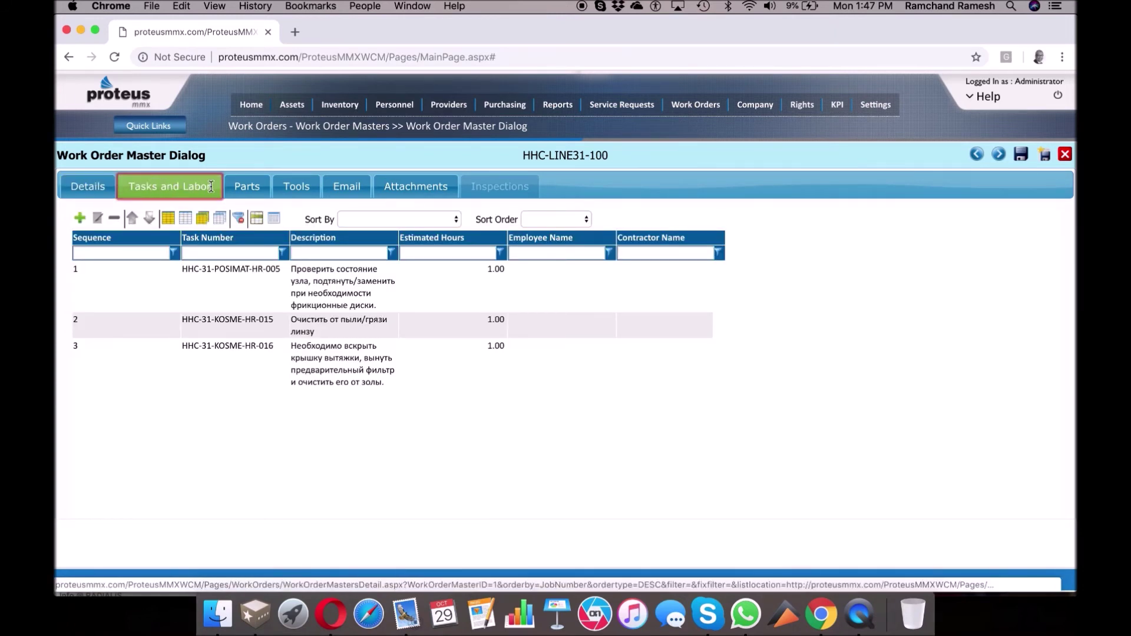
{"action": "left_click", "coordinate": [250, 186]}
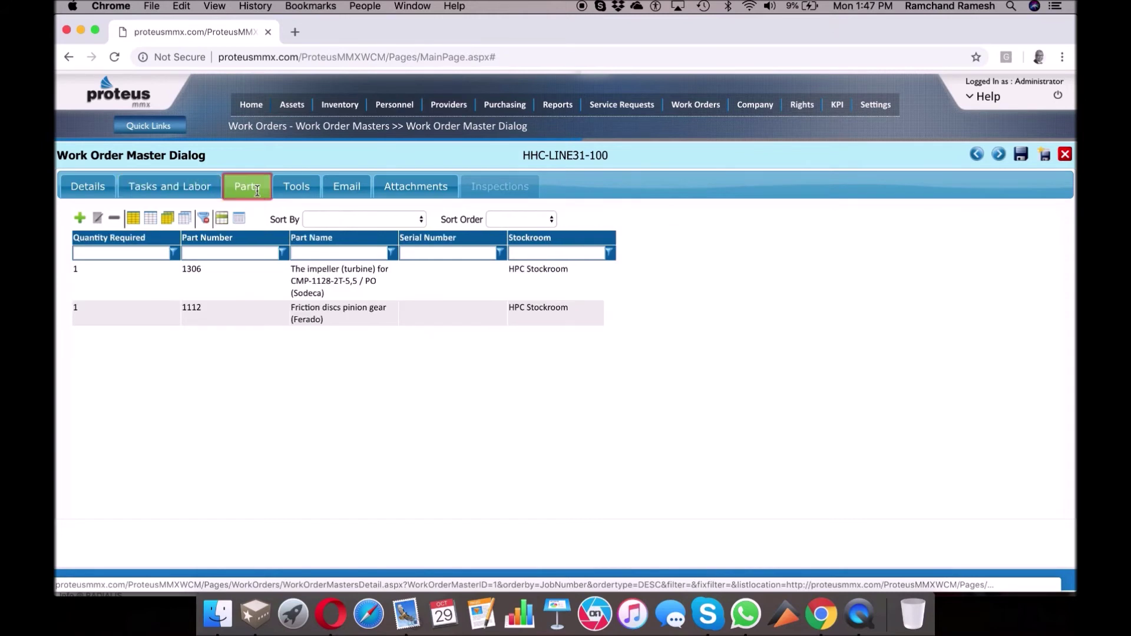
{"action": "left_click", "coordinate": [296, 185]}
{"action": "left_click", "coordinate": [347, 187]}
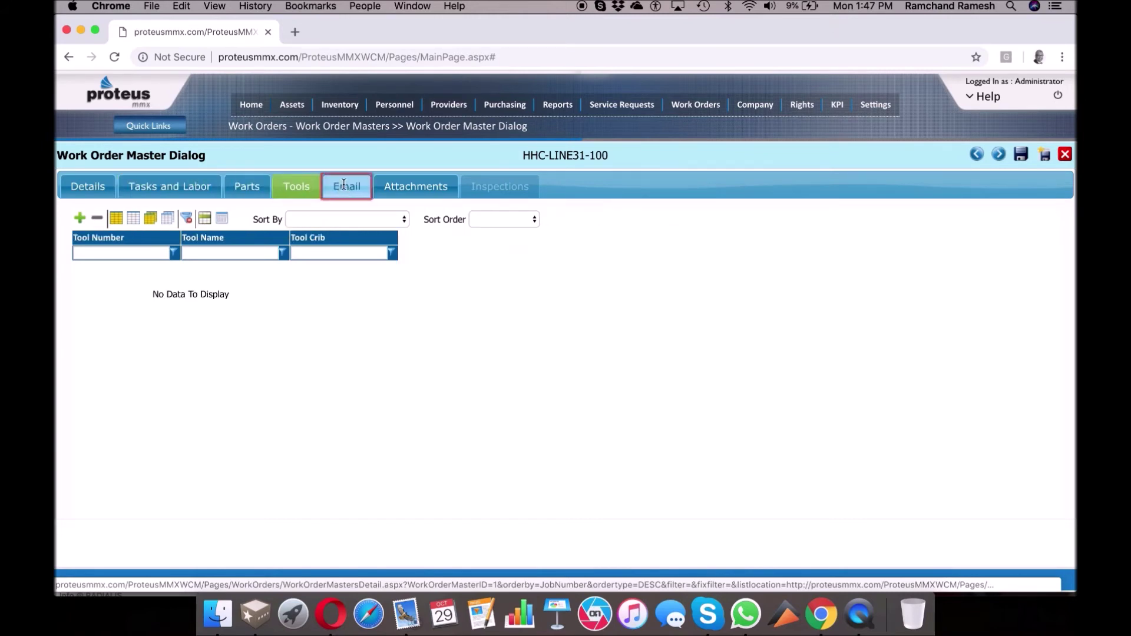
{"action": "left_click", "coordinate": [406, 187]}
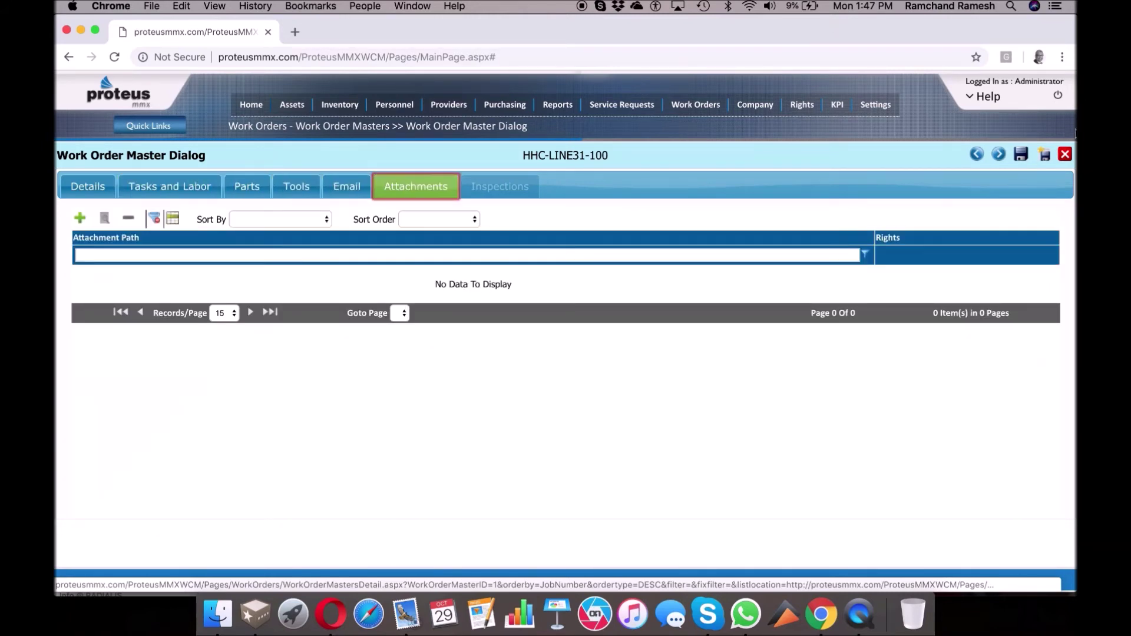
{"action": "left_click", "coordinate": [1065, 155]}
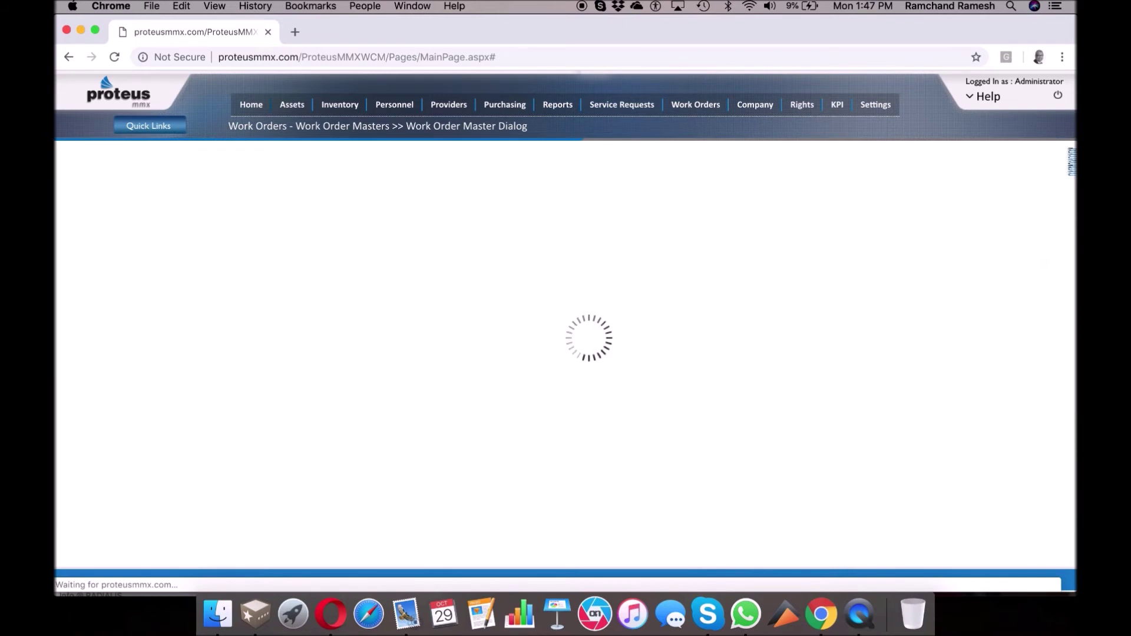
Step: Expand the HHC-LINE31-100 and HHC-LINE31-001 work order masters to examine their maintenance schedules
{"action": "scroll", "coordinate": [541, 341], "scroll_direction": "down", "scroll_amount": 15}
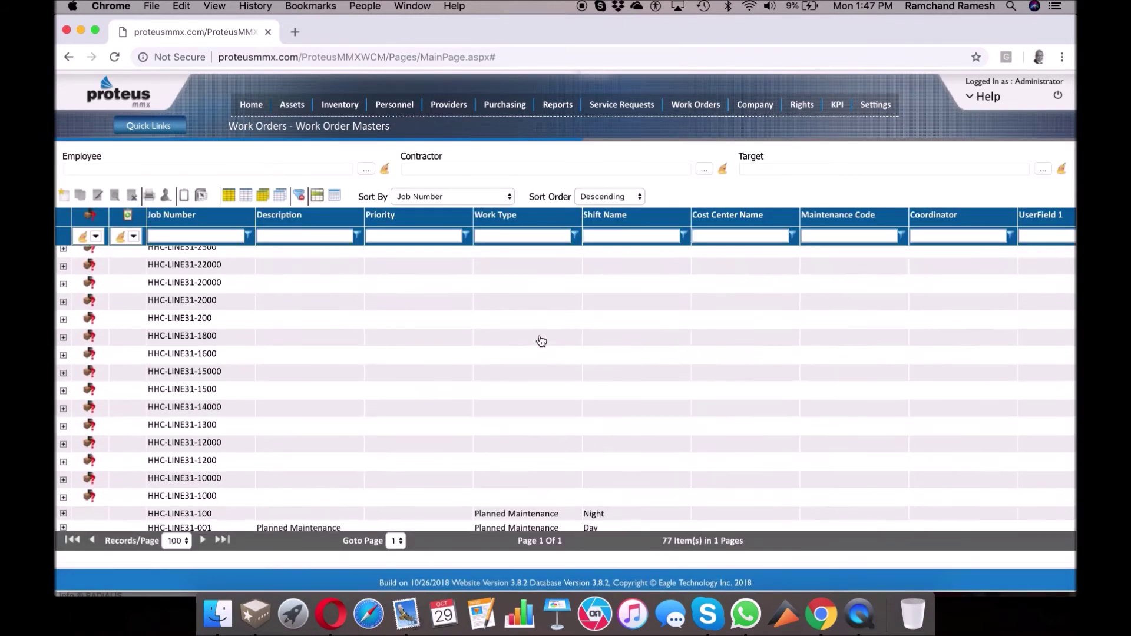
{"action": "left_click", "coordinate": [63, 509]}
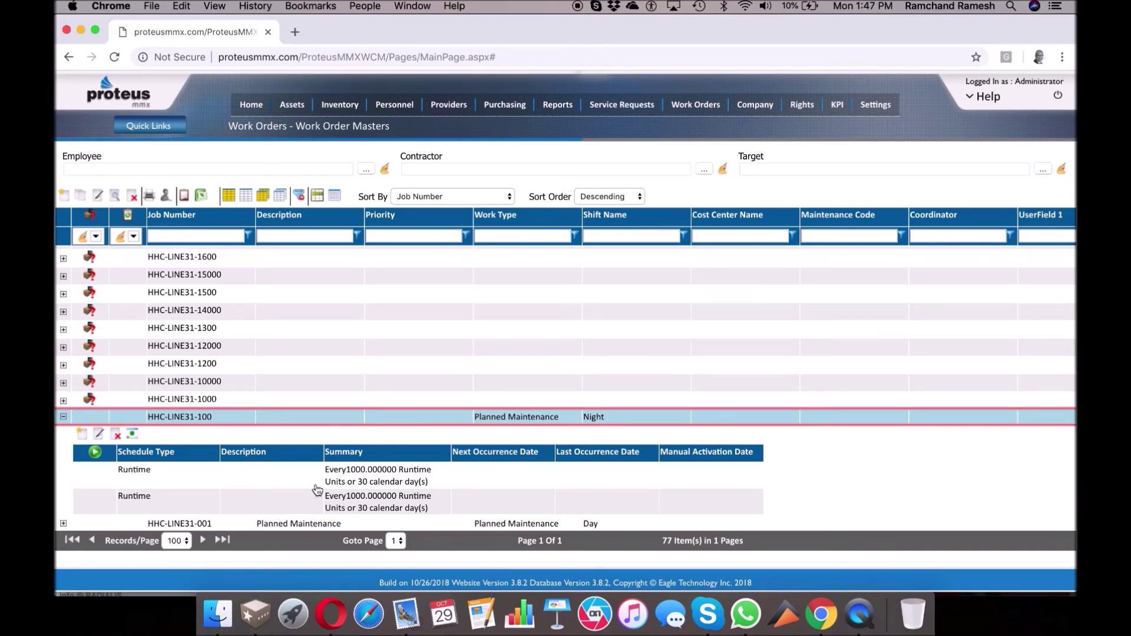
{"action": "left_click", "coordinate": [64, 524]}
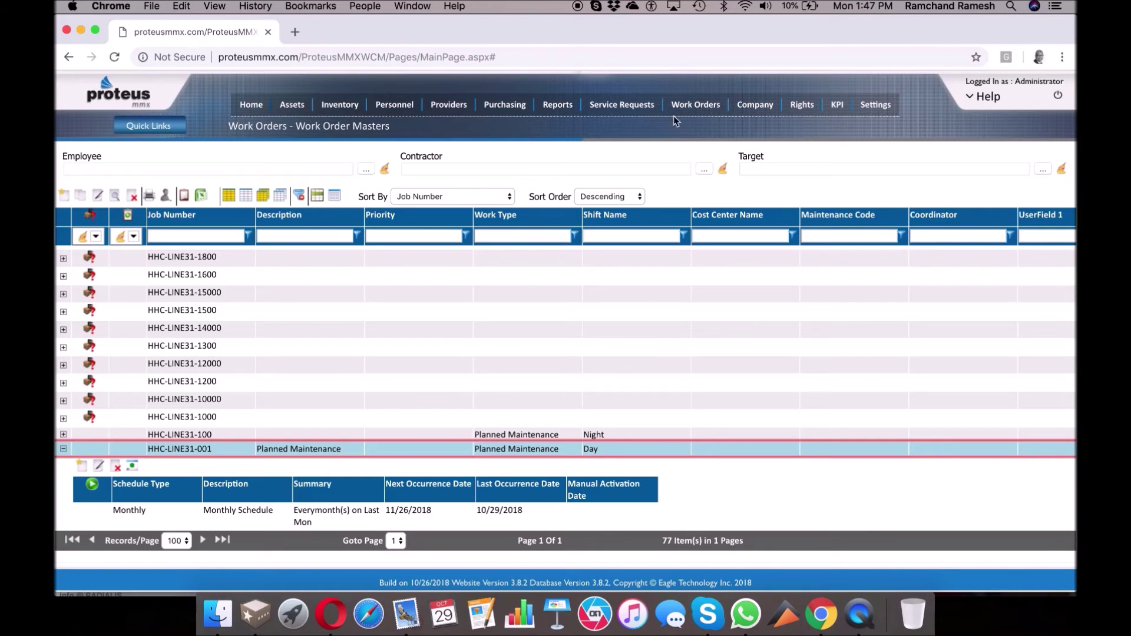
Step: Show the Labor Load Balancing planner and look through each employee's daily hours and work order load
{"action": "left_click", "coordinate": [701, 107]}
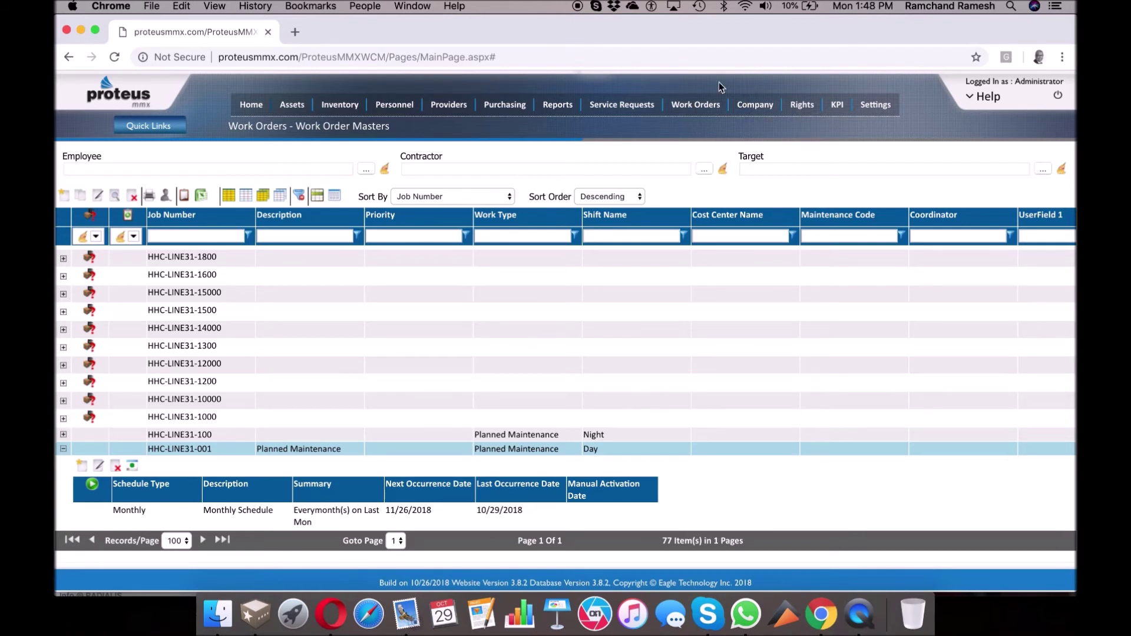
{"action": "mouse_move", "coordinate": [697, 105]}
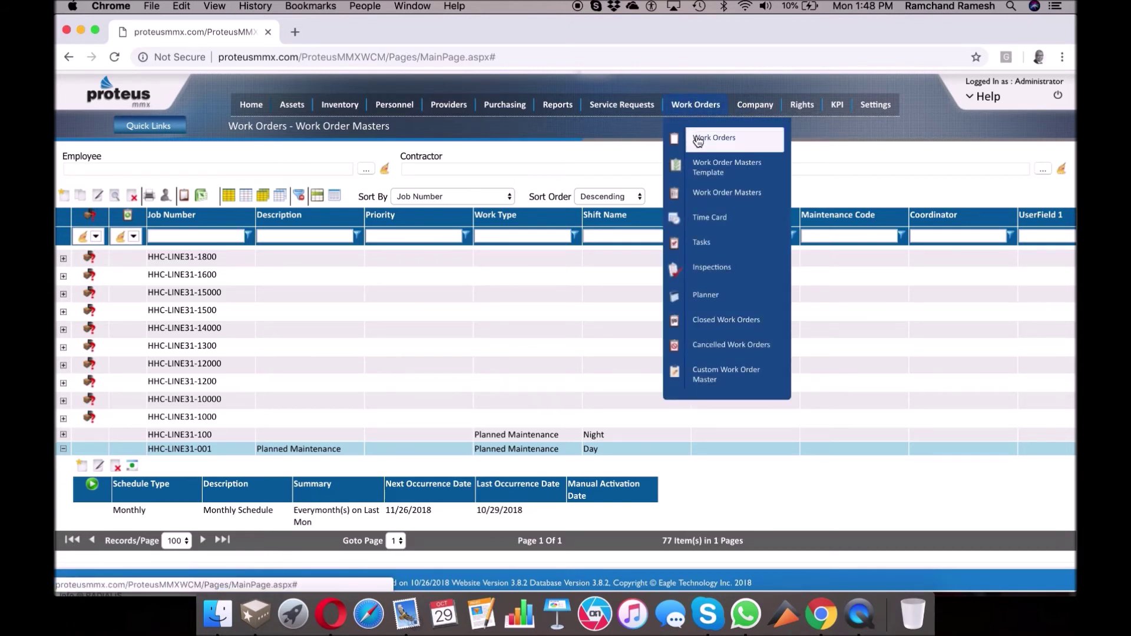
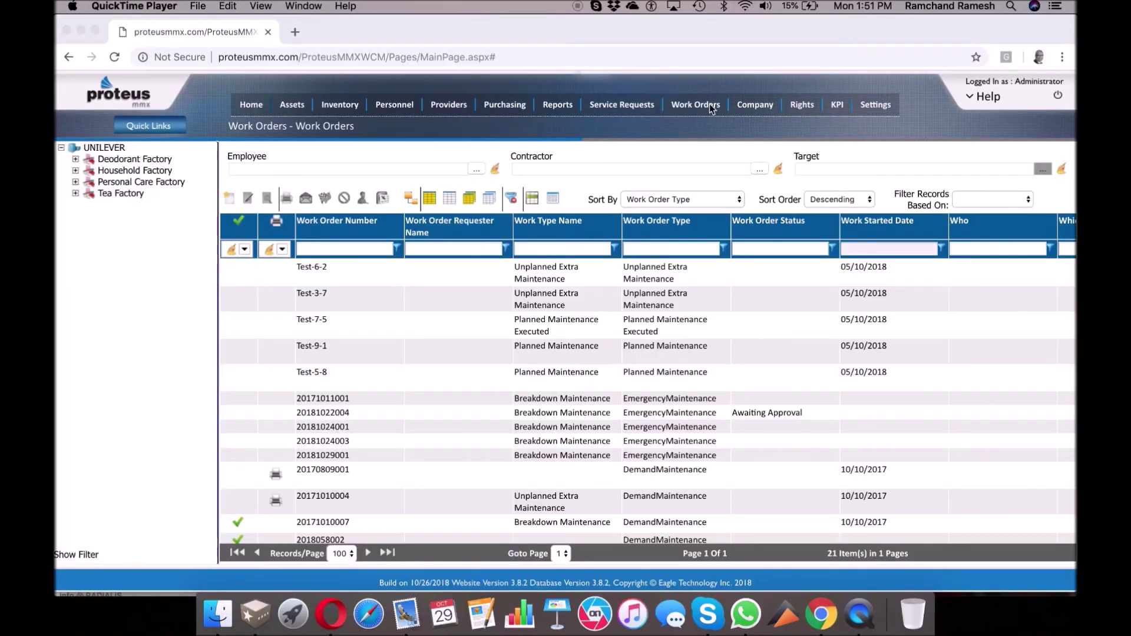
{"action": "left_click", "coordinate": [712, 106]}
{"action": "left_click", "coordinate": [713, 109]}
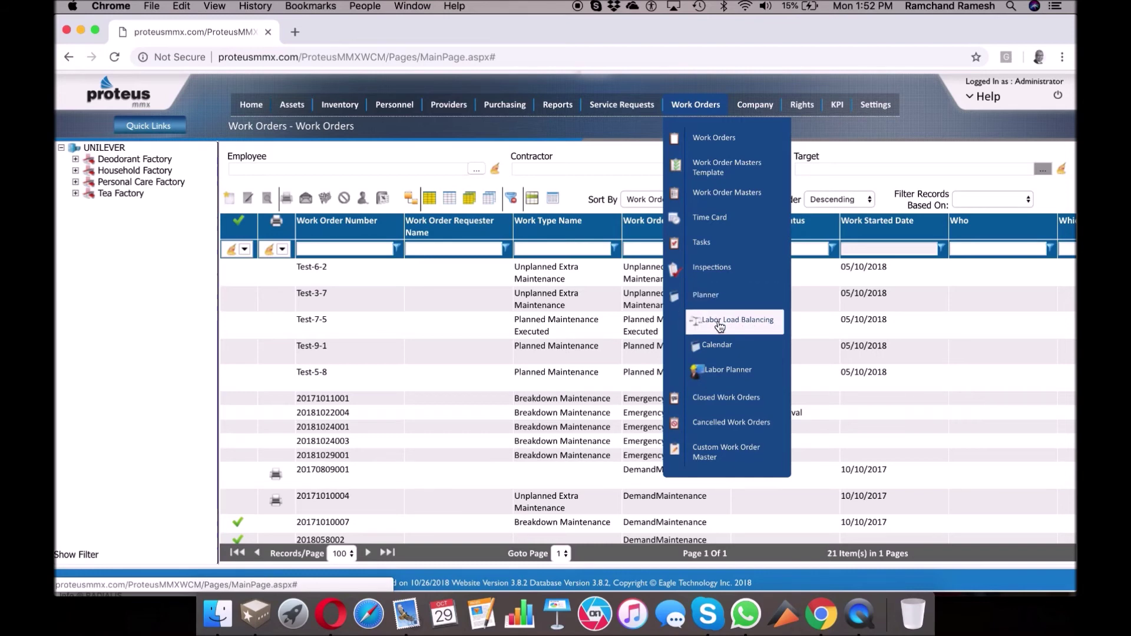
{"action": "left_click", "coordinate": [720, 325]}
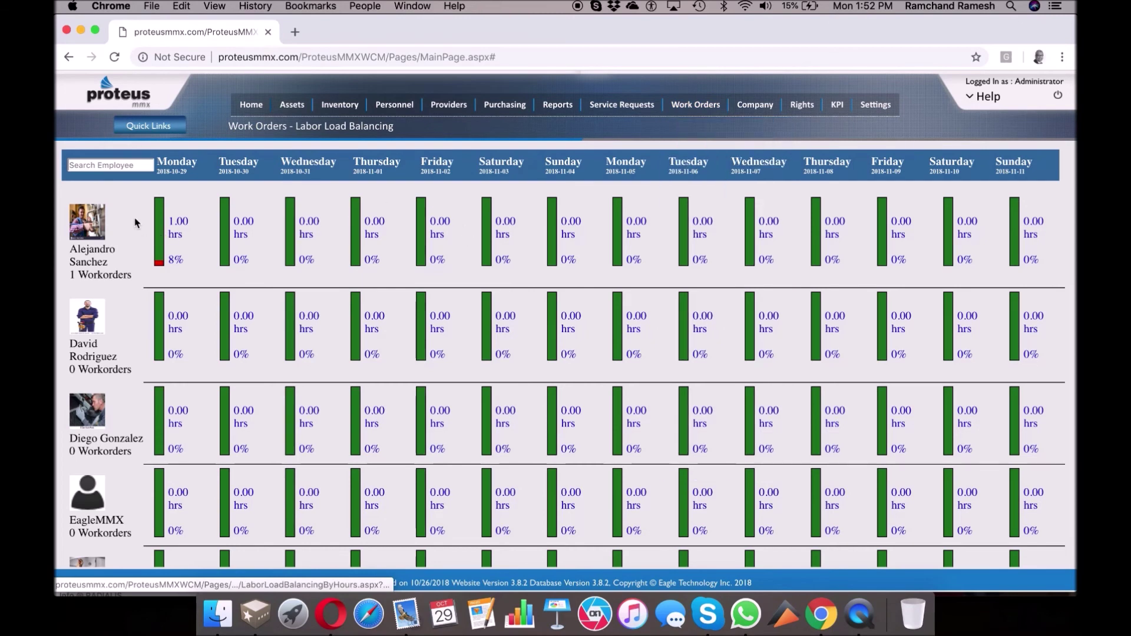
{"action": "scroll", "coordinate": [124, 245], "scroll_direction": "down", "scroll_amount": 5}
{"action": "scroll", "coordinate": [125, 245], "scroll_direction": "up", "scroll_amount": 2}
{"action": "scroll", "coordinate": [124, 245], "scroll_direction": "up", "scroll_amount": 2}
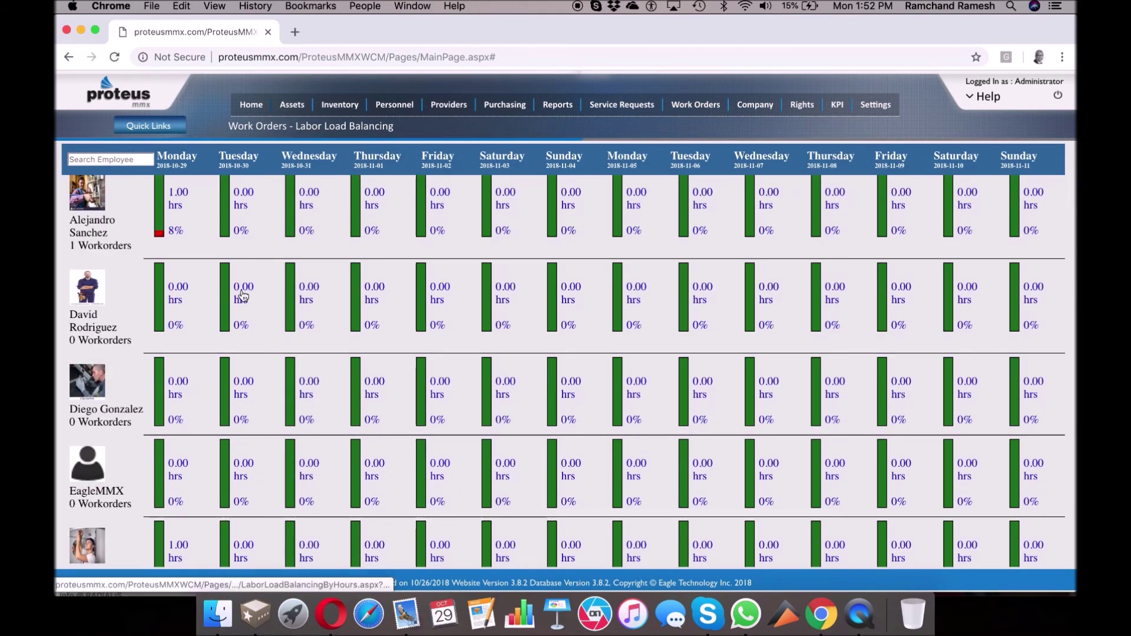
{"action": "scroll", "coordinate": [243, 294], "scroll_direction": "down", "scroll_amount": 2}
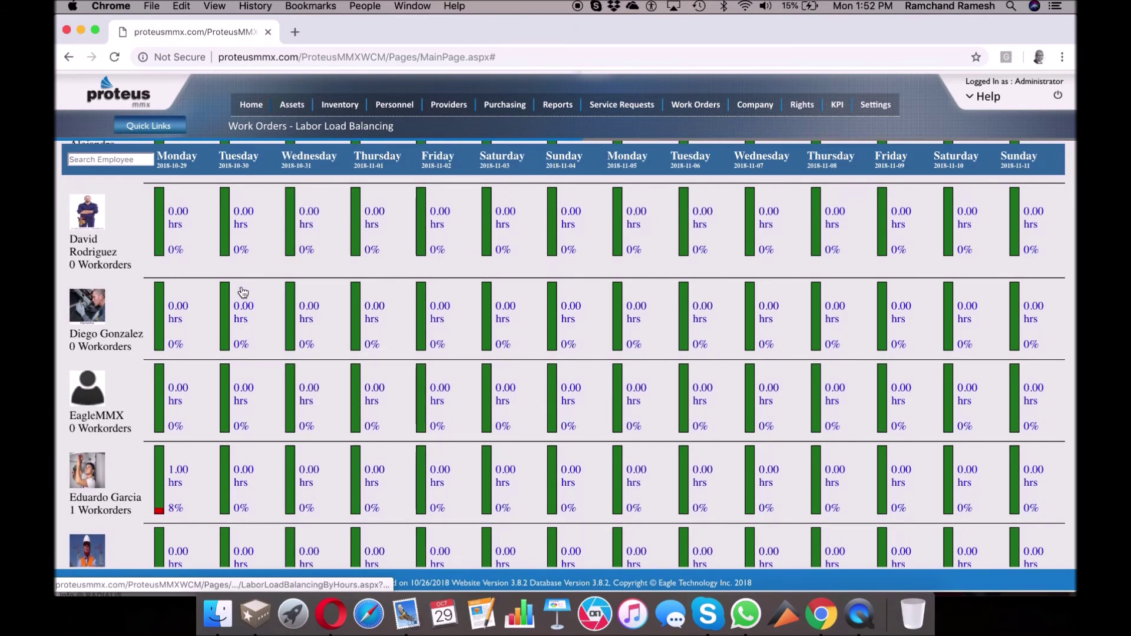
{"action": "scroll", "coordinate": [243, 293], "scroll_direction": "up", "scroll_amount": 2}
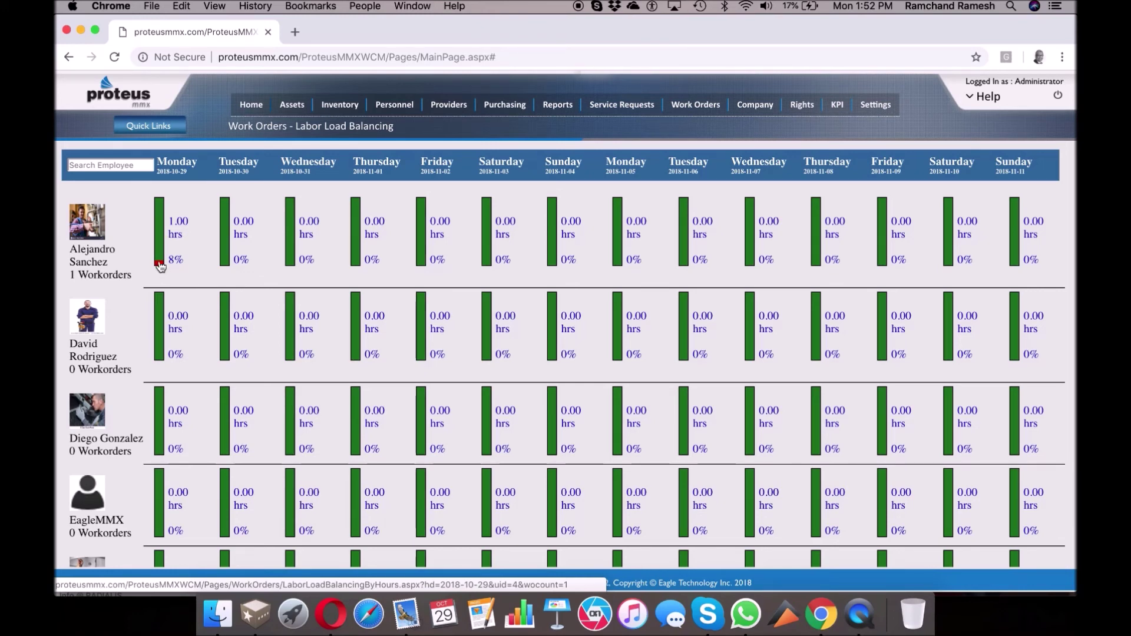
{"action": "scroll", "coordinate": [160, 267], "scroll_direction": "down", "scroll_amount": 5}
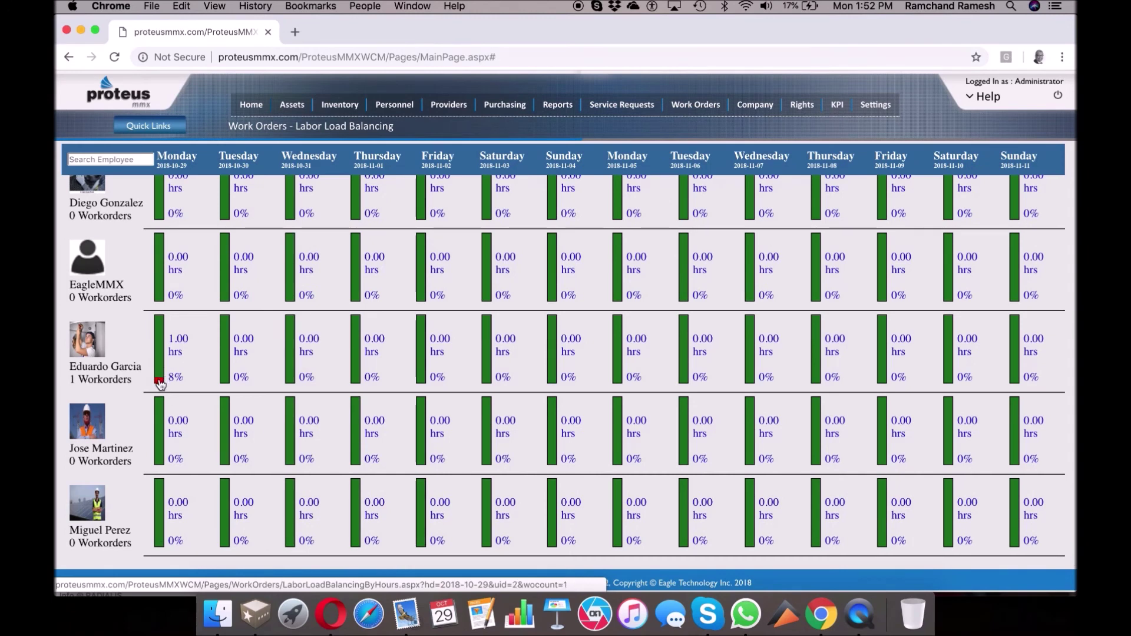
{"action": "scroll", "coordinate": [159, 383], "scroll_direction": "up", "scroll_amount": 5}
Step: Reassign the first employee's unplanned extra work order to the second employee and show the second employee's work orders
{"action": "left_click", "coordinate": [104, 237]}
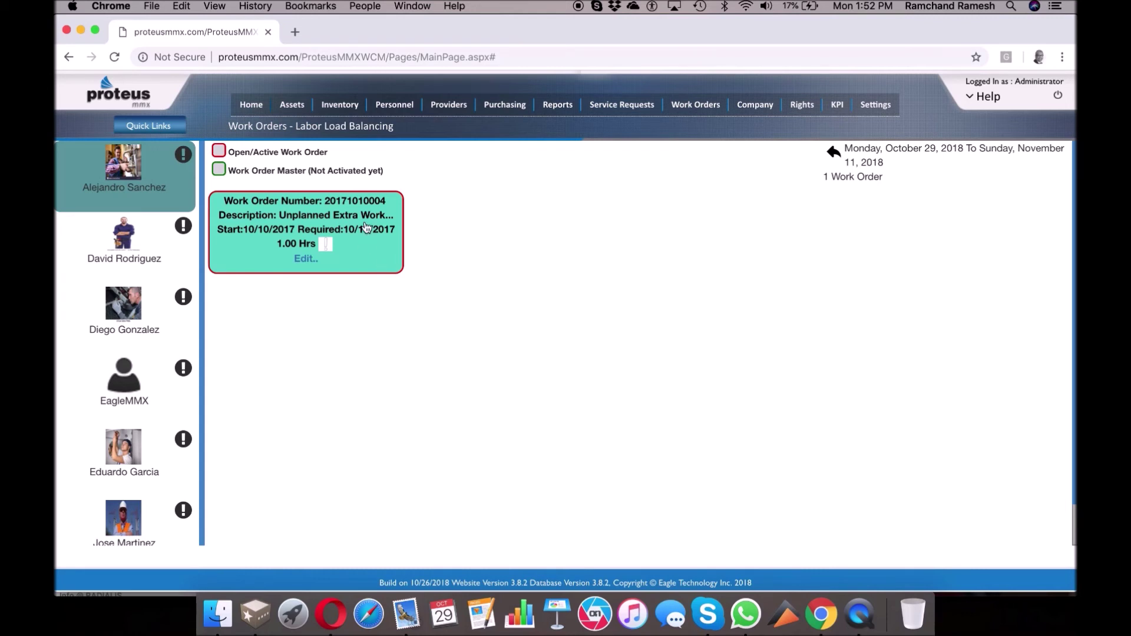
{"action": "left_click_drag", "start_coordinate": [368, 221], "coordinate": [140, 246]}
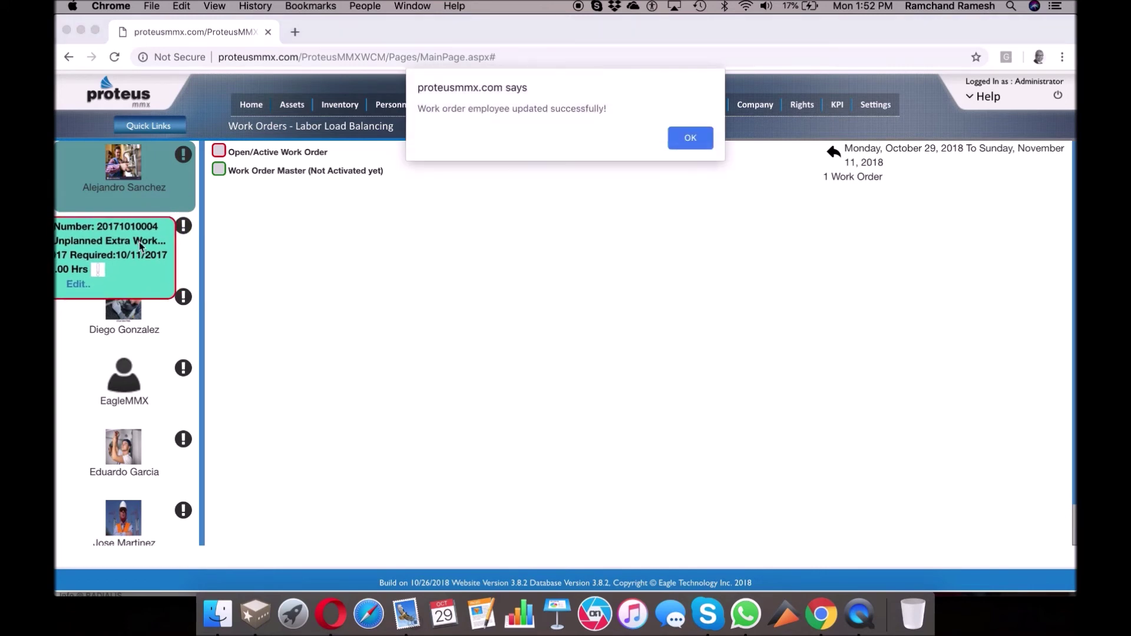
{"action": "left_click", "coordinate": [689, 140]}
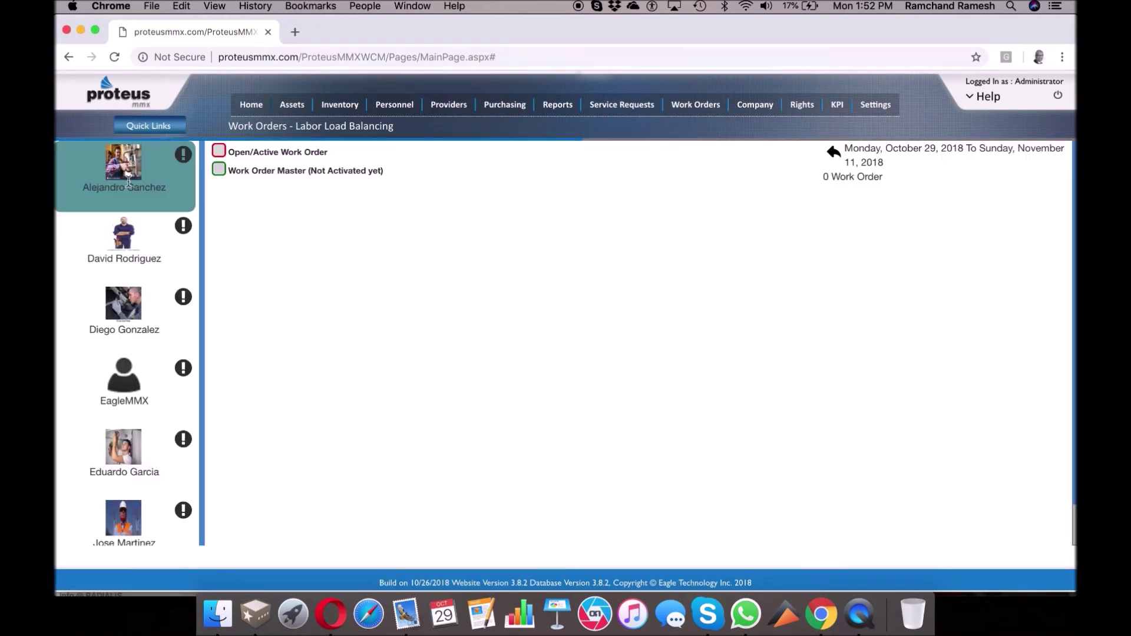
{"action": "left_click", "coordinate": [123, 247]}
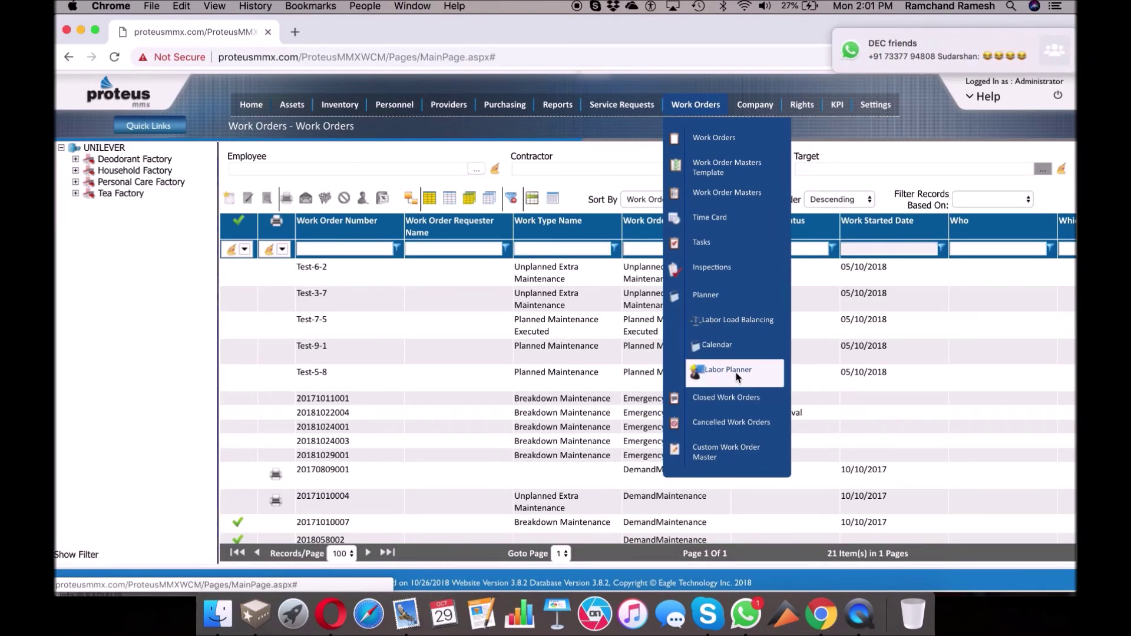
Step: Show the Labor Planner and look through the employees' crafts, available hours, remaining hours and shifts for week 44
{"action": "left_click", "coordinate": [737, 373]}
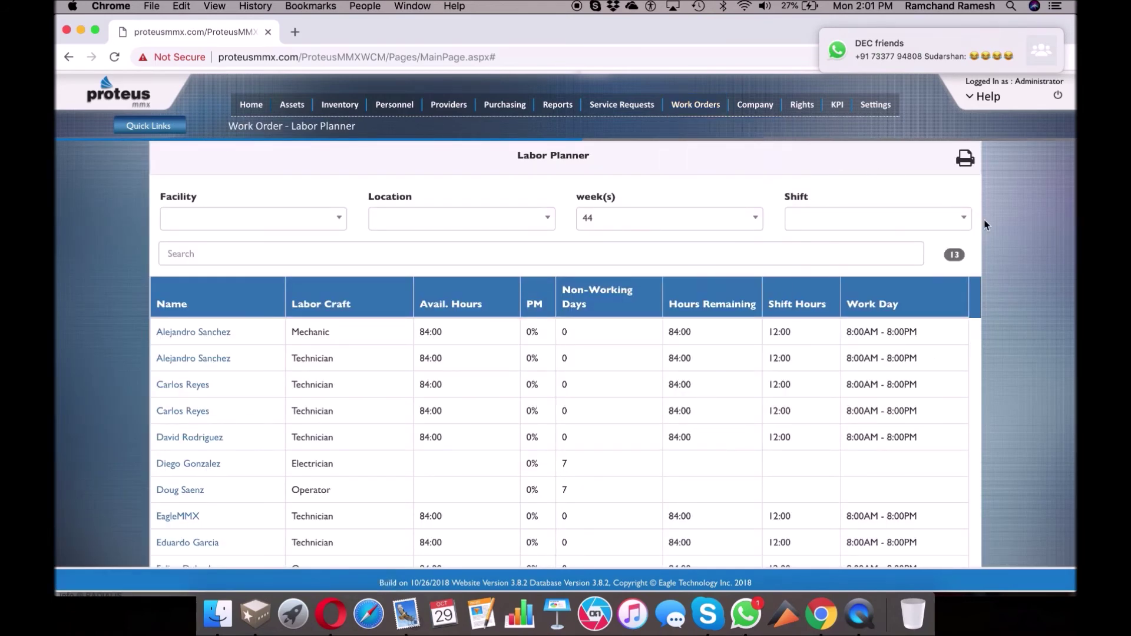
{"action": "scroll", "coordinate": [984, 224], "scroll_direction": "down", "scroll_amount": 5}
{"action": "scroll", "coordinate": [984, 224], "scroll_direction": "up", "scroll_amount": 3}
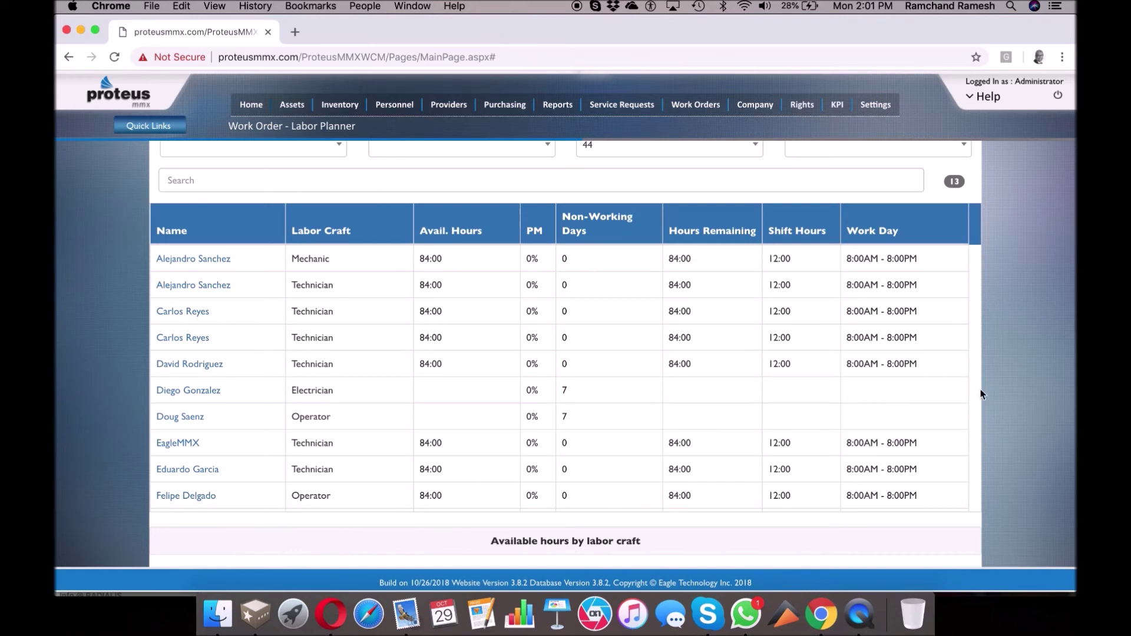
{"action": "scroll", "coordinate": [981, 394], "scroll_direction": "up", "scroll_amount": 3}
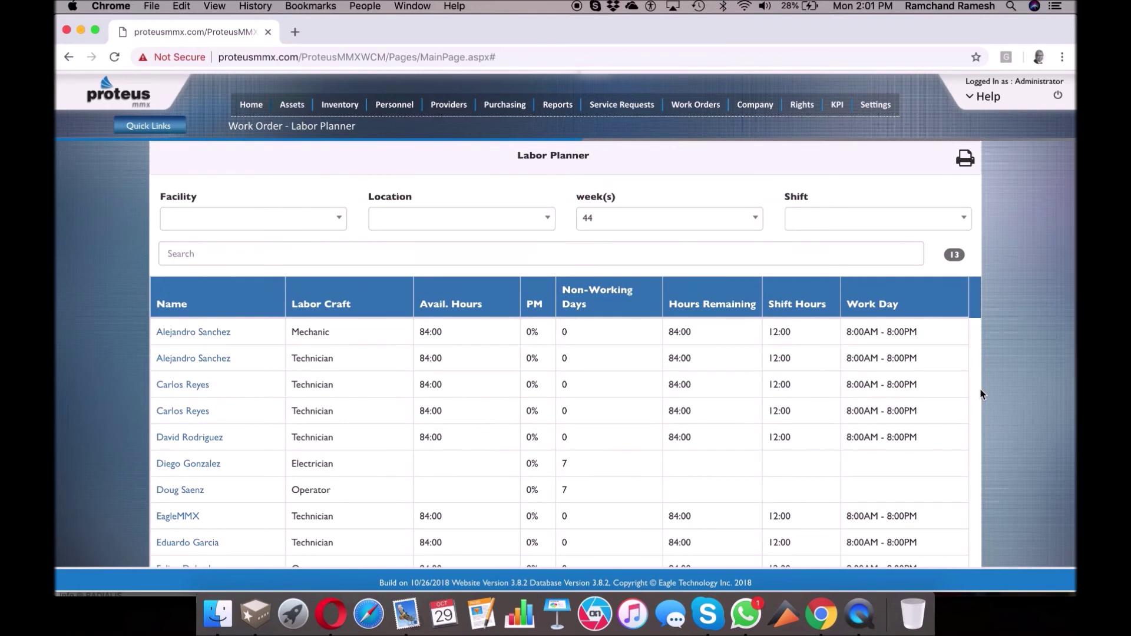
Step: Filter the Labor Planner to the Household Factory facility and leave the location unset
{"action": "left_click", "coordinate": [336, 221]}
{"action": "left_click", "coordinate": [314, 308]}
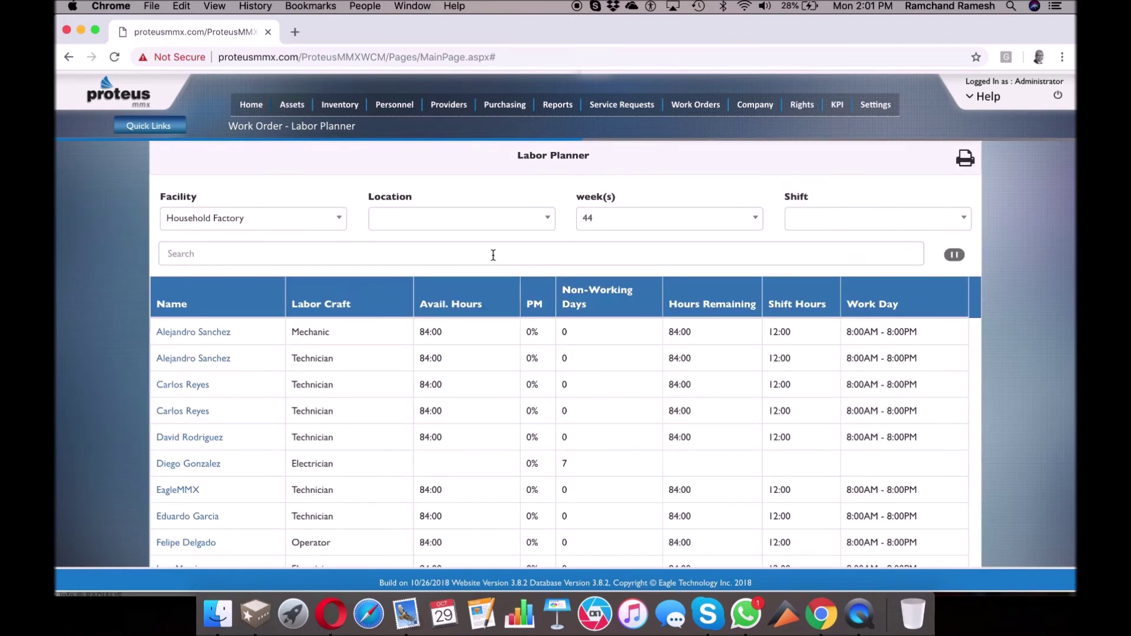
{"action": "left_click", "coordinate": [548, 223]}
{"action": "left_click", "coordinate": [981, 234]}
Step: Show the work order calendar with scheduled, unscheduled, overdue and future schedules, filtered to the Household Factory facility
{"action": "left_click", "coordinate": [696, 104]}
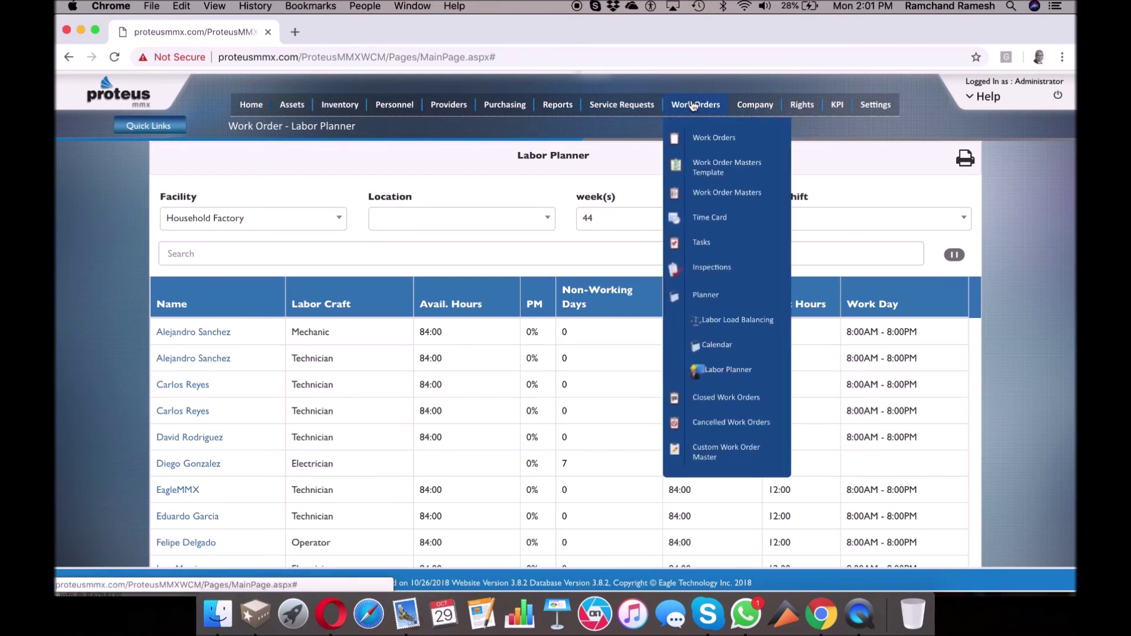
{"action": "left_click", "coordinate": [728, 348]}
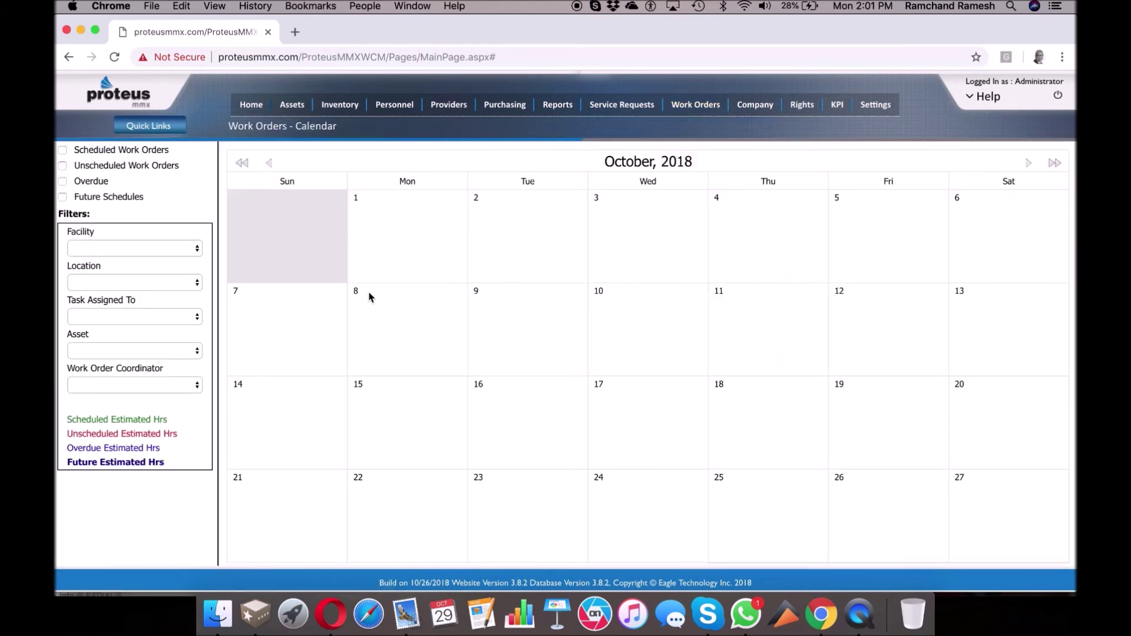
{"action": "left_click", "coordinate": [63, 150]}
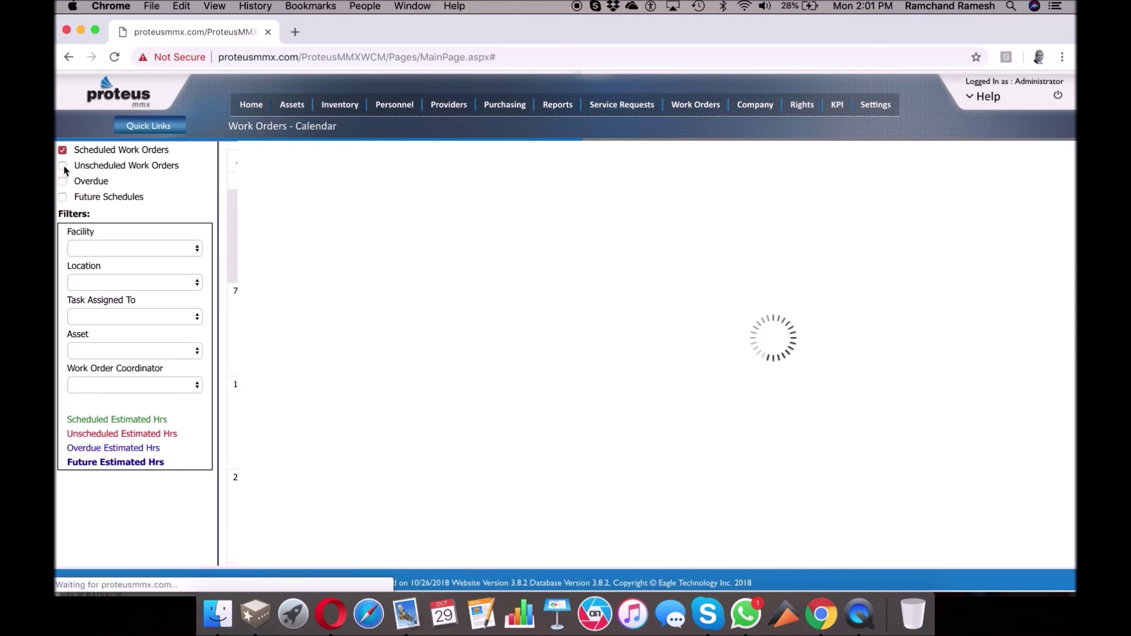
{"action": "left_click", "coordinate": [62, 165]}
{"action": "left_click", "coordinate": [62, 182]}
{"action": "left_click", "coordinate": [62, 197]}
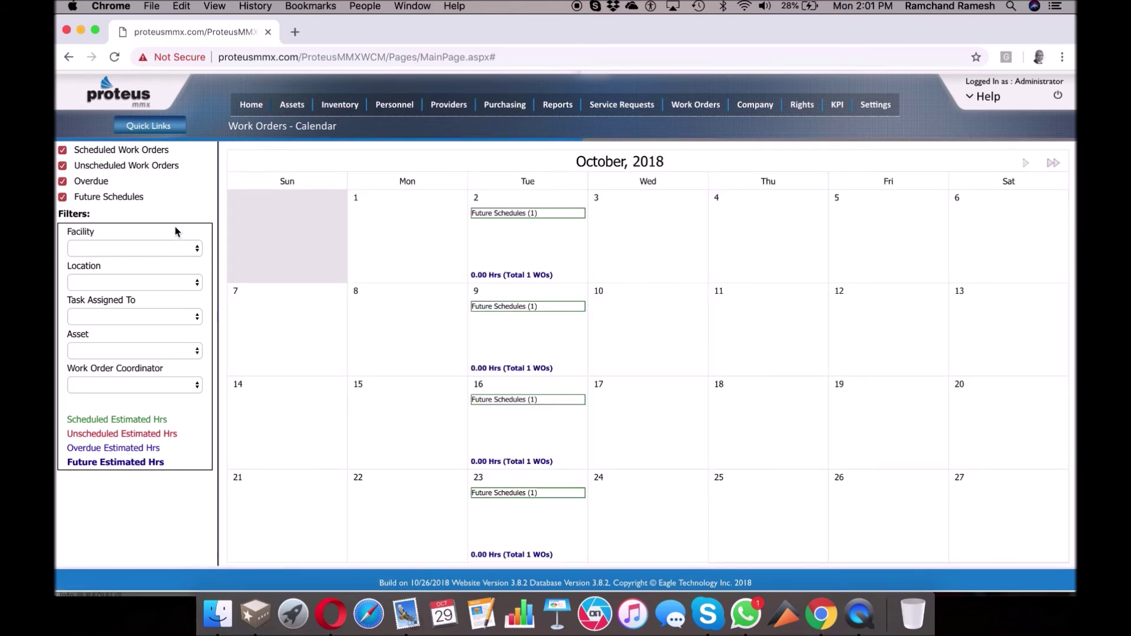
{"action": "left_click", "coordinate": [192, 248]}
{"action": "left_click", "coordinate": [179, 257]}
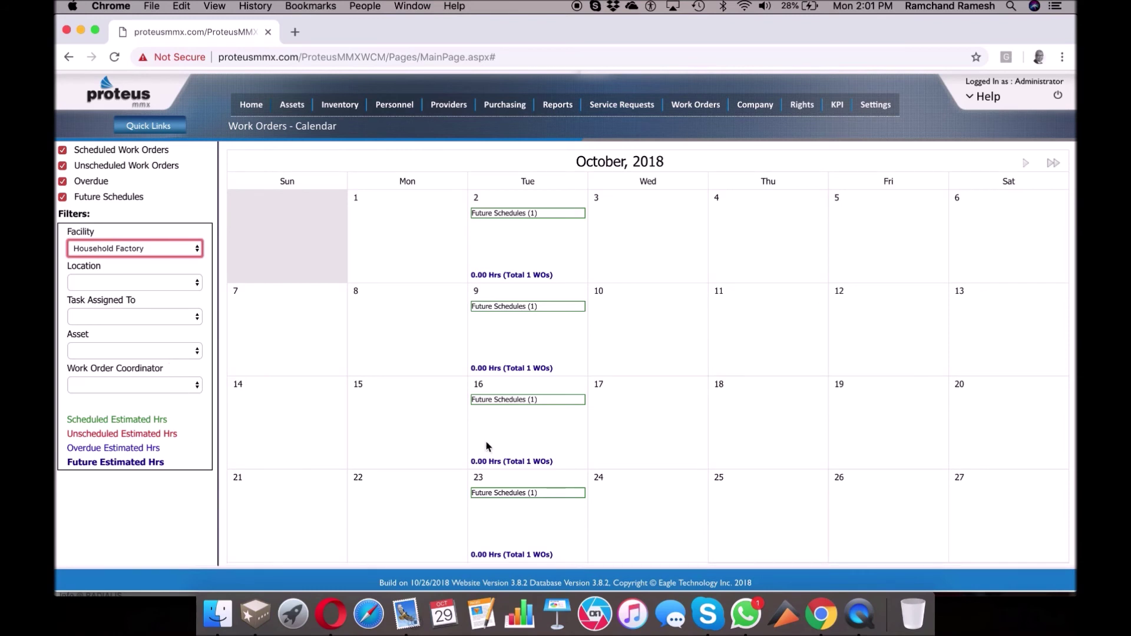
Step: Open the future schedule for 9 October, and show the Day shift in the employee shifts settings
{"action": "left_click", "coordinate": [518, 307]}
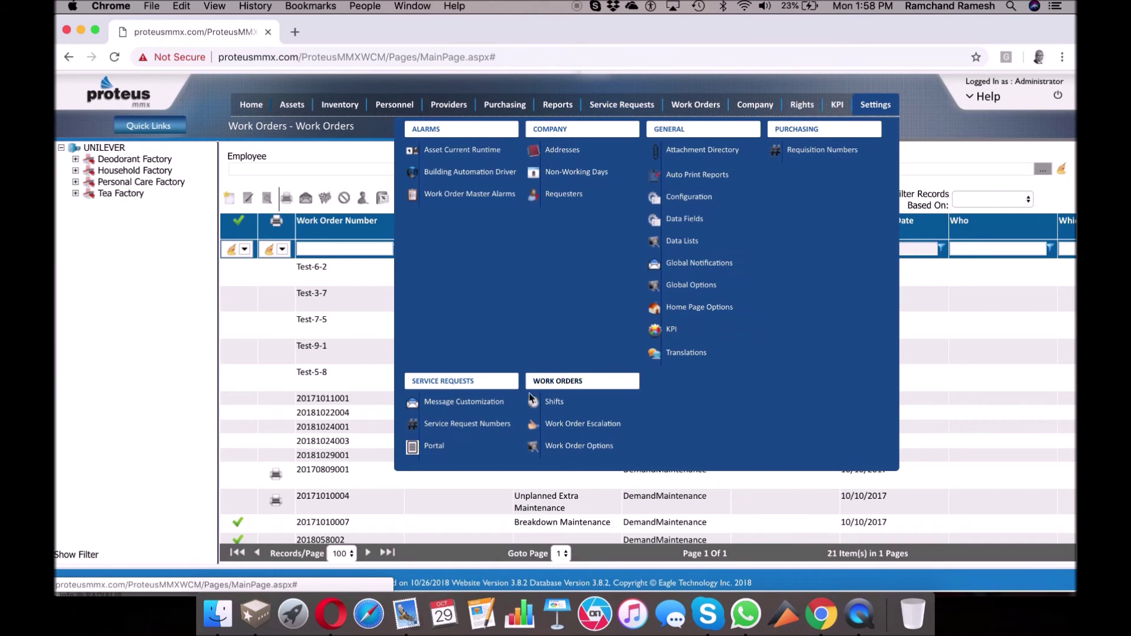
{"action": "left_click", "coordinate": [556, 403]}
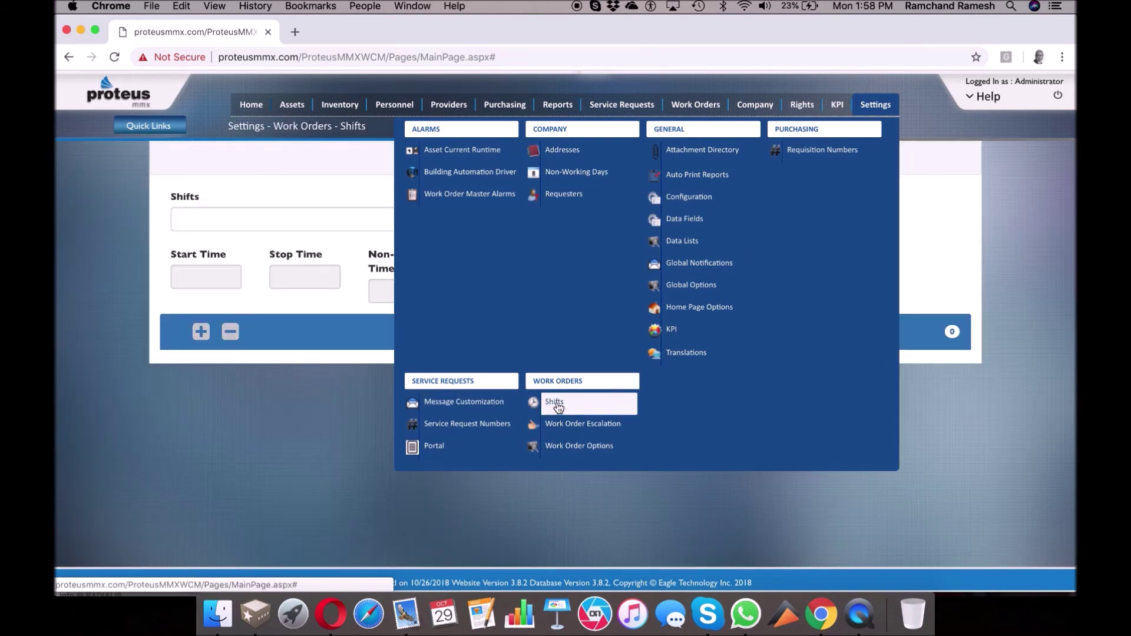
{"action": "left_click", "coordinate": [556, 405]}
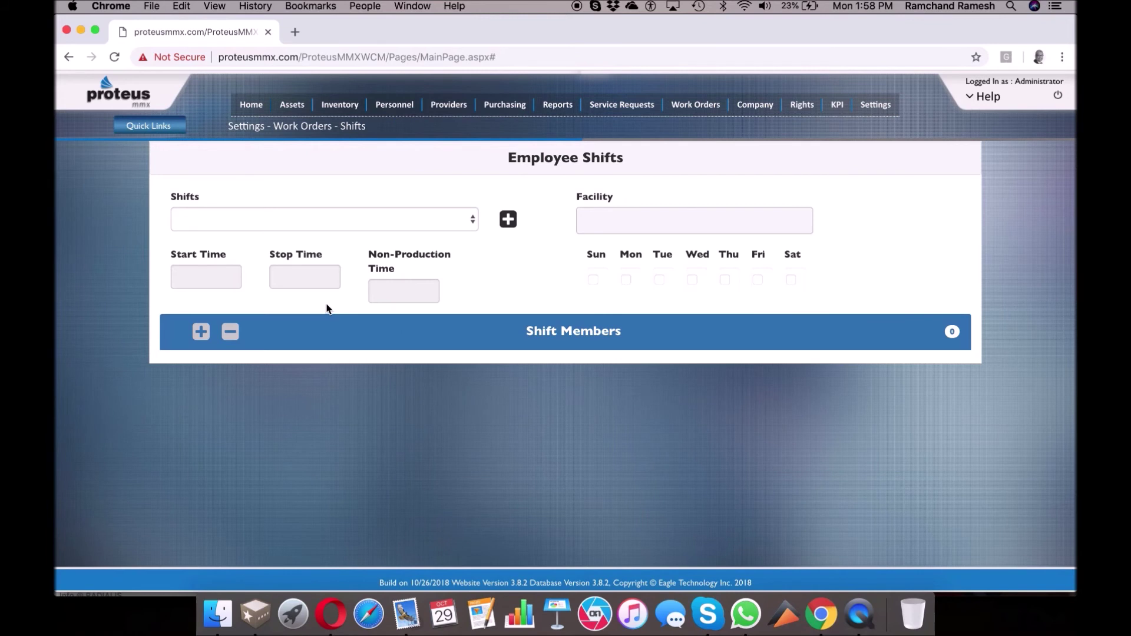
{"action": "left_click", "coordinate": [475, 222]}
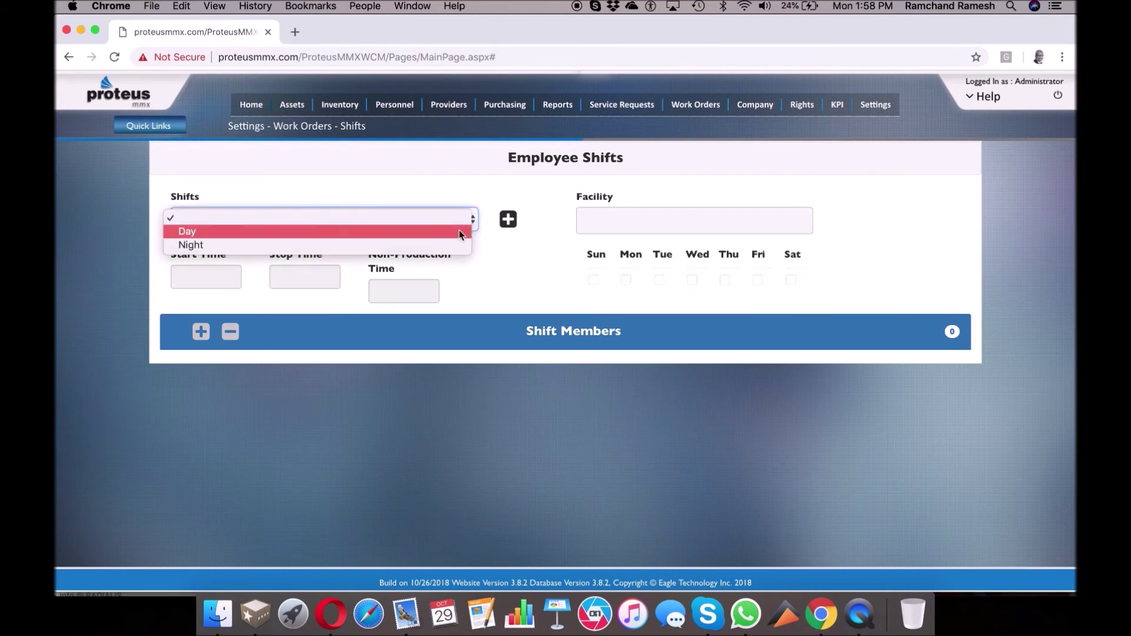
{"action": "left_click", "coordinate": [459, 231]}
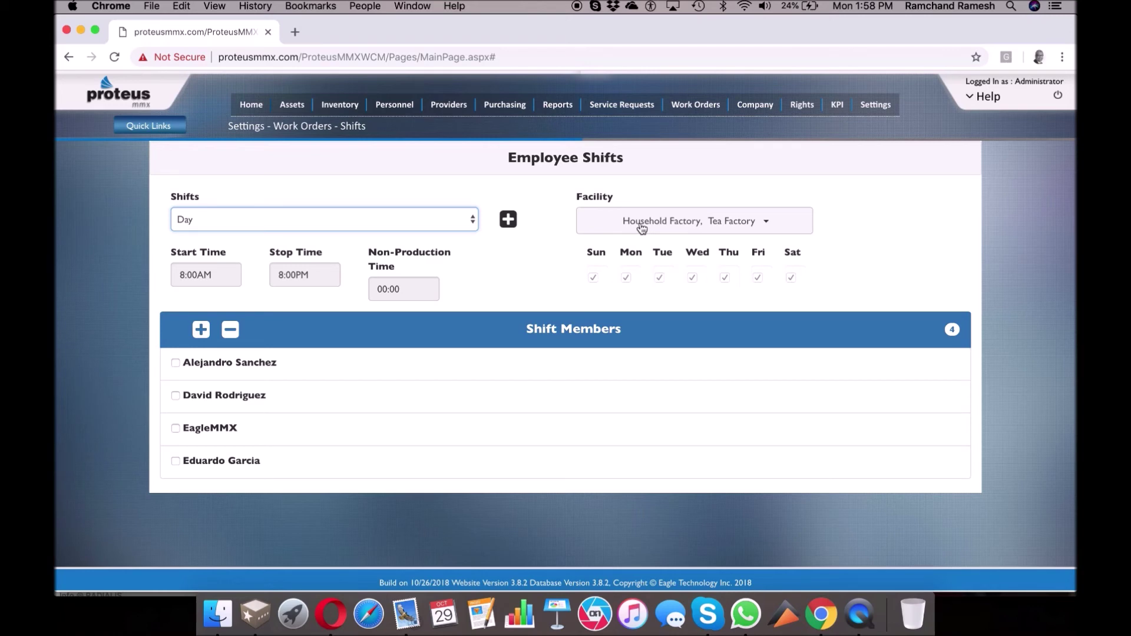
Step: Start a new shift named Office and assign it to all facilities
{"action": "left_click", "coordinate": [508, 221]}
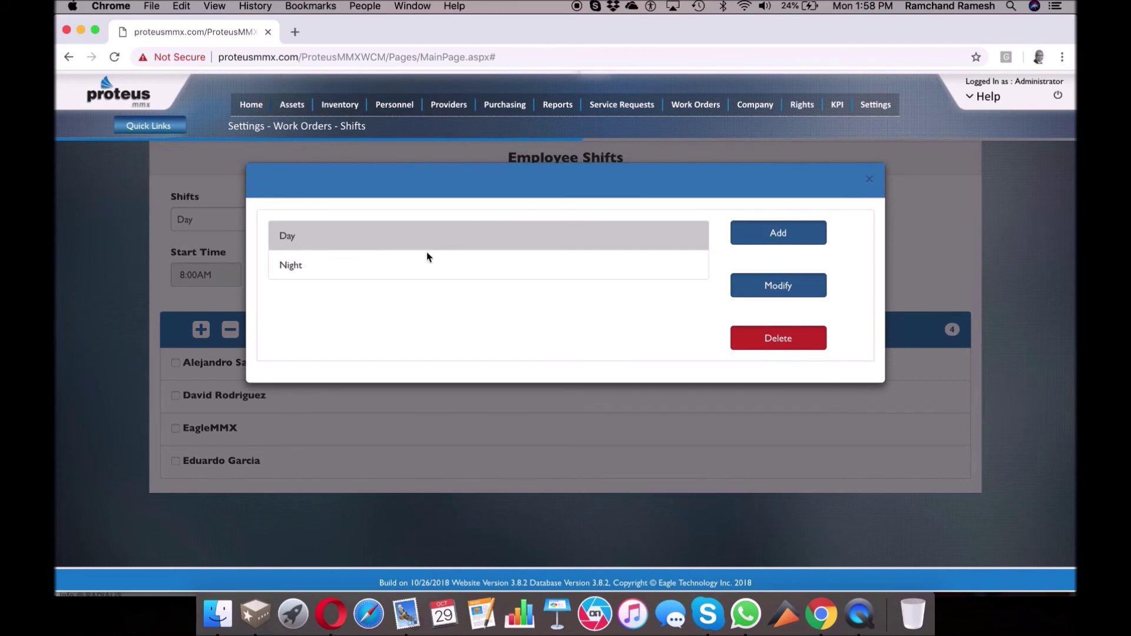
{"action": "left_click", "coordinate": [765, 236]}
{"action": "left_click", "coordinate": [414, 250]}
{"action": "type", "text": "P"}
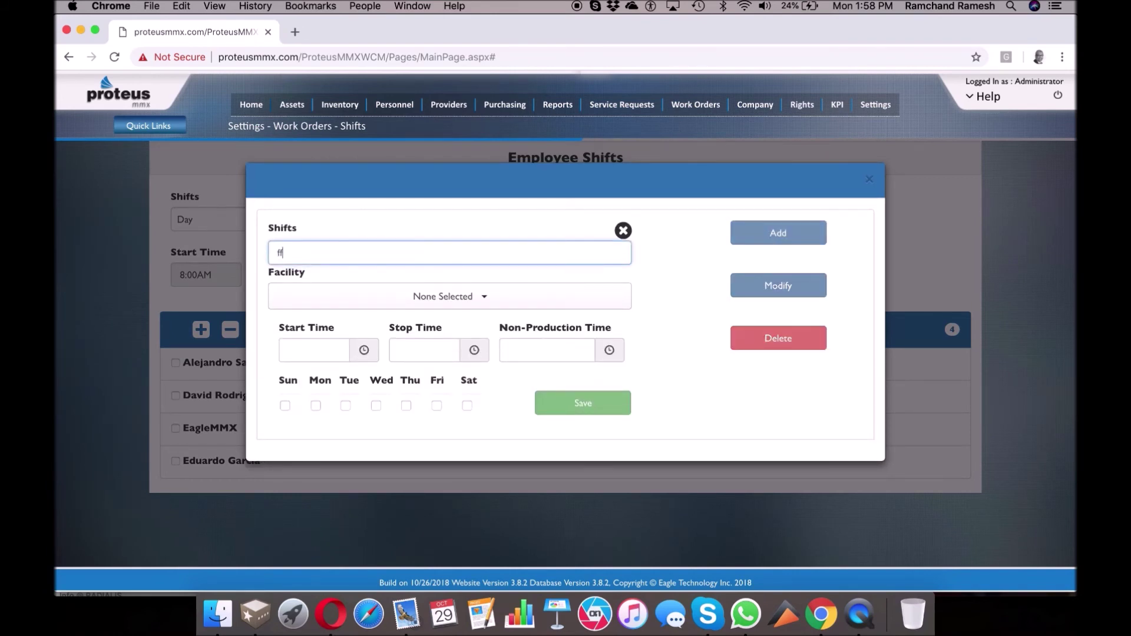
{"action": "key", "text": "BackSpace"}
{"action": "type", "text": "Office"}
{"action": "left_click", "coordinate": [407, 302]}
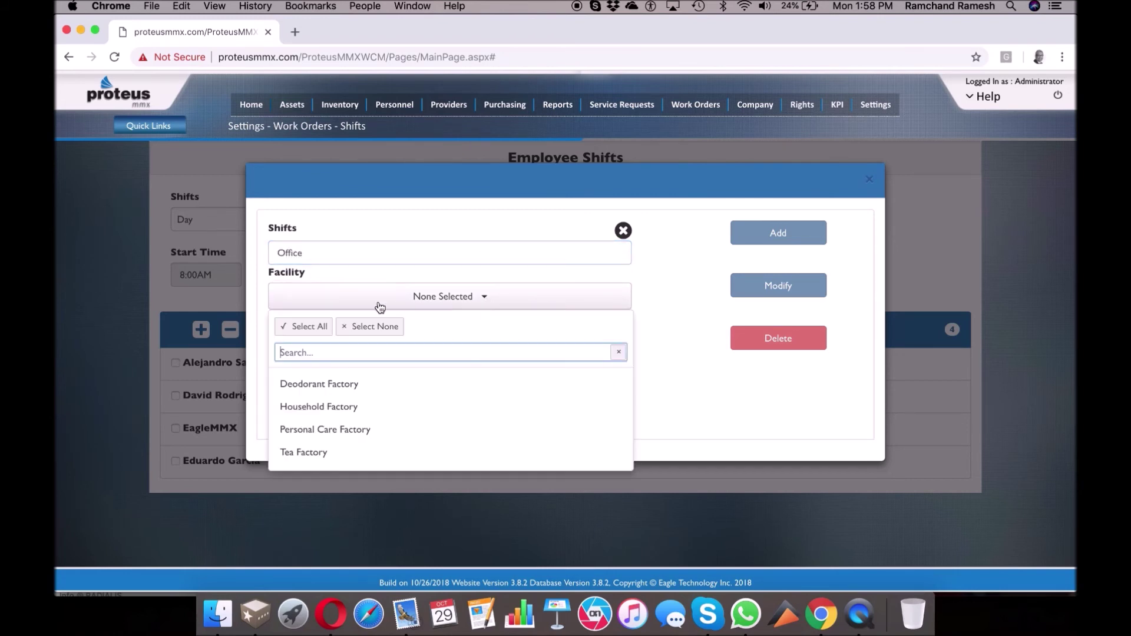
{"action": "left_click", "coordinate": [303, 326]}
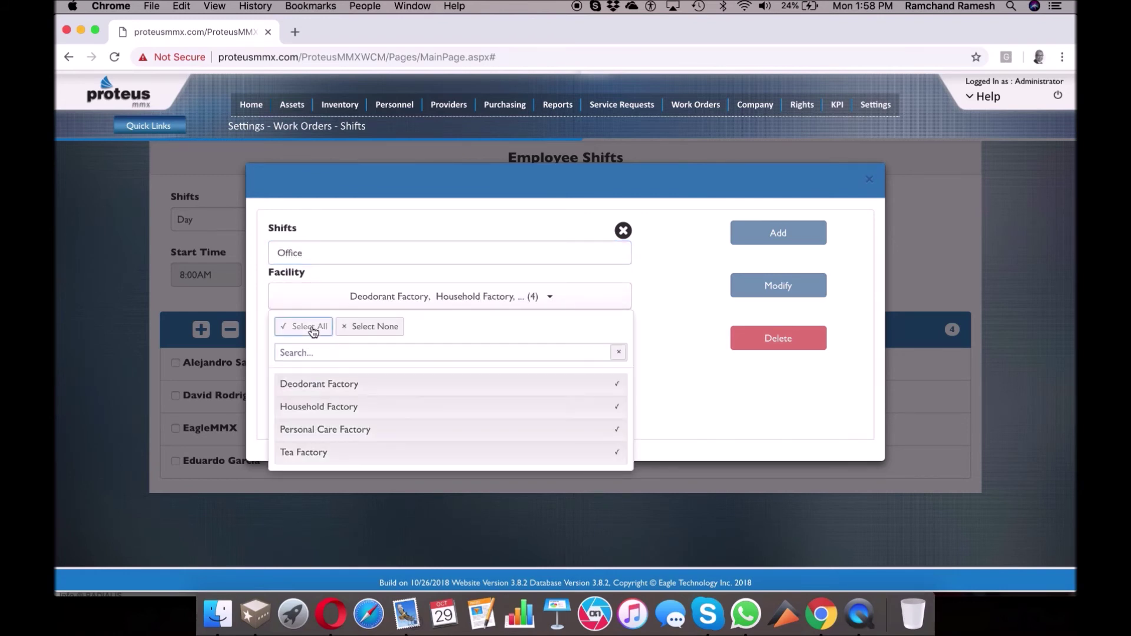
{"action": "left_click", "coordinate": [249, 333]}
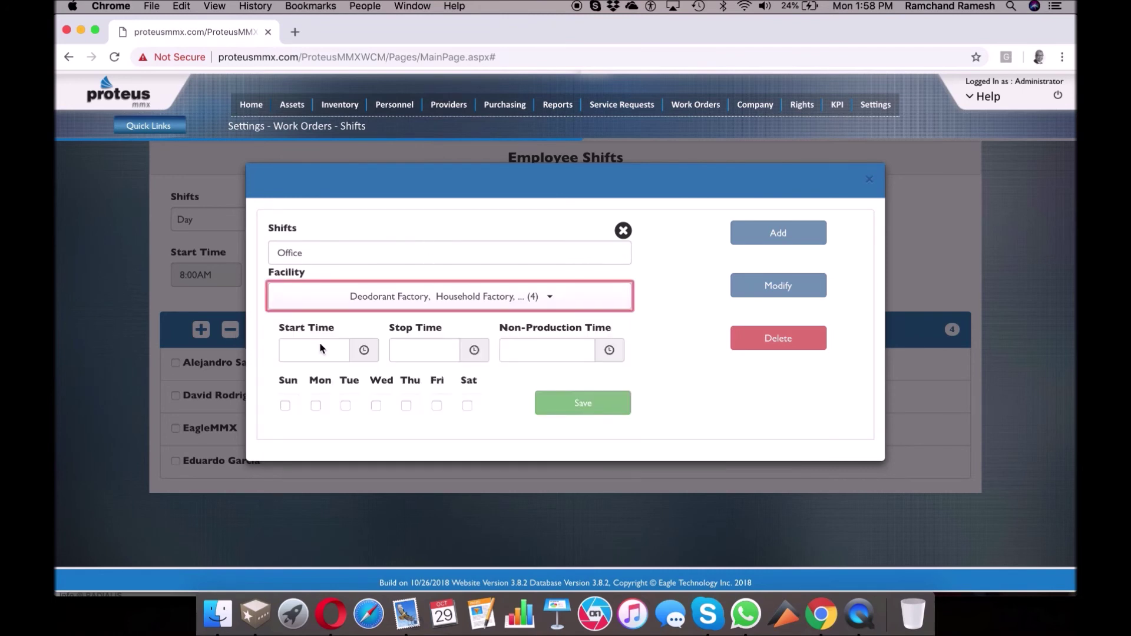
Step: Set the Office shift's start time to 8:00 AM and its stop time to 5:00 PM
{"action": "left_click", "coordinate": [362, 350]}
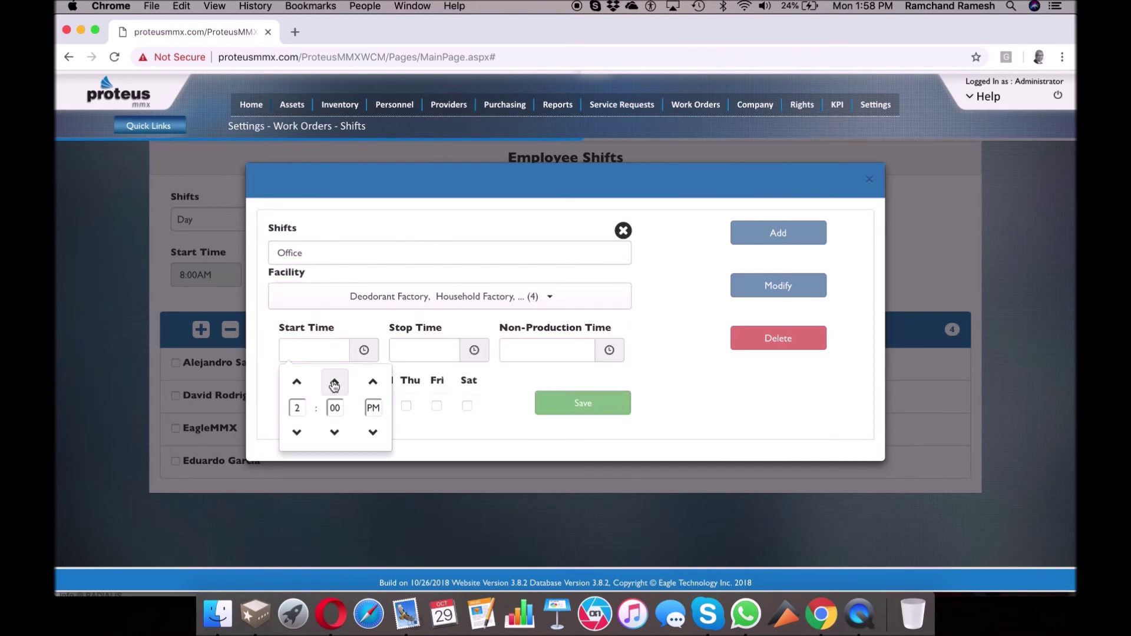
{"action": "left_click", "coordinate": [297, 382]}
{"action": "left_click", "coordinate": [300, 392]}
{"action": "left_click", "coordinate": [301, 392]}
{"action": "left_click", "coordinate": [475, 350]}
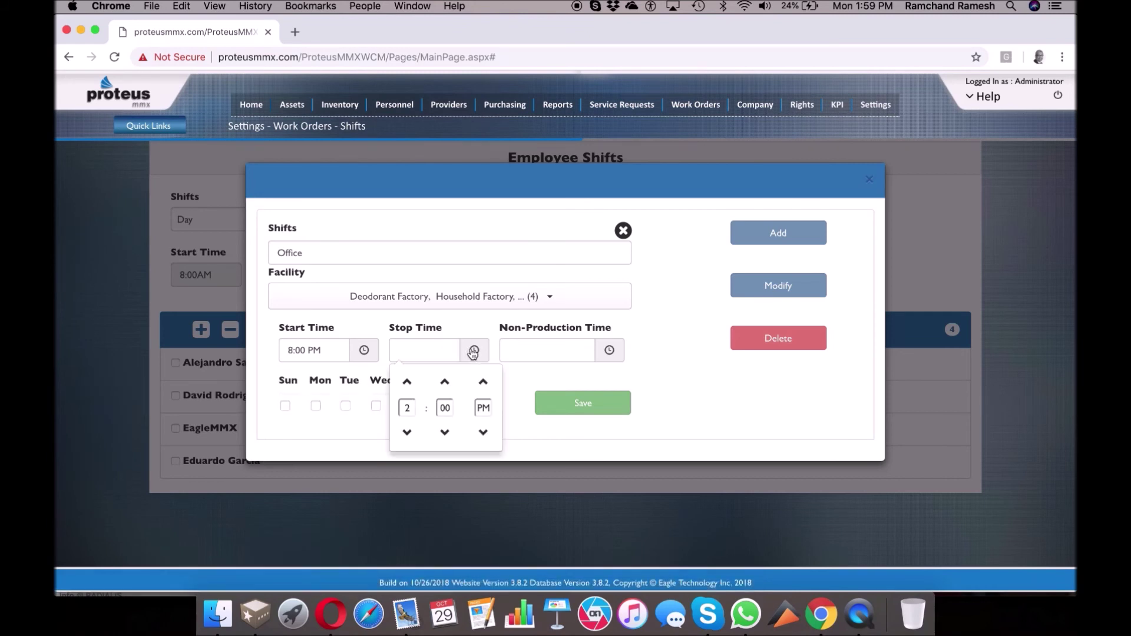
{"action": "left_click", "coordinate": [407, 383]}
{"action": "left_click", "coordinate": [407, 383]}
{"action": "left_click", "coordinate": [407, 383]}
{"action": "left_click", "coordinate": [363, 351]}
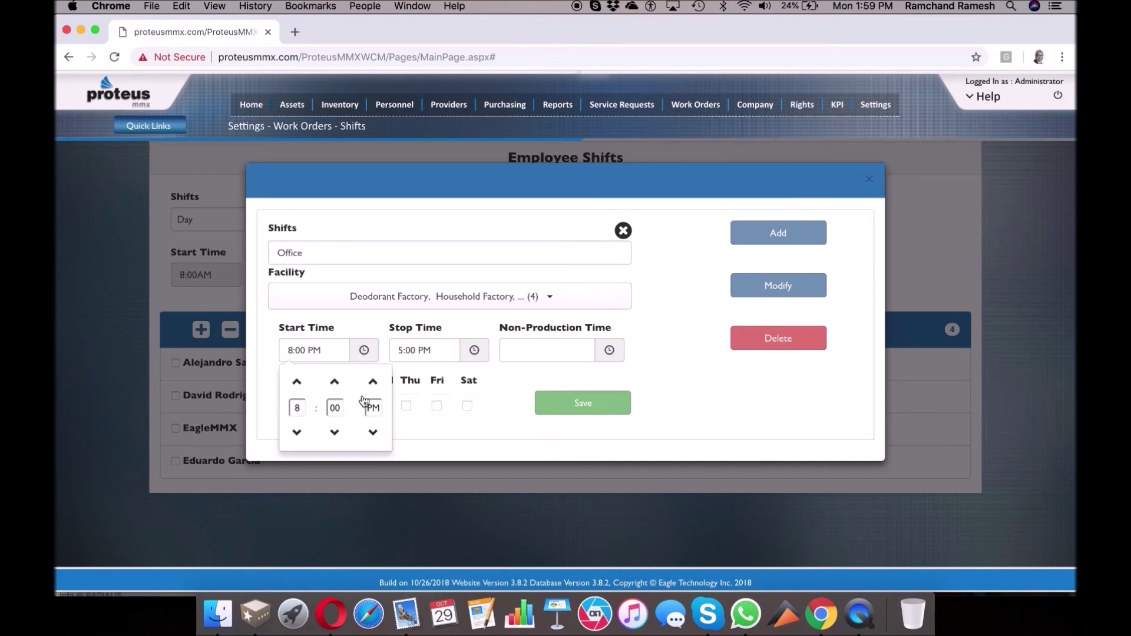
{"action": "left_click", "coordinate": [373, 382]}
{"action": "left_click", "coordinate": [355, 352]}
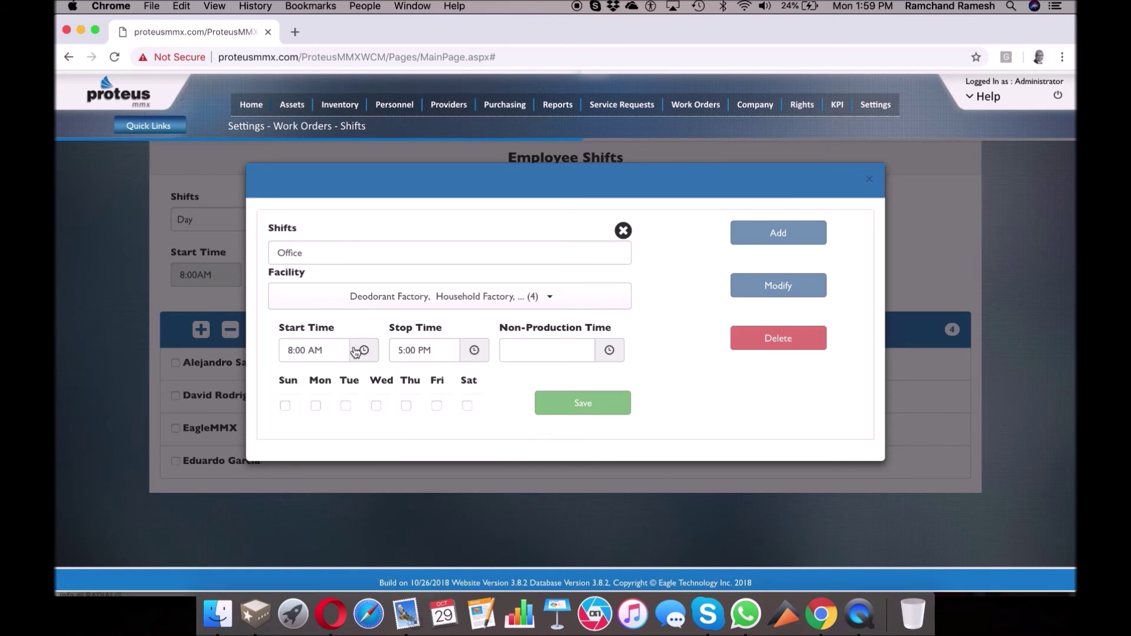
Step: Set the Office shift's working days to Monday through Friday
{"action": "left_click", "coordinate": [317, 405]}
{"action": "left_click", "coordinate": [349, 406]}
{"action": "left_click", "coordinate": [376, 405]}
{"action": "left_click", "coordinate": [406, 405]}
{"action": "left_click", "coordinate": [437, 406]}
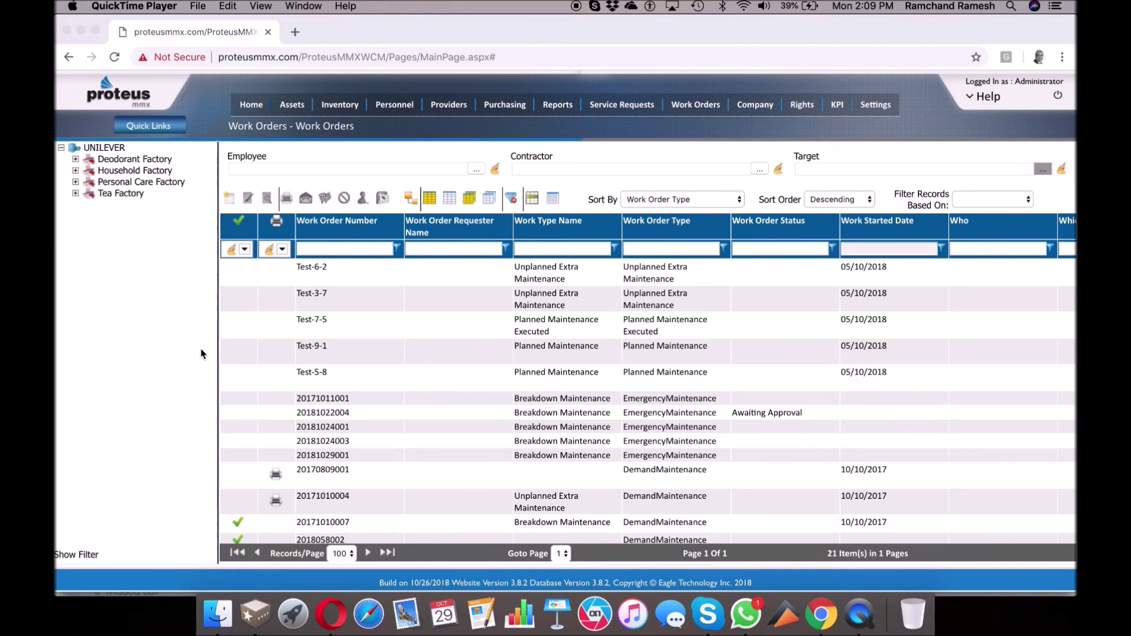
Step: Generate the inventory Stockroom Parts report for all records, look through it and close it
{"action": "left_click", "coordinate": [570, 98]}
{"action": "mouse_move", "coordinate": [568, 106]}
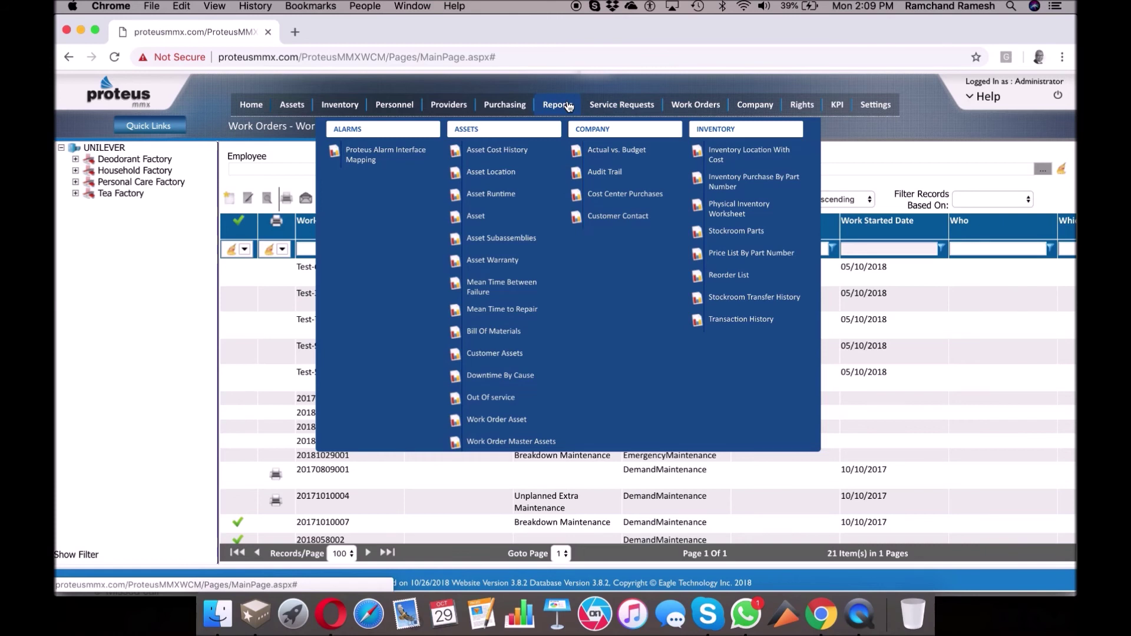
{"action": "left_click", "coordinate": [747, 234]}
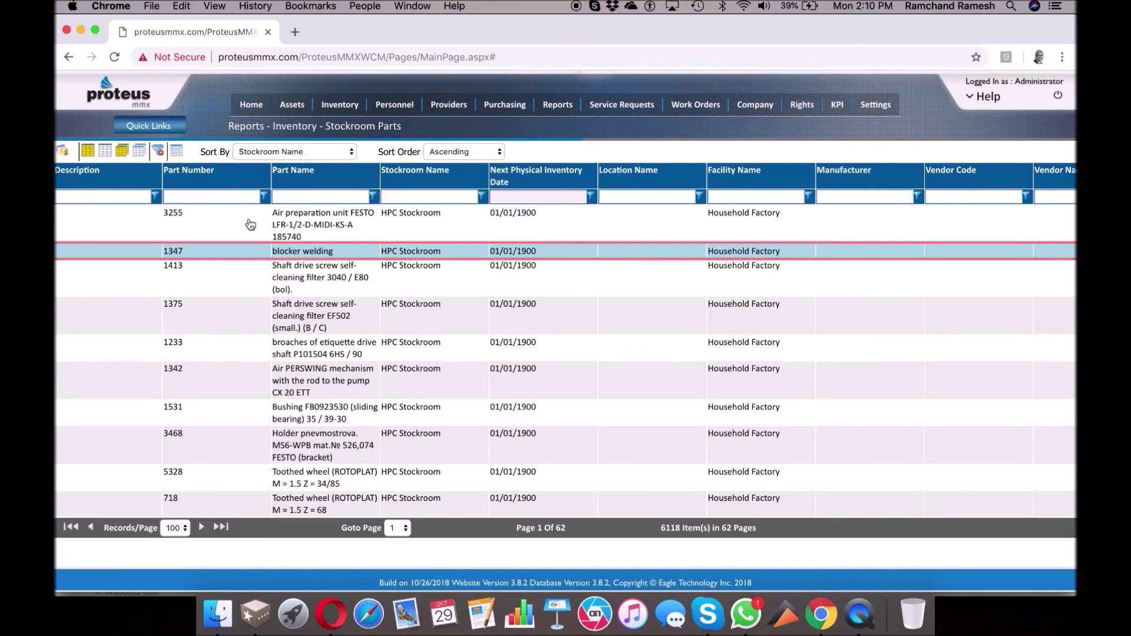
{"action": "left_click", "coordinate": [122, 152]}
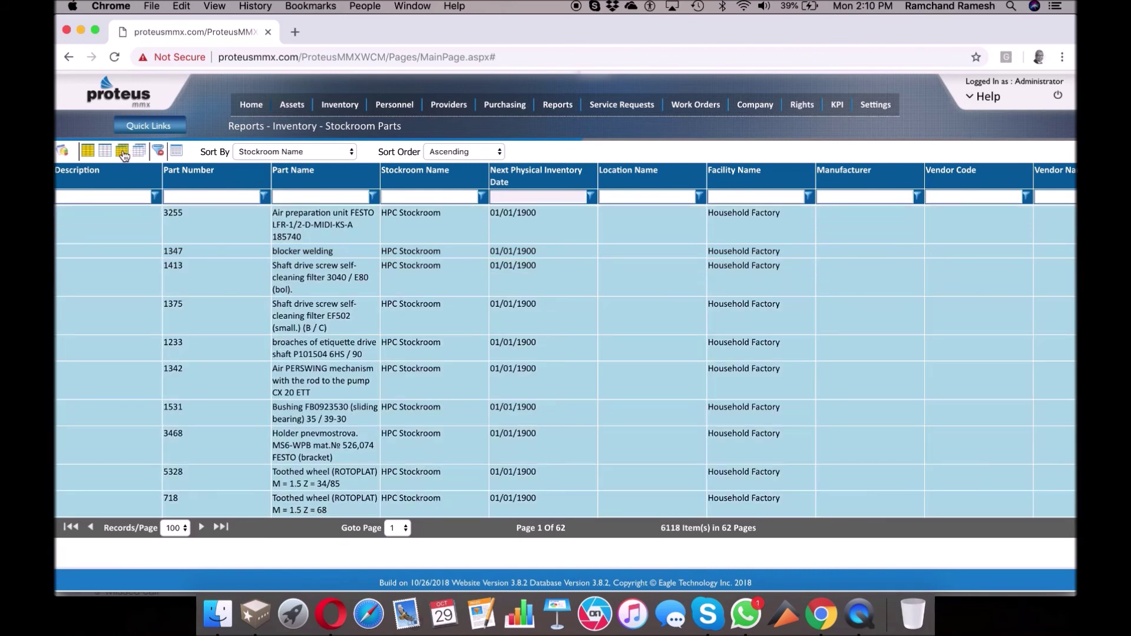
{"action": "left_click", "coordinate": [61, 153]}
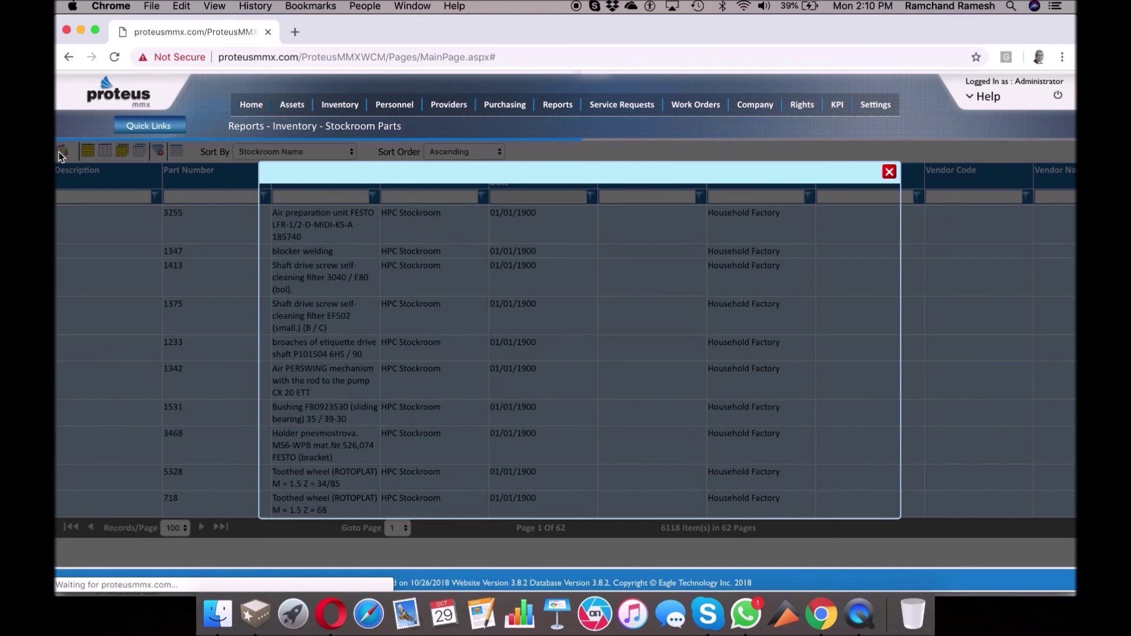
{"action": "scroll", "coordinate": [609, 368], "scroll_direction": "down", "scroll_amount": 3}
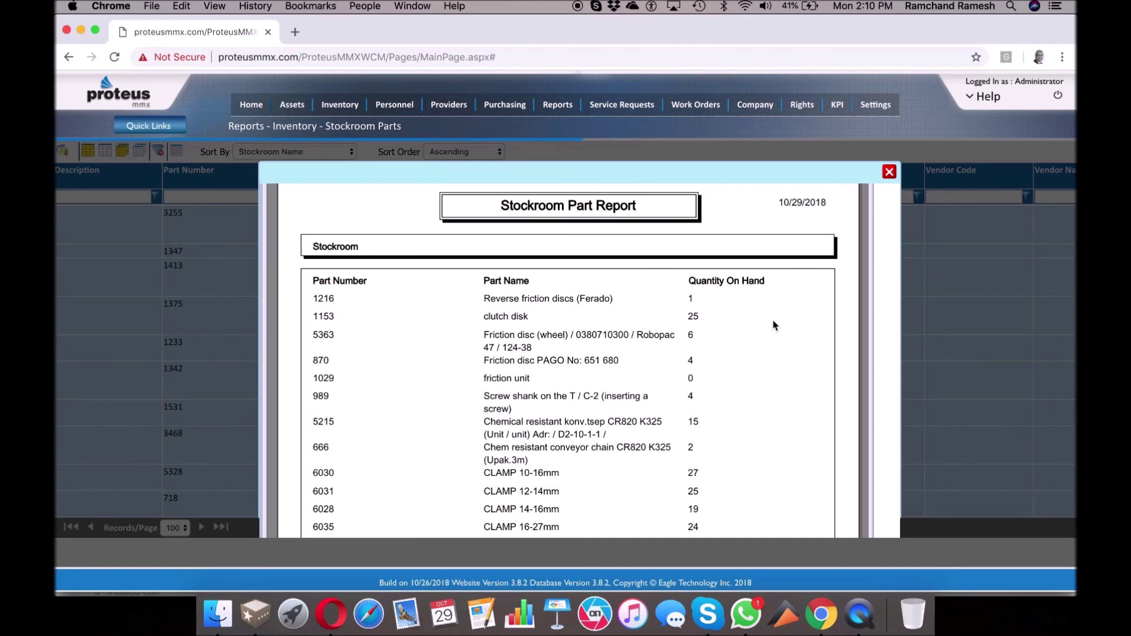
{"action": "left_click", "coordinate": [889, 175]}
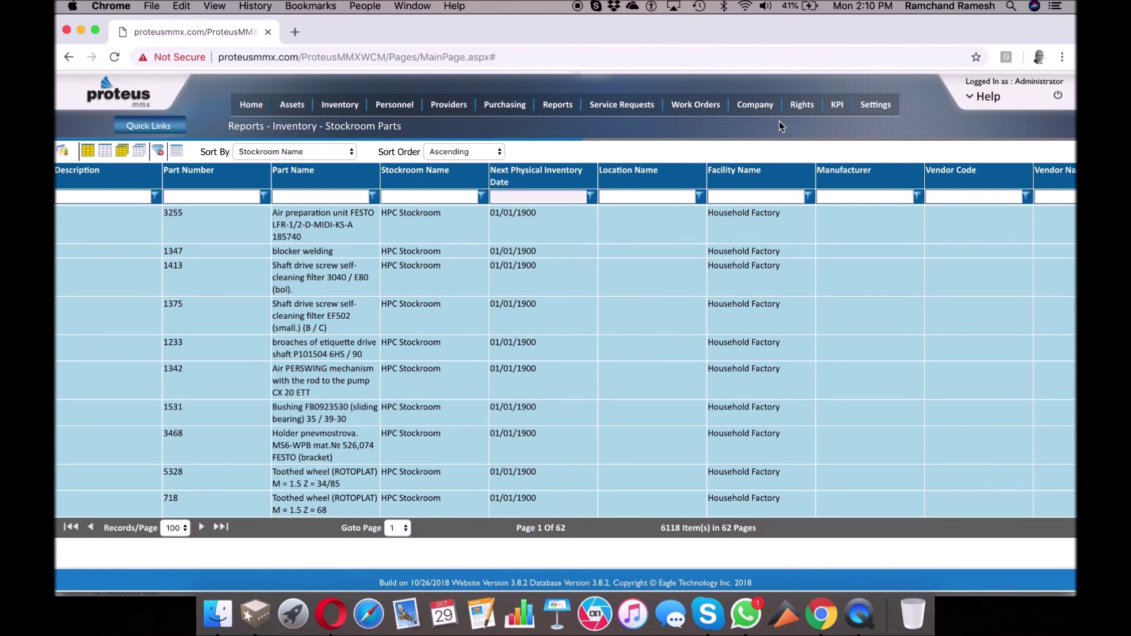
Step: Show the standard Mean Time between Failures graph for all facilities, filtered to closed dates from 07/29/2015 to 10/29/2018
{"action": "left_click", "coordinate": [838, 106]}
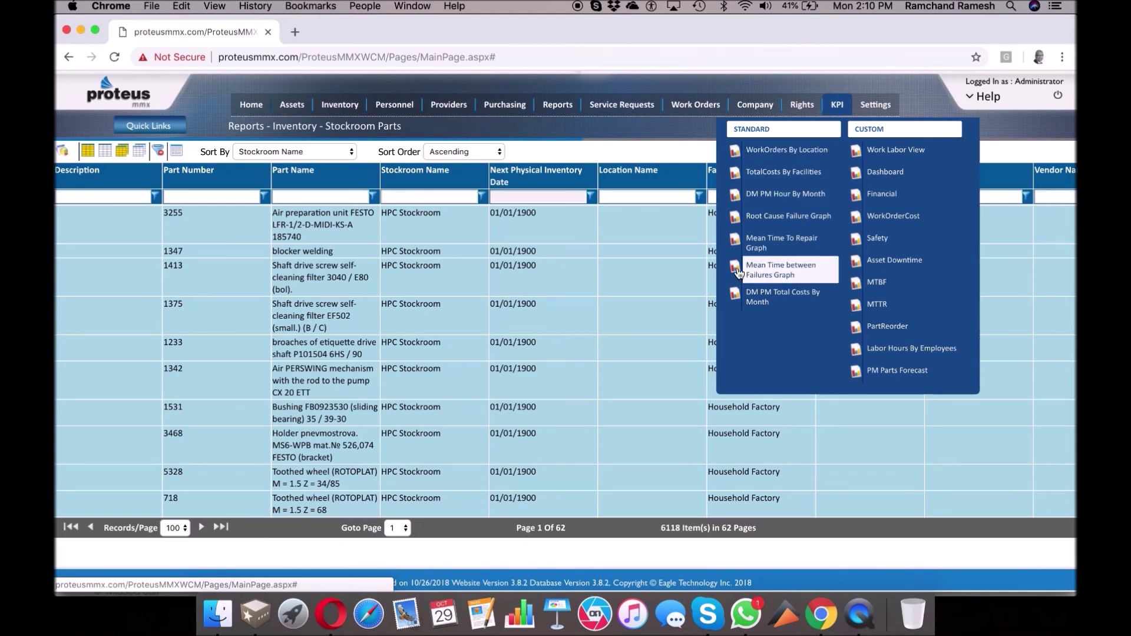
{"action": "left_click", "coordinate": [808, 277]}
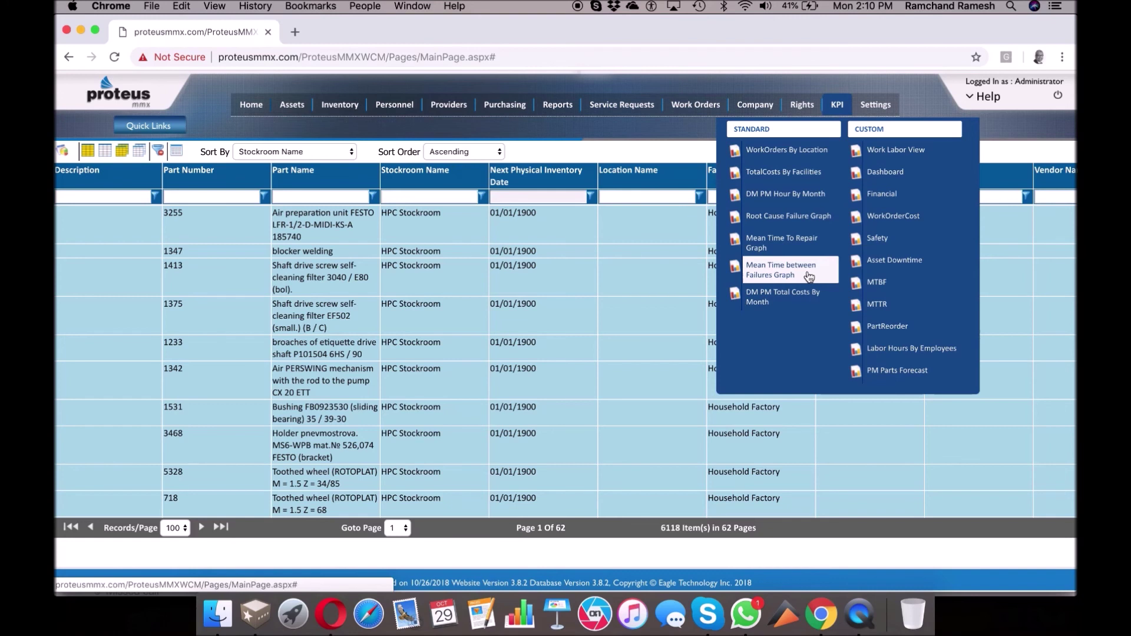
{"action": "left_click", "coordinate": [592, 179]}
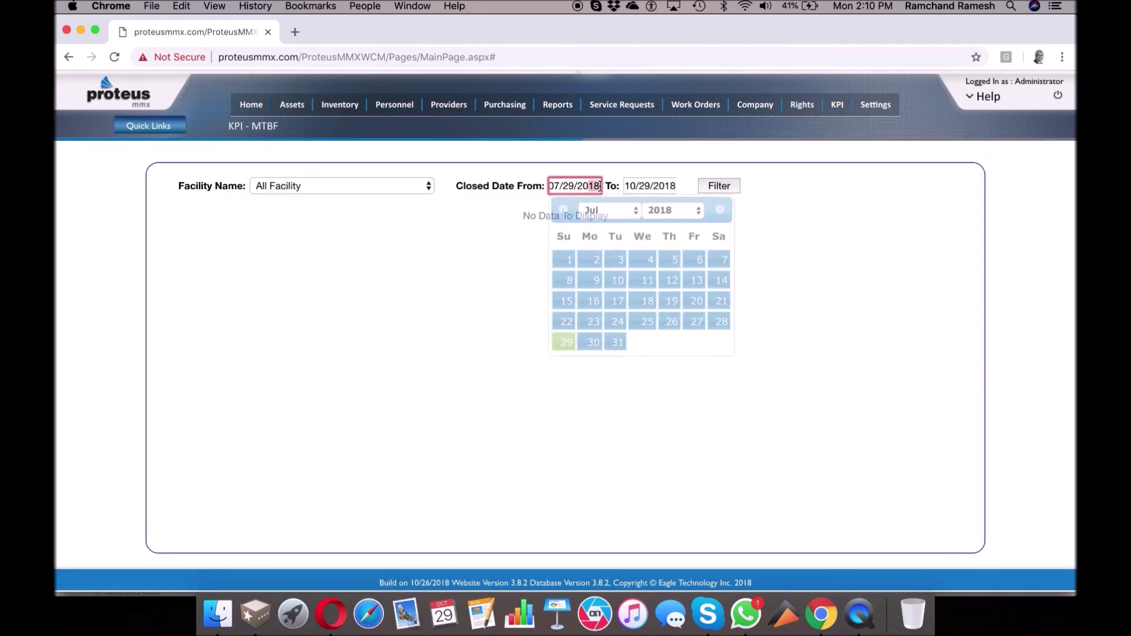
{"action": "key", "text": "BackSpace"}
{"action": "type", "text": "5"}
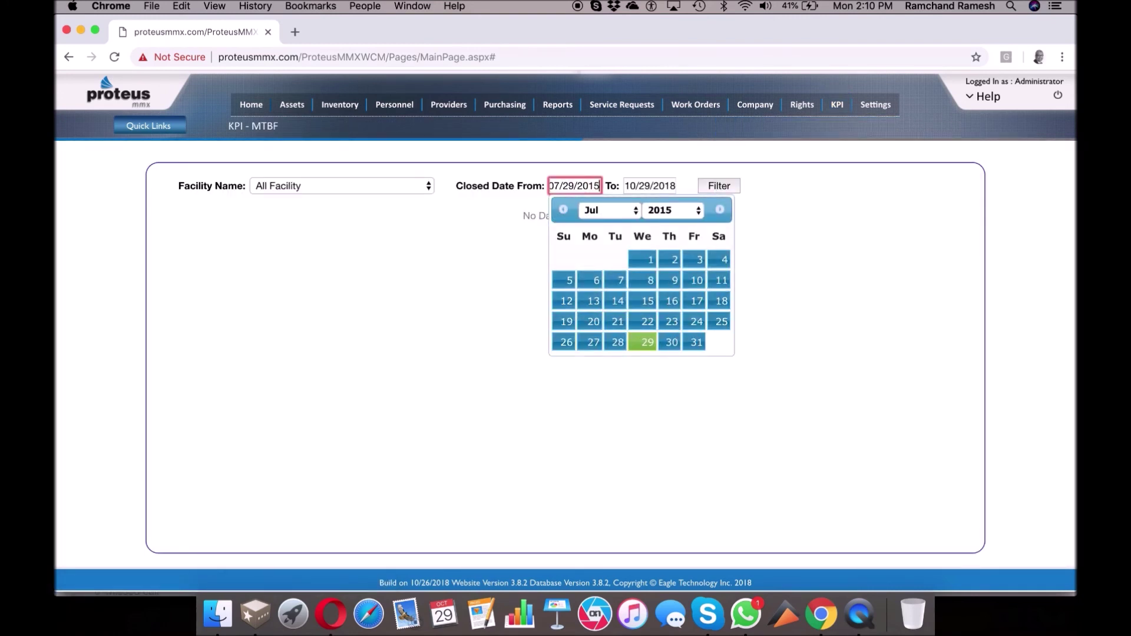
{"action": "left_click", "coordinate": [714, 187]}
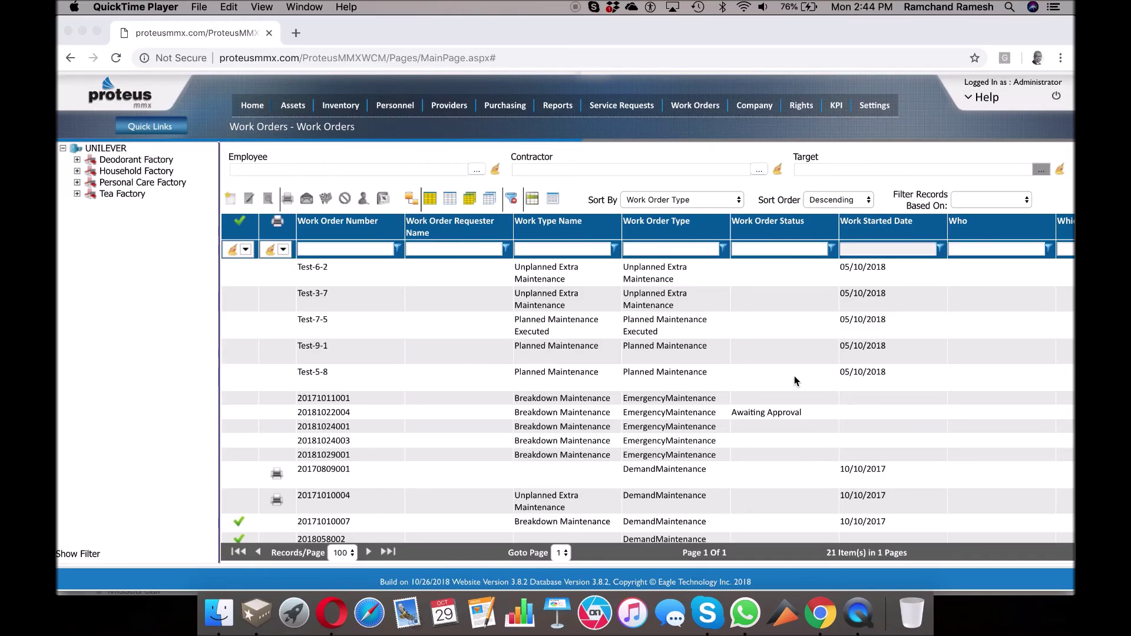
Step: Show the list of user roles, and open the Unilever4 user record to view its assigned roles
{"action": "left_click", "coordinate": [803, 110]}
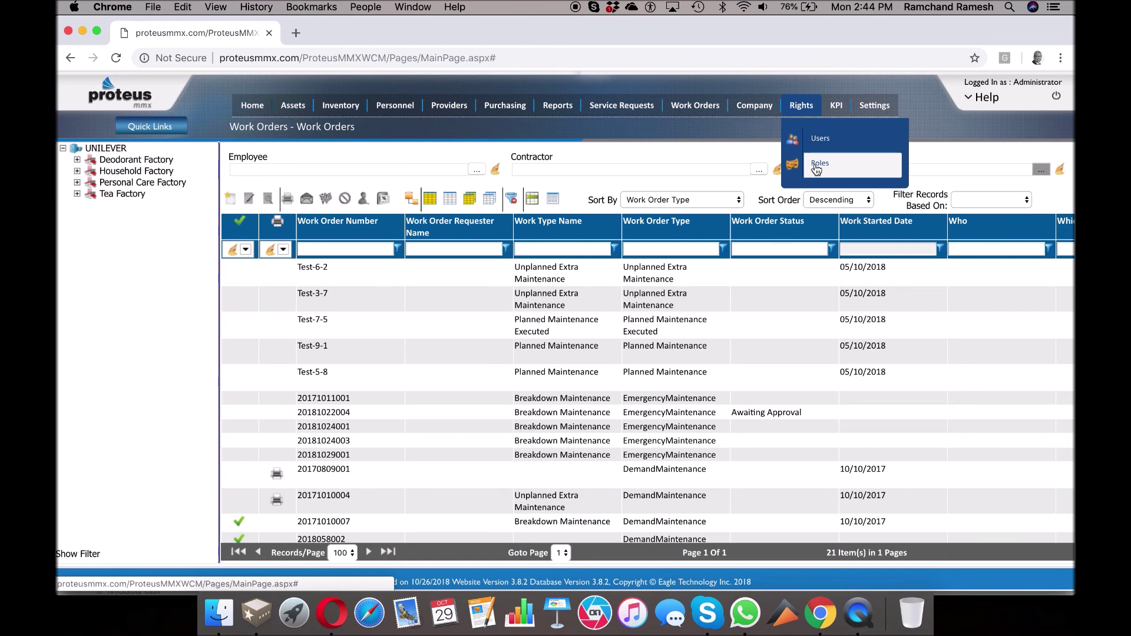
{"action": "left_click", "coordinate": [817, 170]}
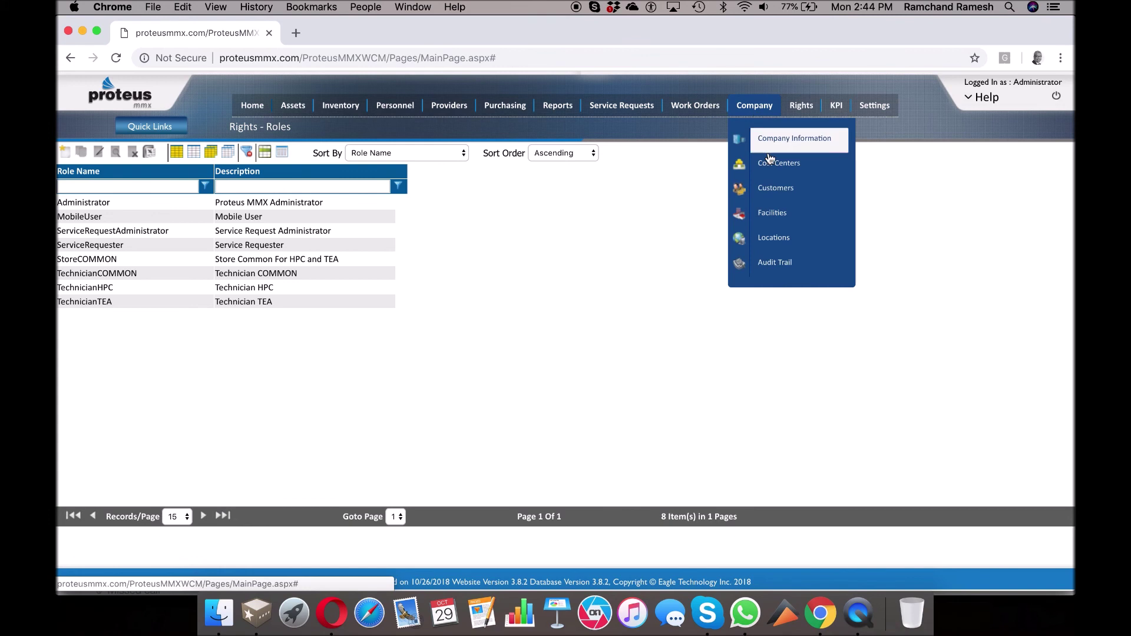
{"action": "mouse_move", "coordinate": [808, 106]}
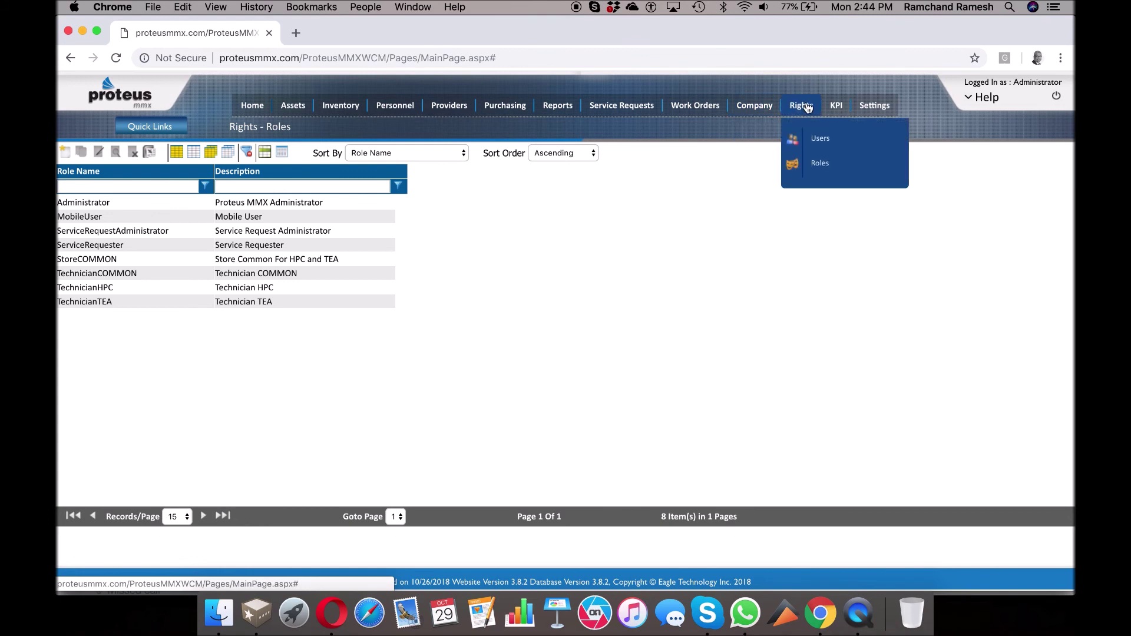
{"action": "left_click", "coordinate": [812, 135]}
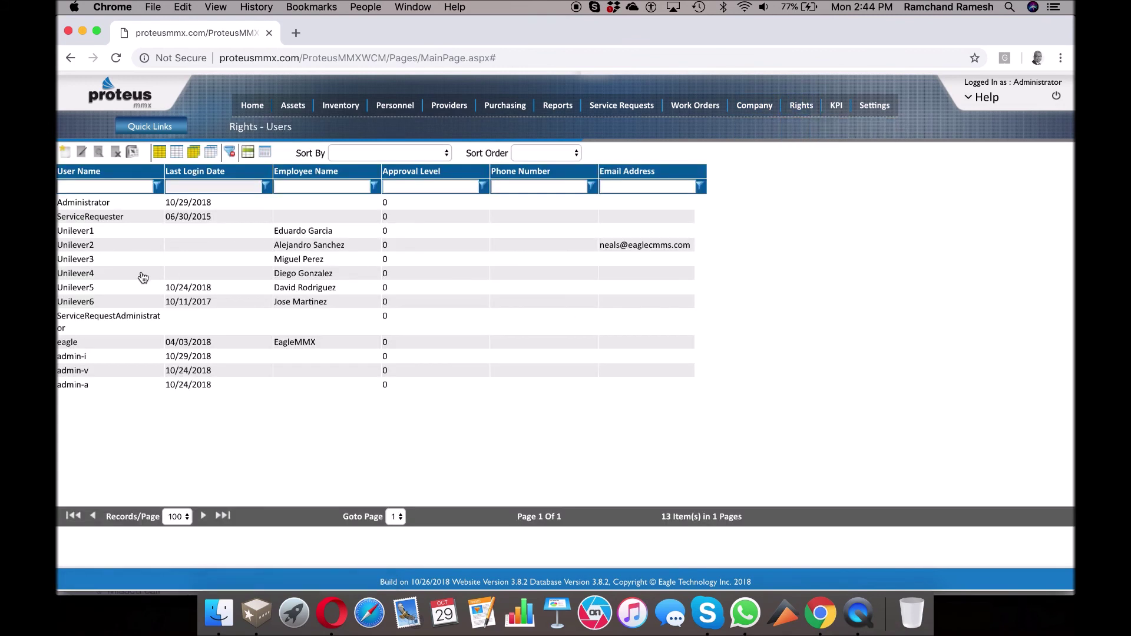
{"action": "left_click", "coordinate": [79, 278]}
{"action": "left_click", "coordinate": [84, 155]}
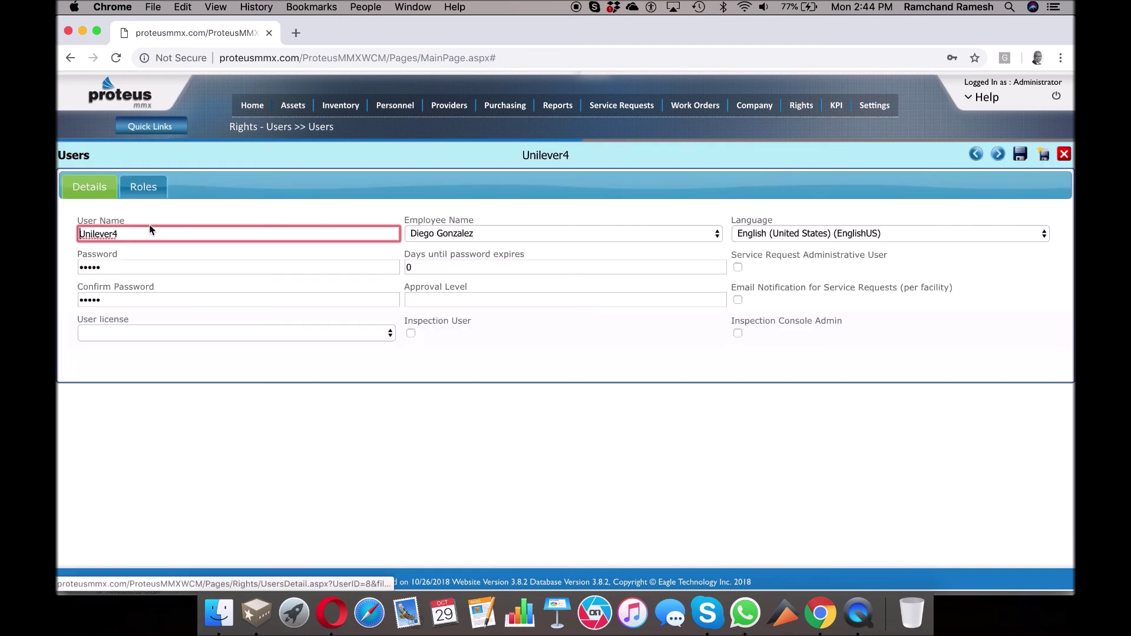
{"action": "left_click", "coordinate": [143, 187]}
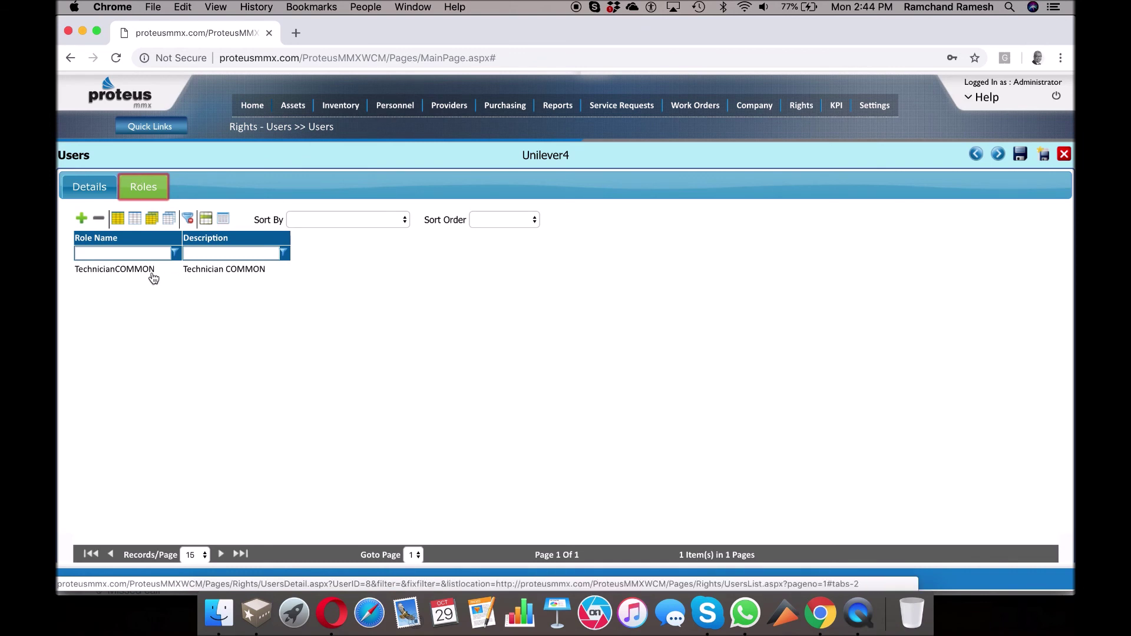
Step: Show the Company Information record and the company's cost centers
{"action": "mouse_move", "coordinate": [756, 110]}
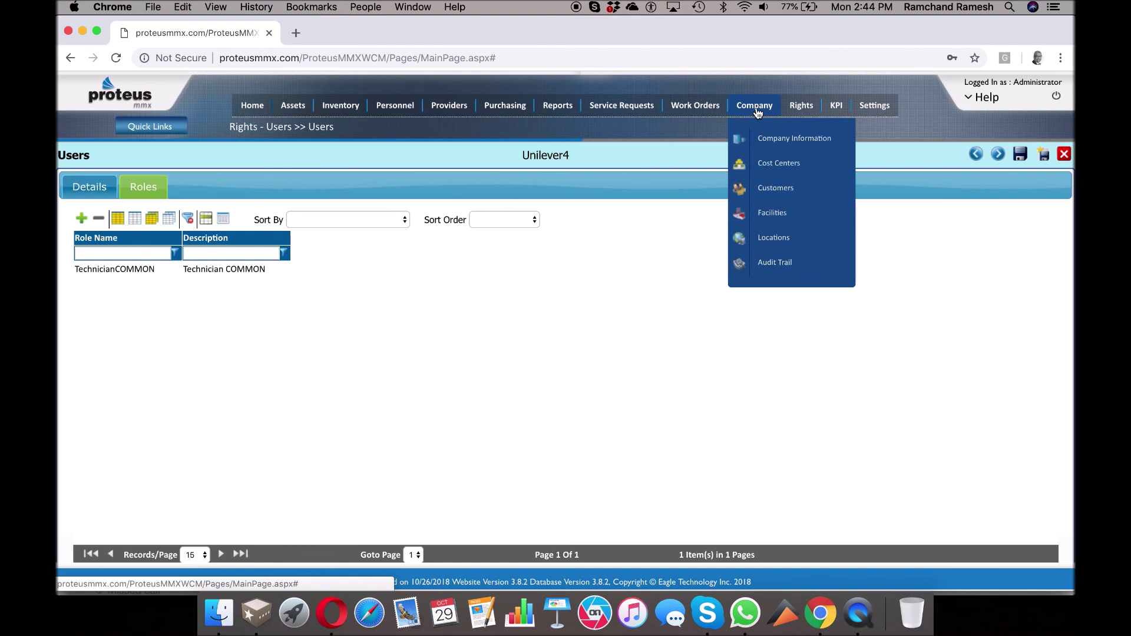
{"action": "left_click", "coordinate": [773, 141]}
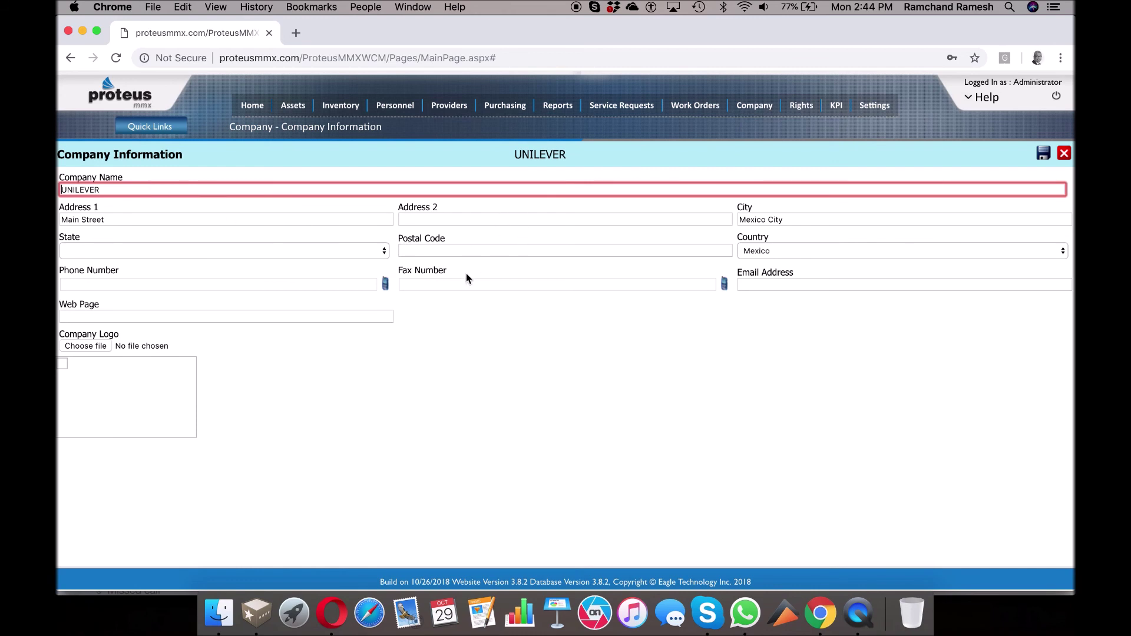
{"action": "left_click", "coordinate": [761, 105]}
{"action": "left_click", "coordinate": [778, 163]}
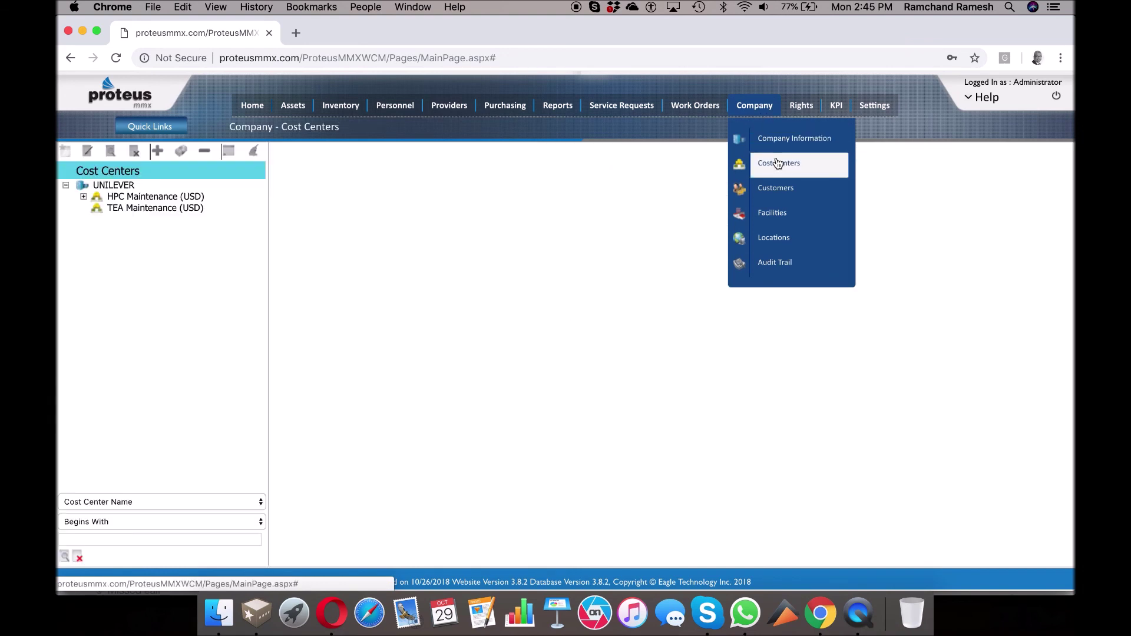
Step: Show the 2017 budget of the HPC Maintenance cost center, followed by the company's list of facilities
{"action": "left_click", "coordinate": [84, 196]}
{"action": "left_click", "coordinate": [130, 205]}
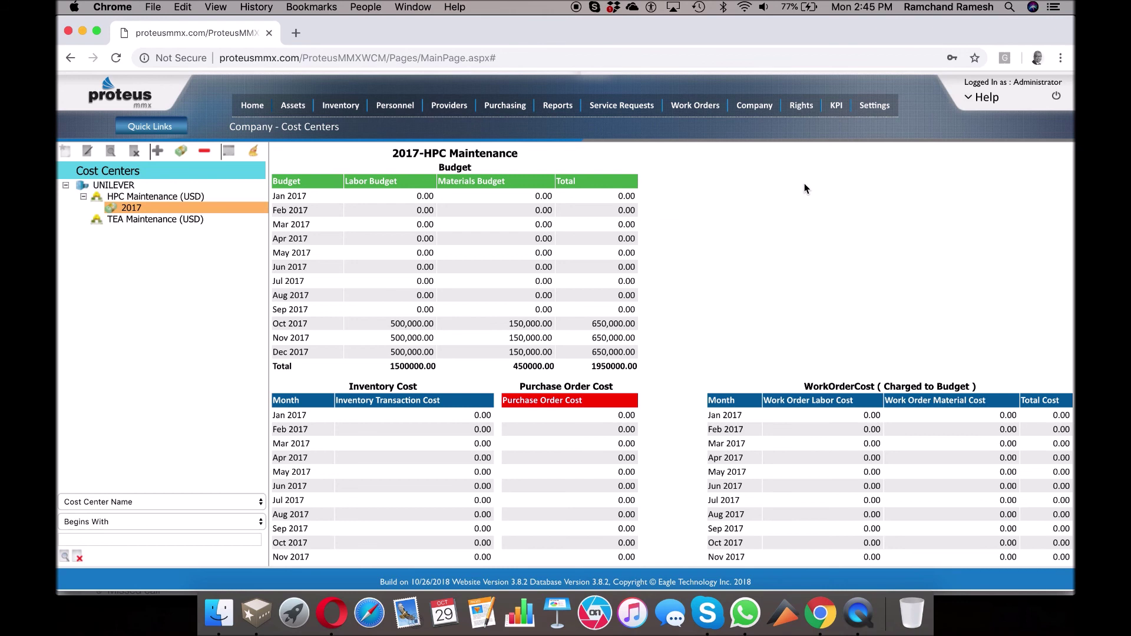
{"action": "mouse_move", "coordinate": [761, 116]}
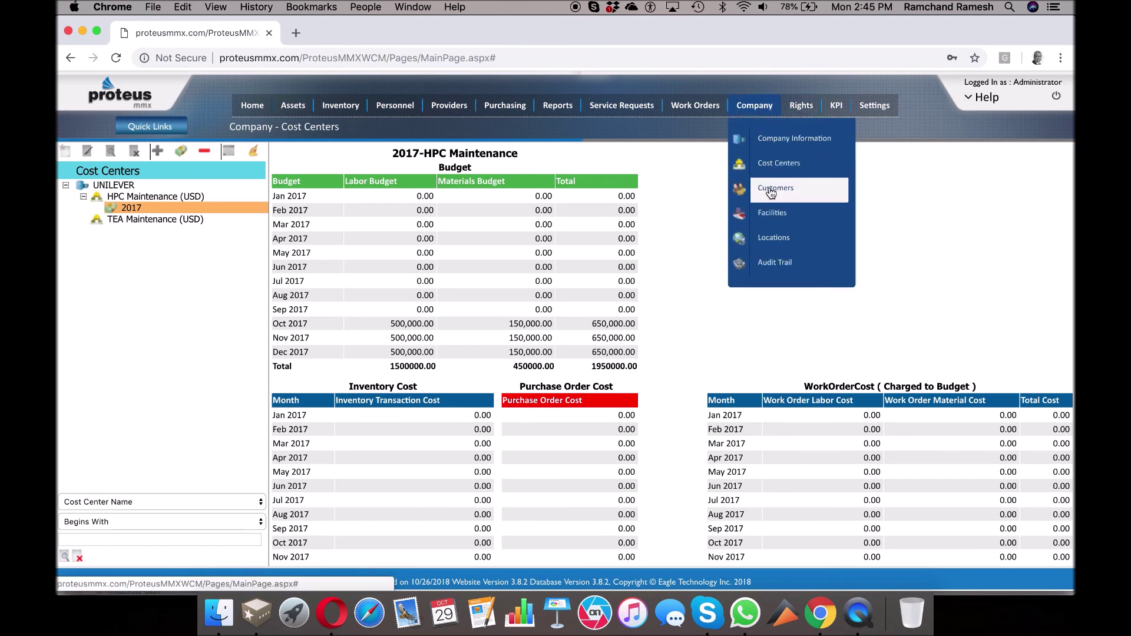
{"action": "left_click", "coordinate": [789, 219]}
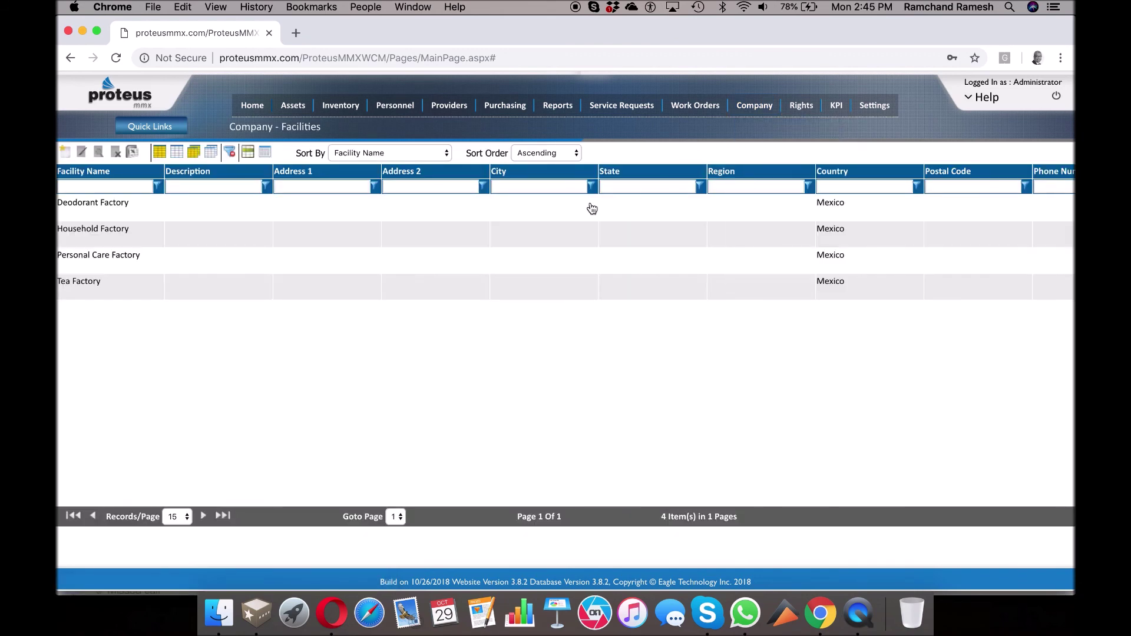
Step: Show the company's locations and expand the Household Factory hierarchy through its HHC room
{"action": "mouse_move", "coordinate": [766, 112]}
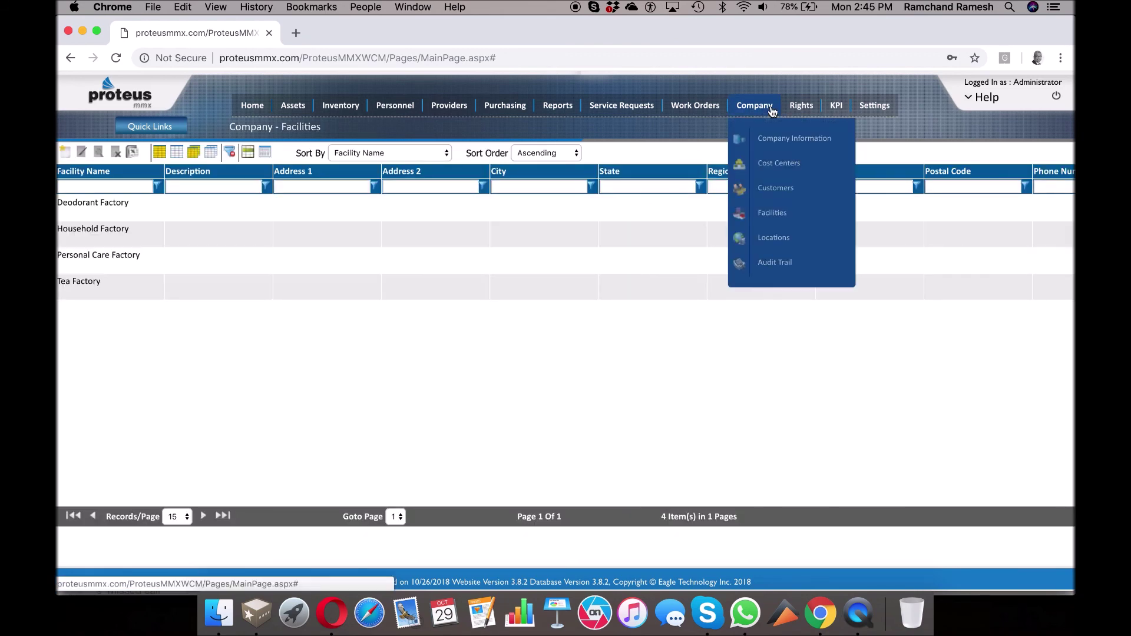
{"action": "left_click", "coordinate": [786, 242]}
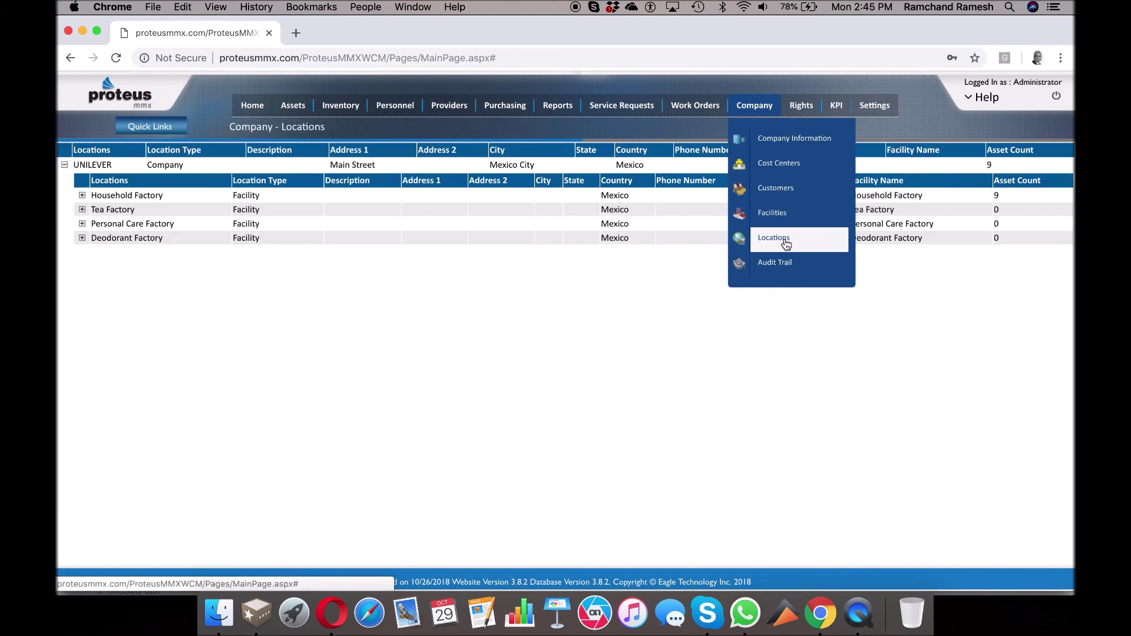
{"action": "left_click", "coordinate": [81, 195]}
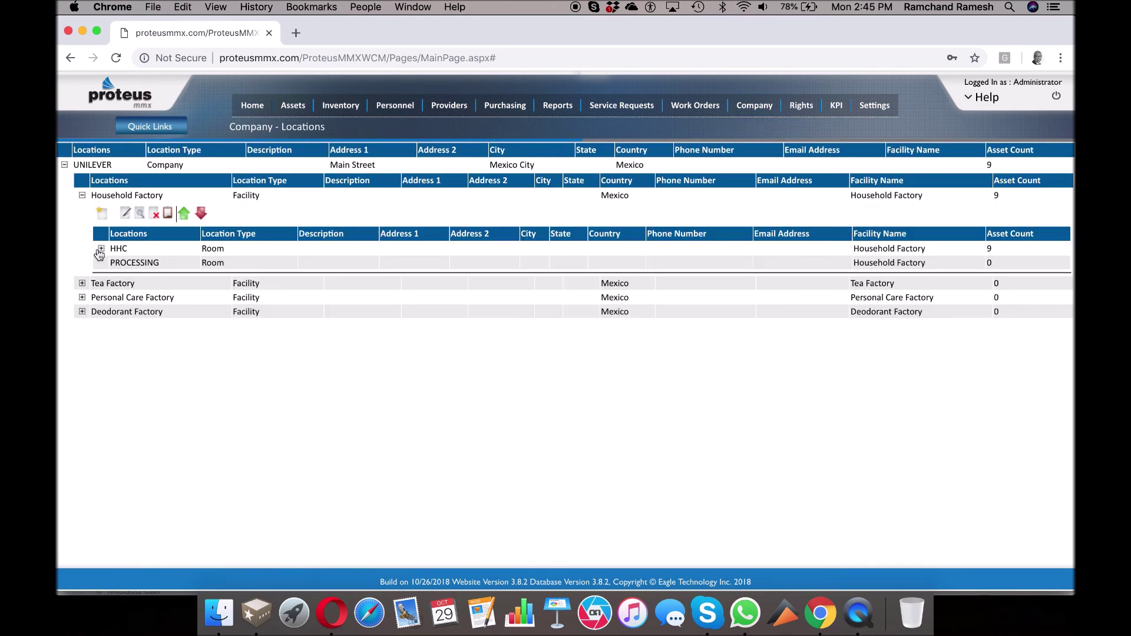
{"action": "left_click", "coordinate": [101, 249]}
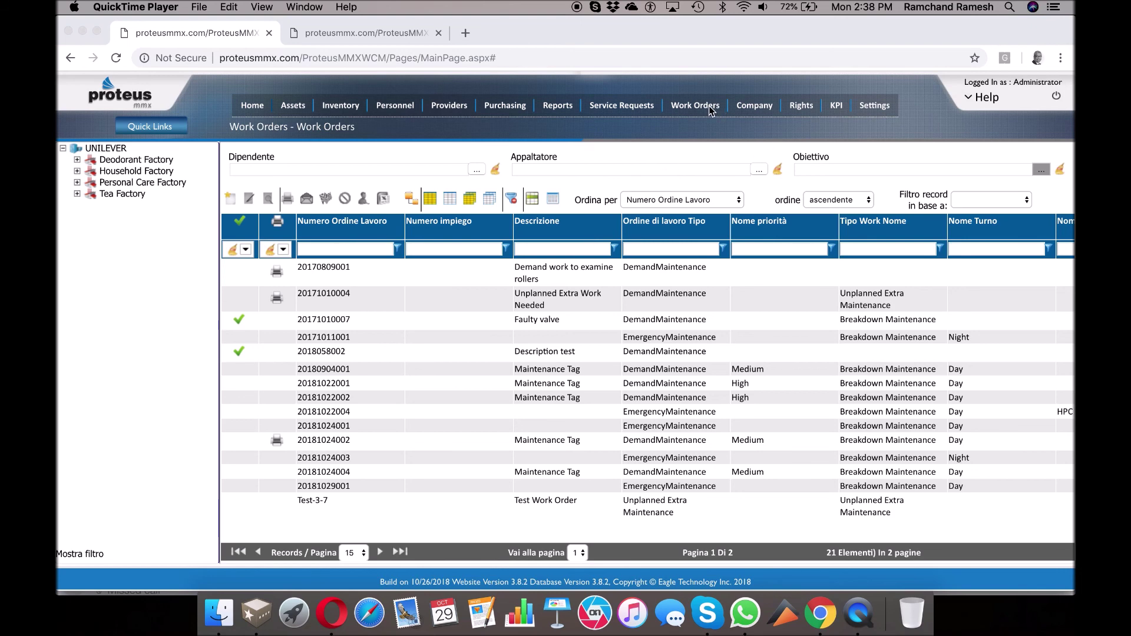
Step: Show the general Translations settings and look through the term columns for the available languages
{"action": "left_click", "coordinate": [874, 109]}
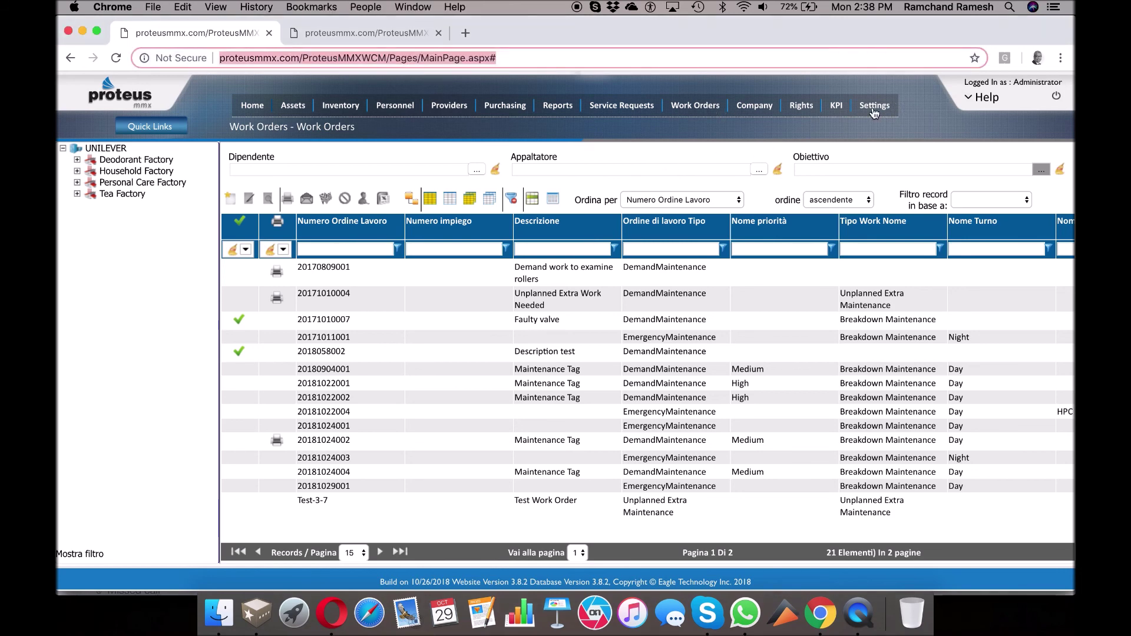
{"action": "left_click", "coordinate": [875, 110]}
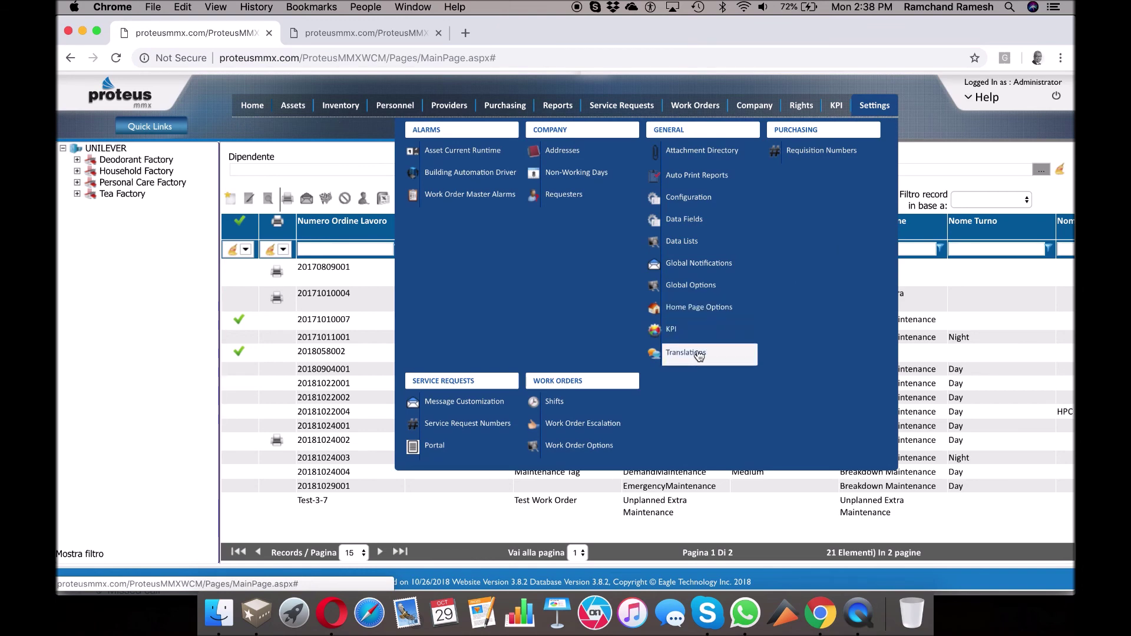
{"action": "left_click", "coordinate": [698, 355]}
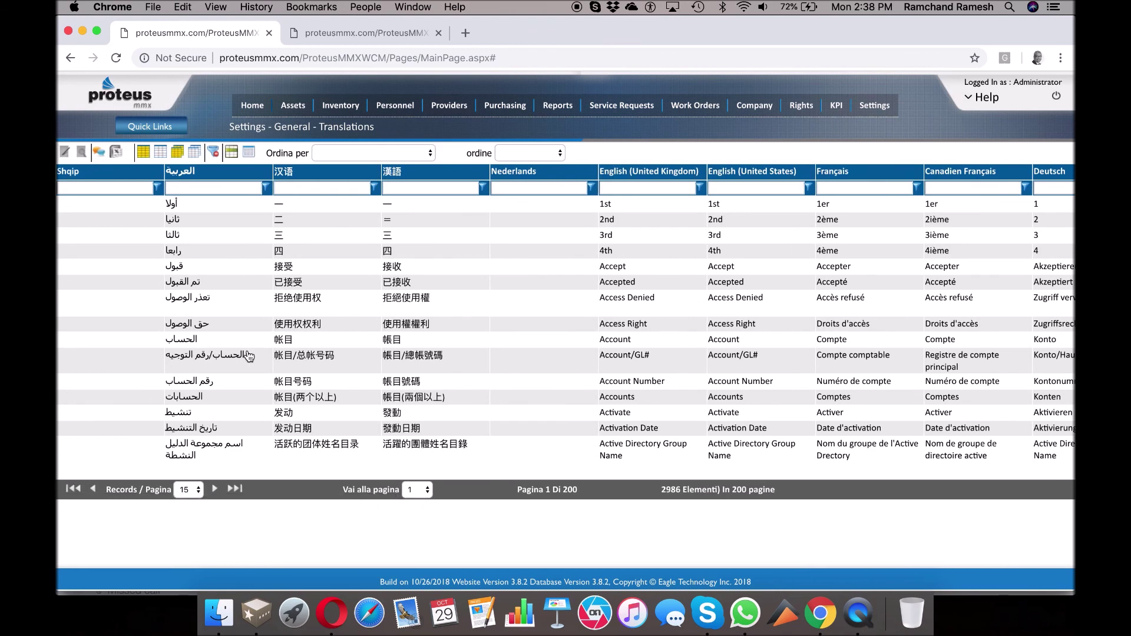
{"action": "scroll", "coordinate": [192, 356], "scroll_direction": "right", "scroll_amount": 10}
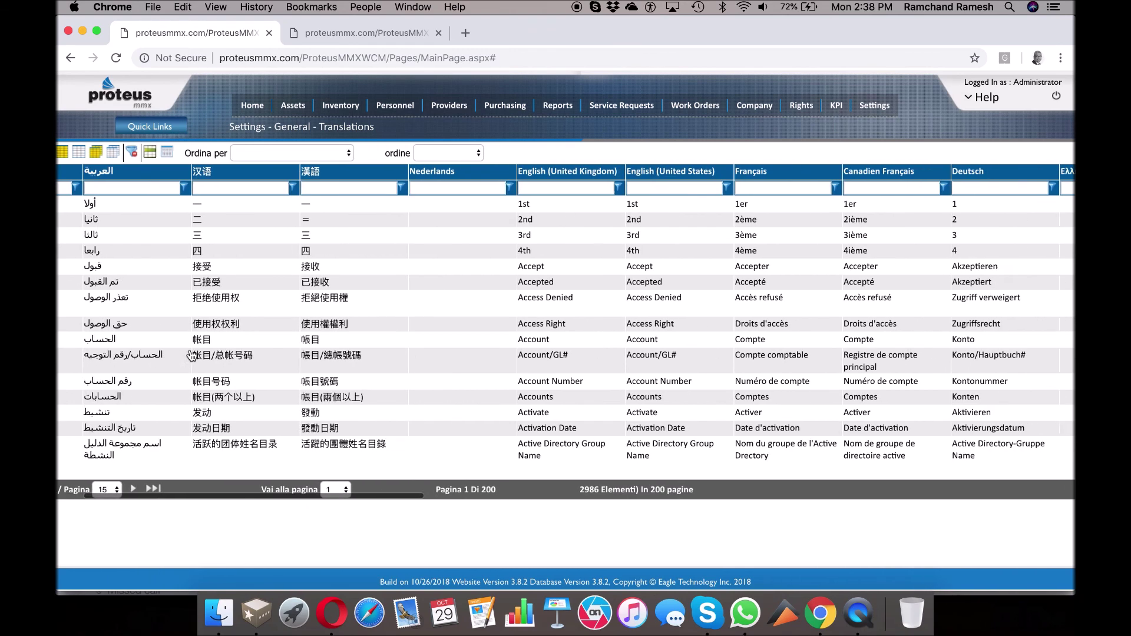
{"action": "scroll", "coordinate": [191, 355], "scroll_direction": "right", "scroll_amount": 20}
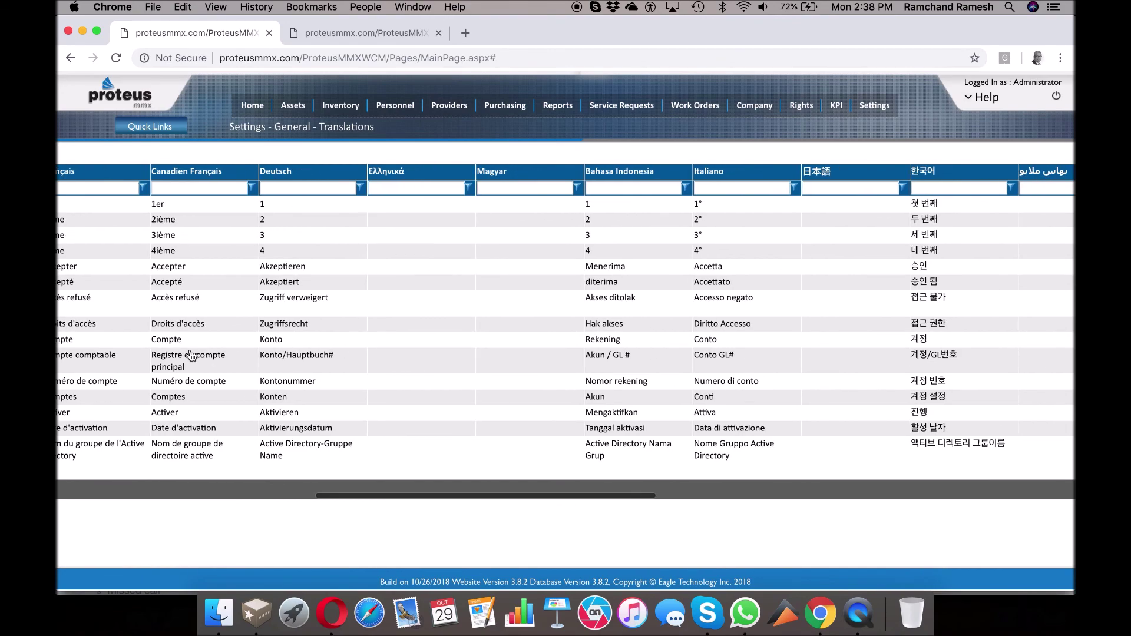
{"action": "scroll", "coordinate": [191, 355], "scroll_direction": "right", "scroll_amount": 5}
{"action": "scroll", "coordinate": [191, 356], "scroll_direction": "left", "scroll_amount": 20}
{"action": "scroll", "coordinate": [192, 356], "scroll_direction": "left", "scroll_amount": 10}
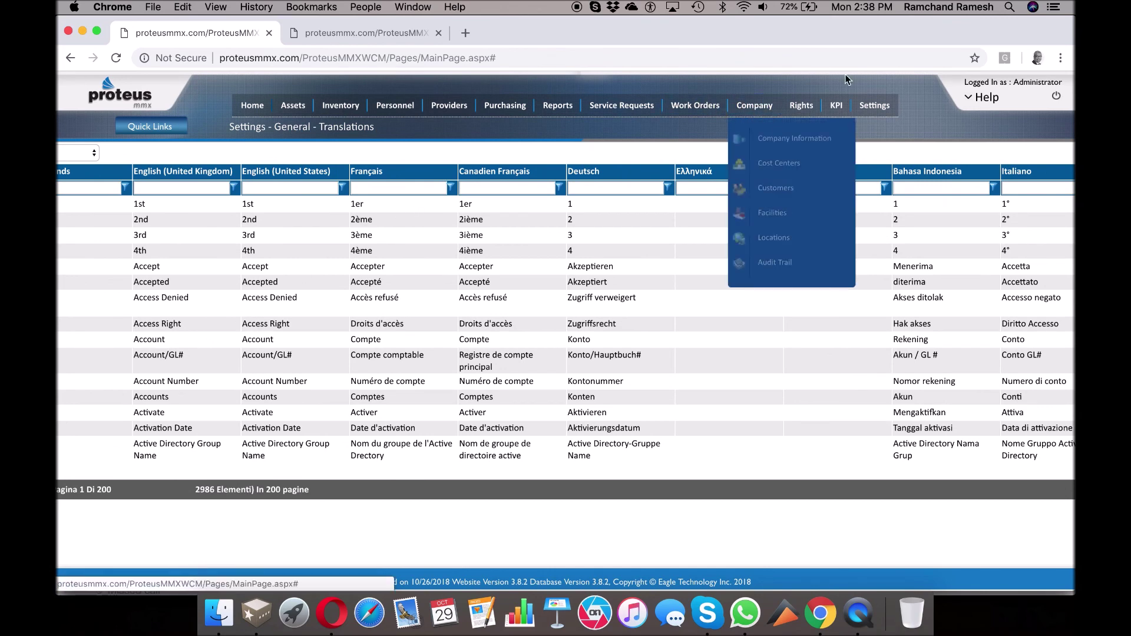
Step: Switch to the Italian-language session and open its work orders list (Ordini di lavoro)
{"action": "mouse_move", "coordinate": [885, 109]}
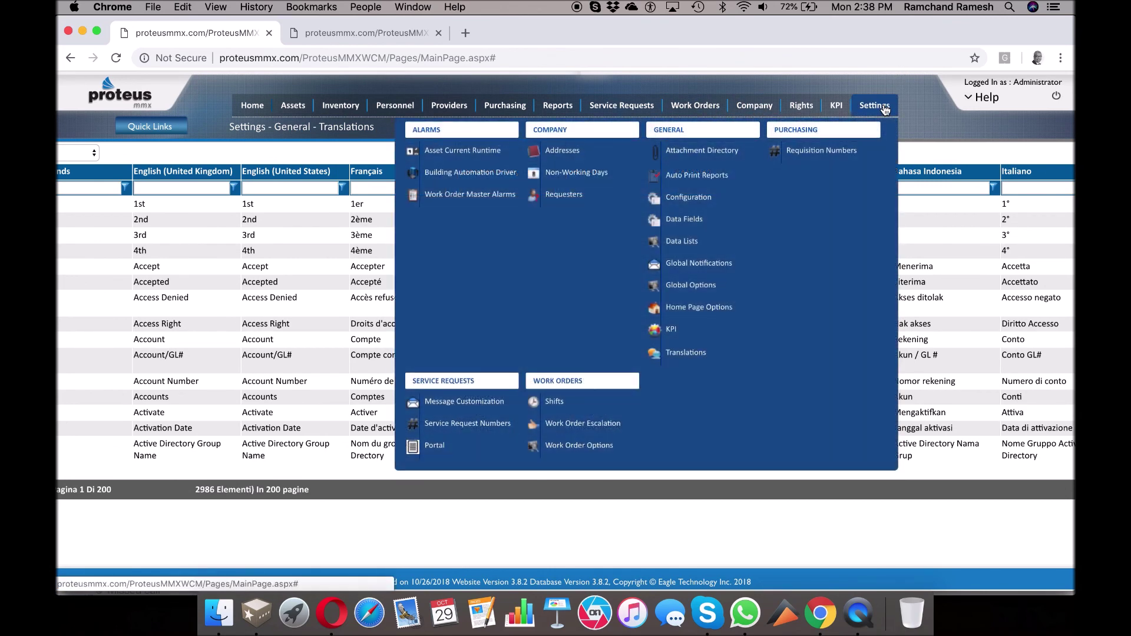
{"action": "left_click", "coordinate": [522, 58]}
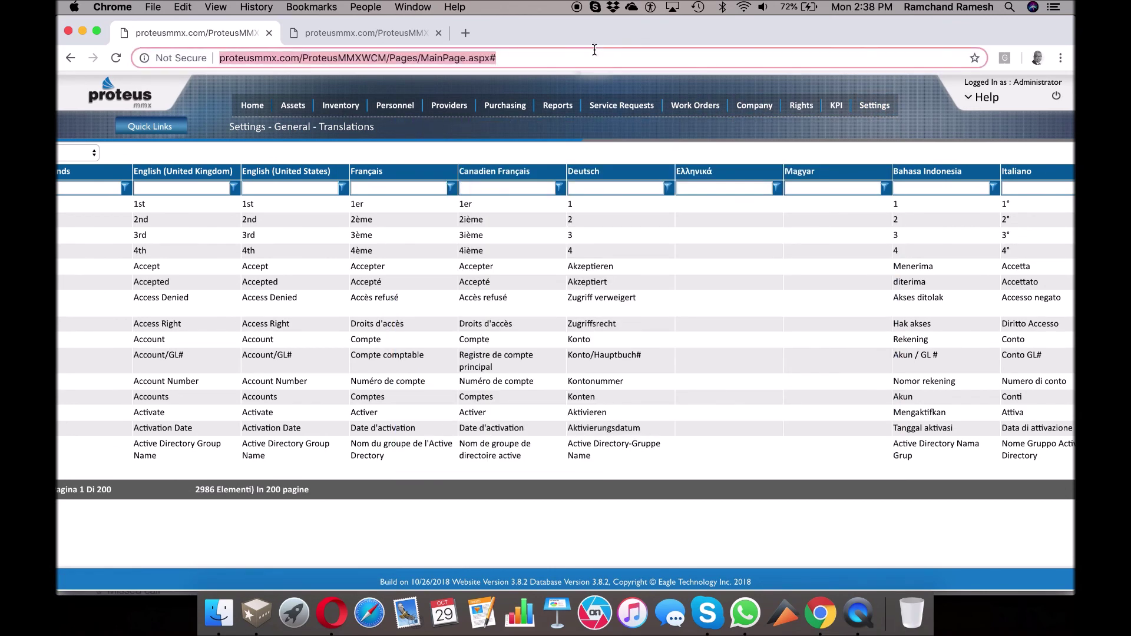
{"action": "left_click", "coordinate": [376, 33]}
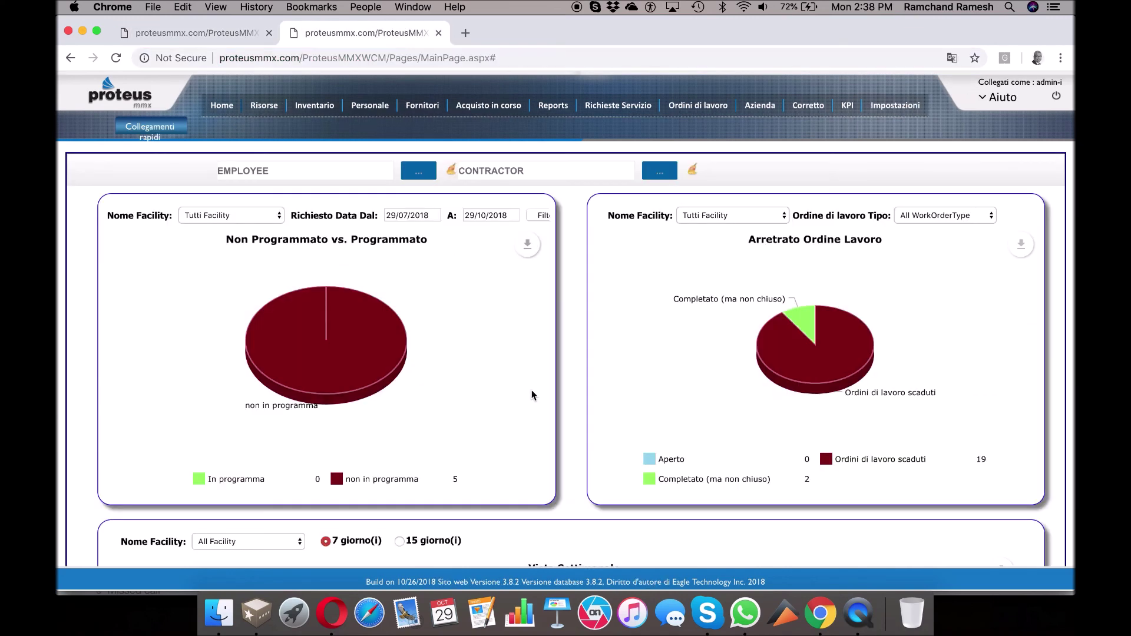
{"action": "mouse_move", "coordinate": [714, 111]}
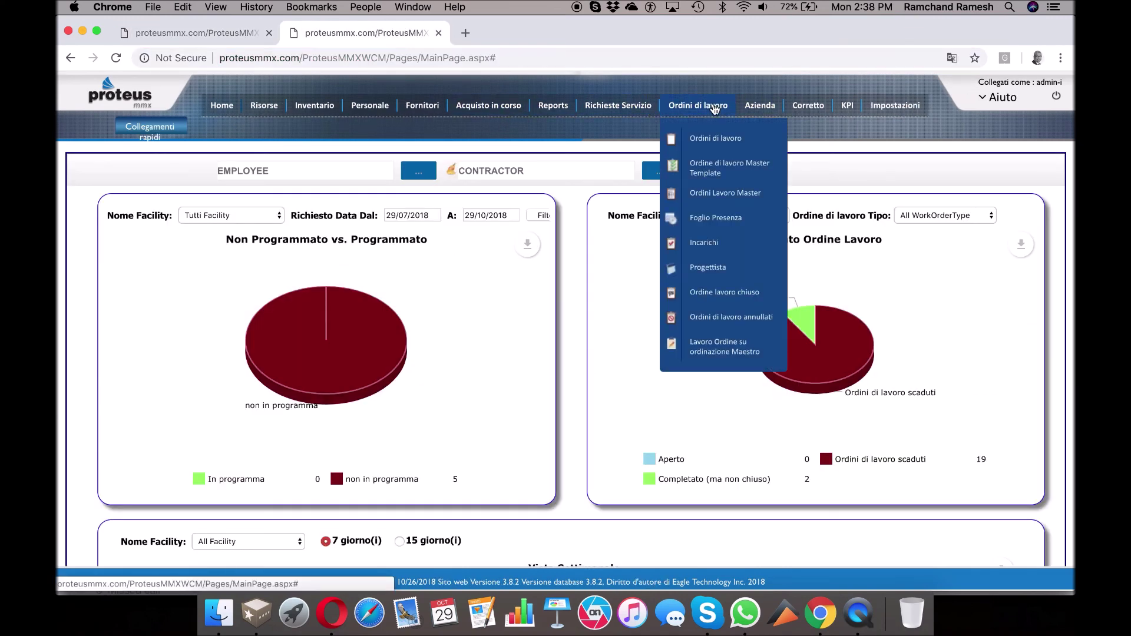
{"action": "left_click", "coordinate": [718, 144]}
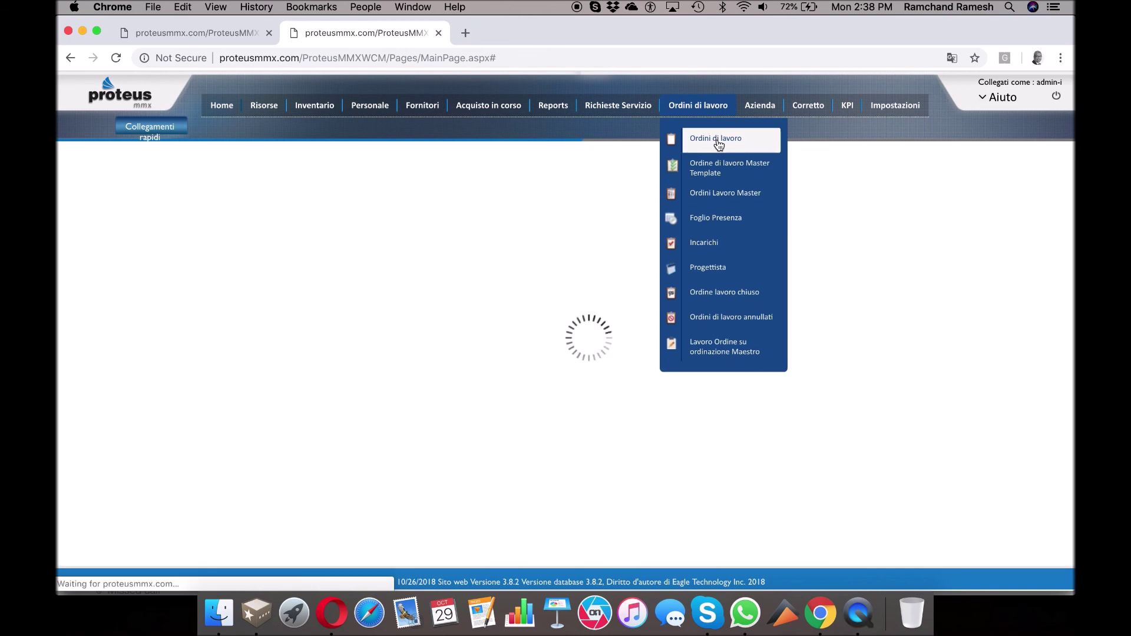